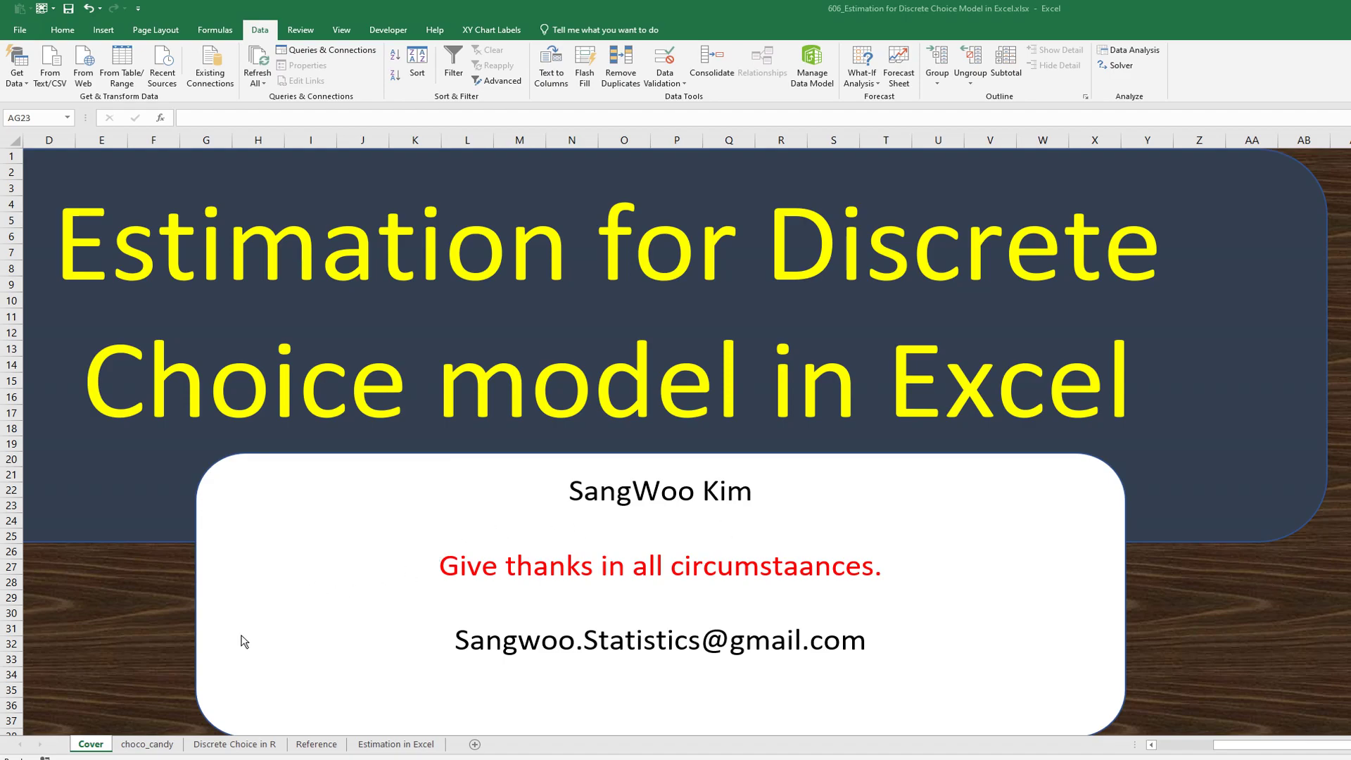
Switch from the Cover sheet to the choco_candy data sheet
click(148, 744)
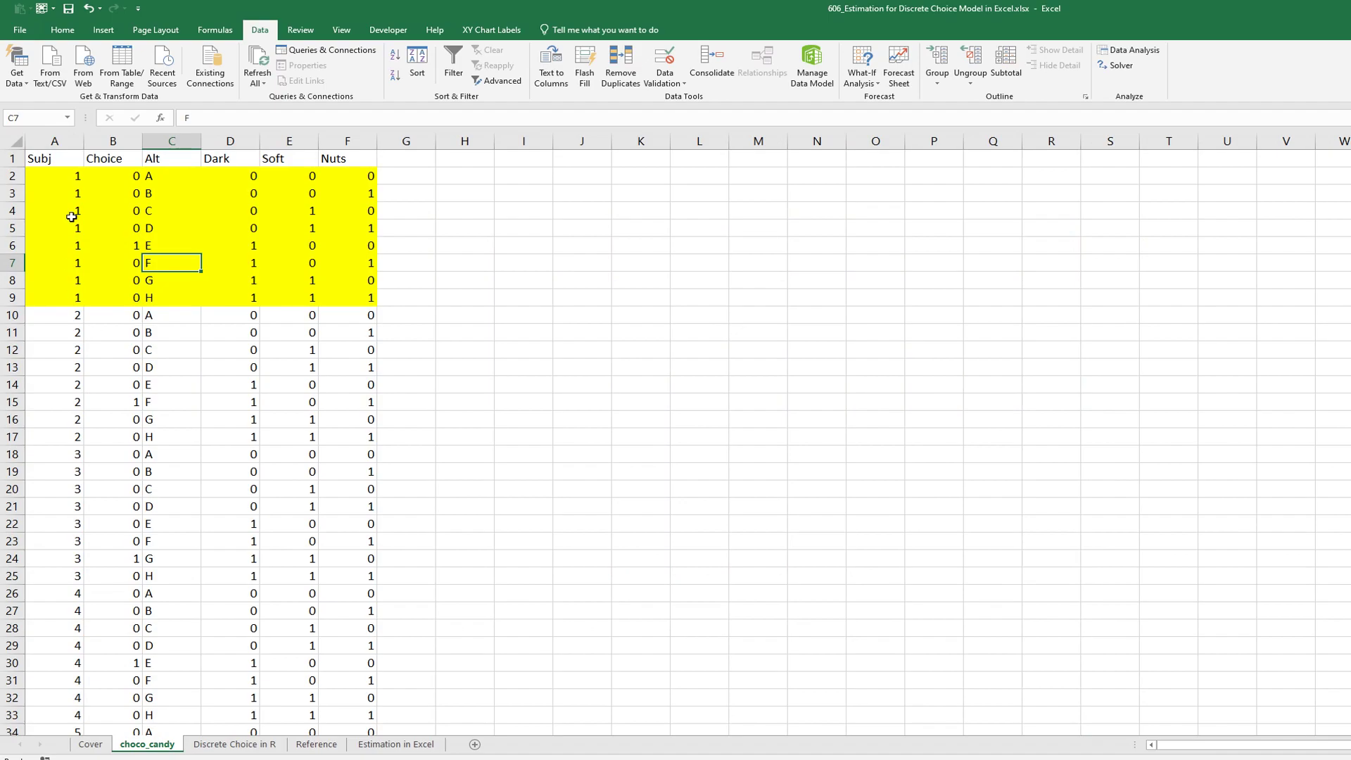
Review the choco_candy subject rows and chosen alternative E, then view the Discrete Choice in R and Reference sheets
drag(76, 176, 73, 295)
scroll(116, 459, down, 3)
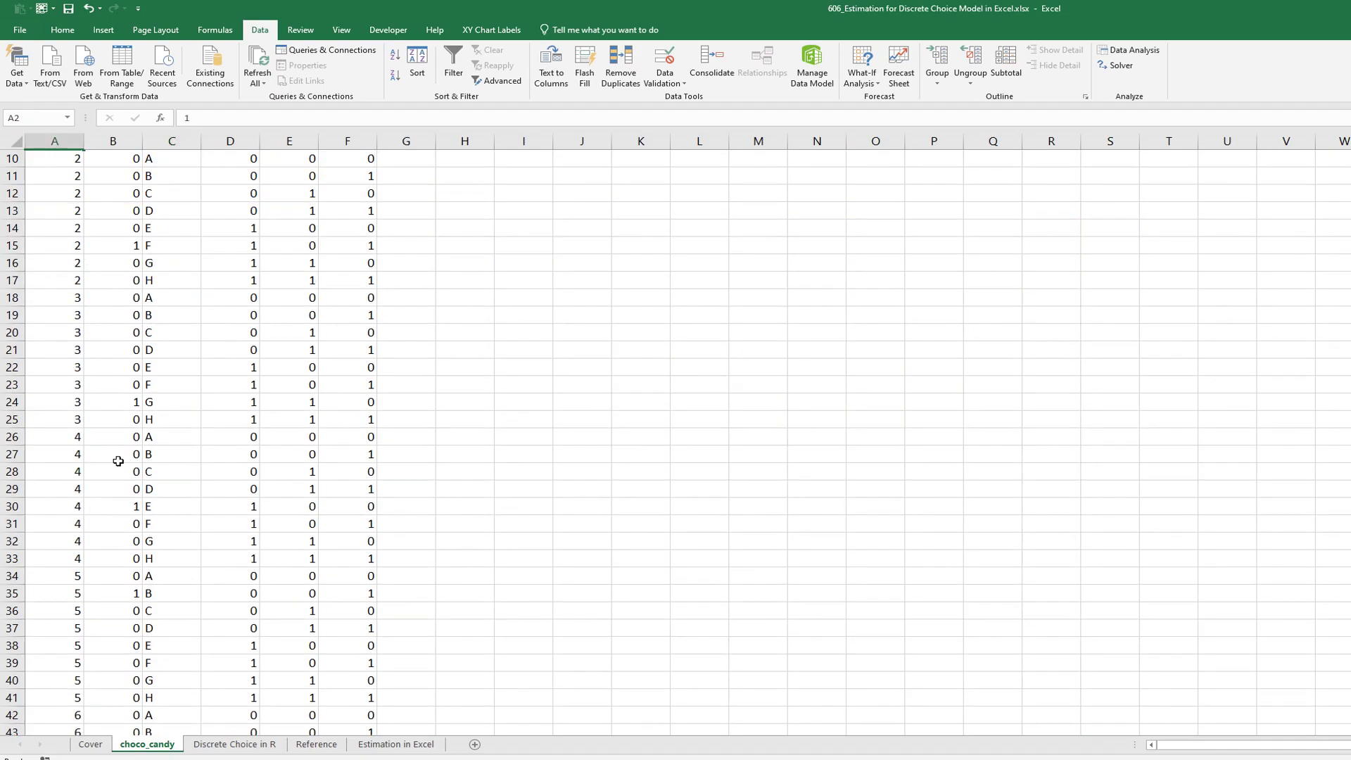
scroll(118, 461, down, 17)
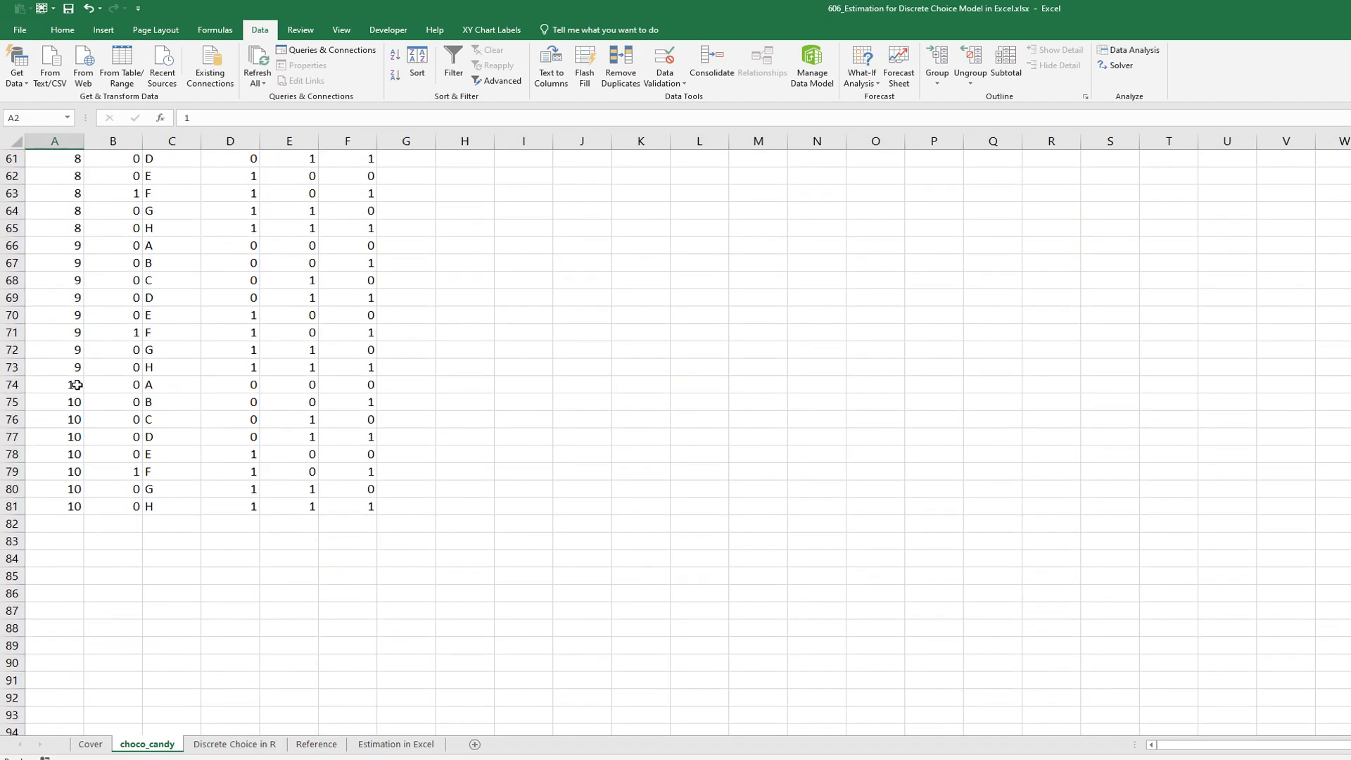
drag(76, 385, 74, 507)
scroll(266, 458, up, 11)
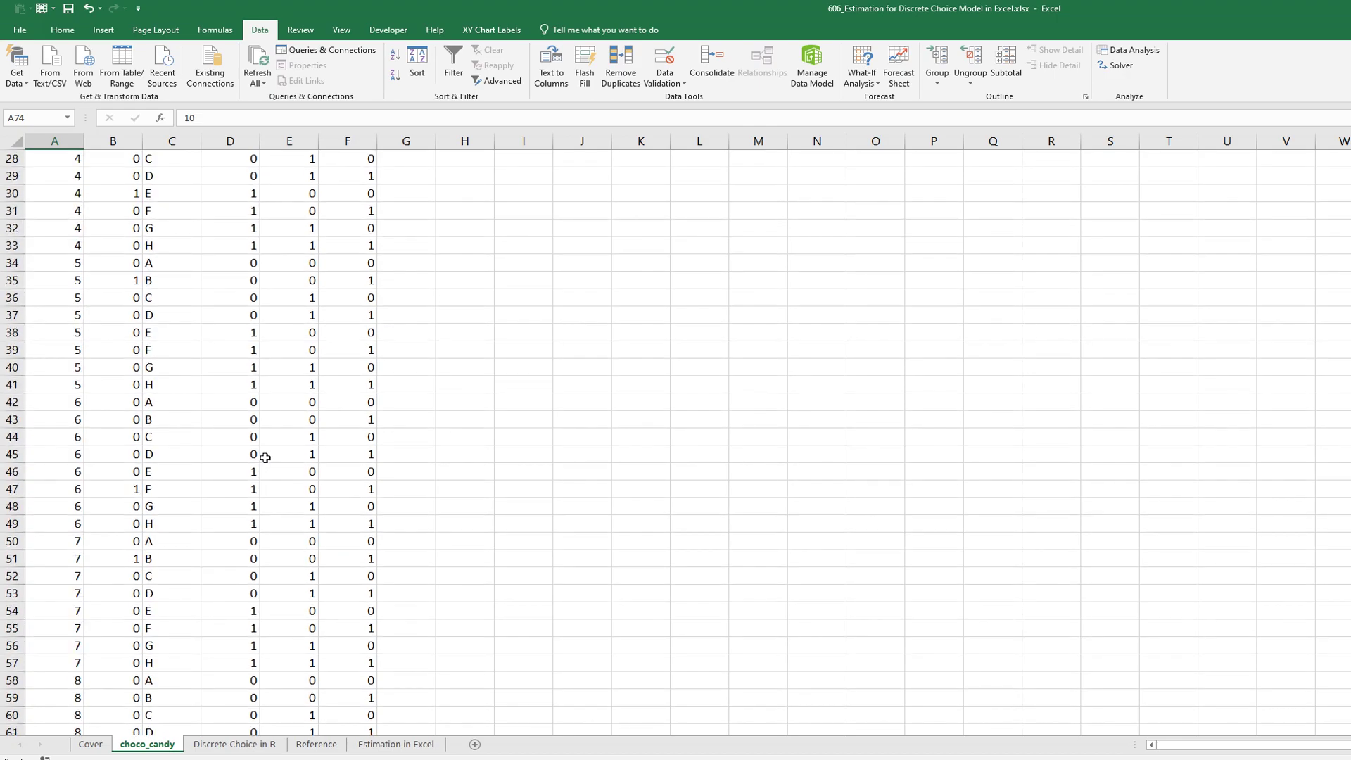
scroll(265, 458, up, 9)
click(173, 245)
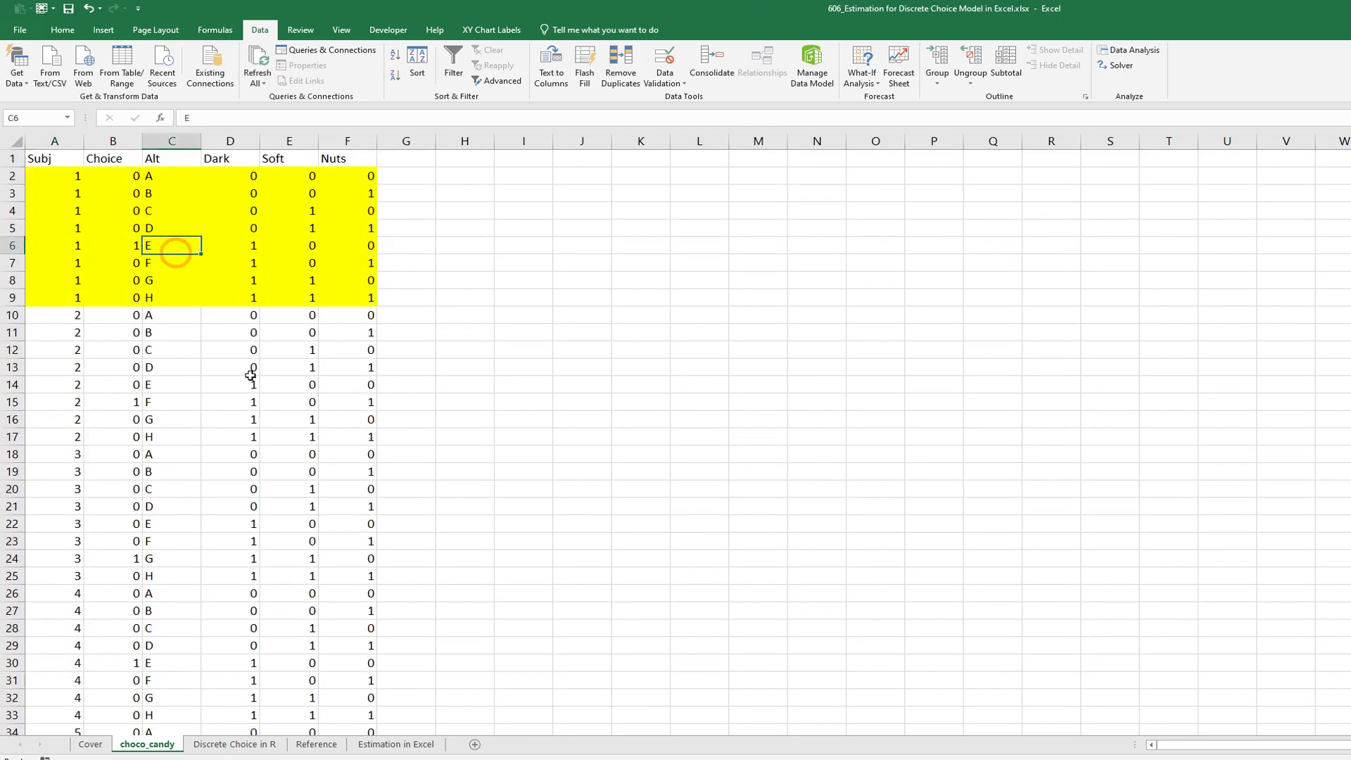
click(237, 744)
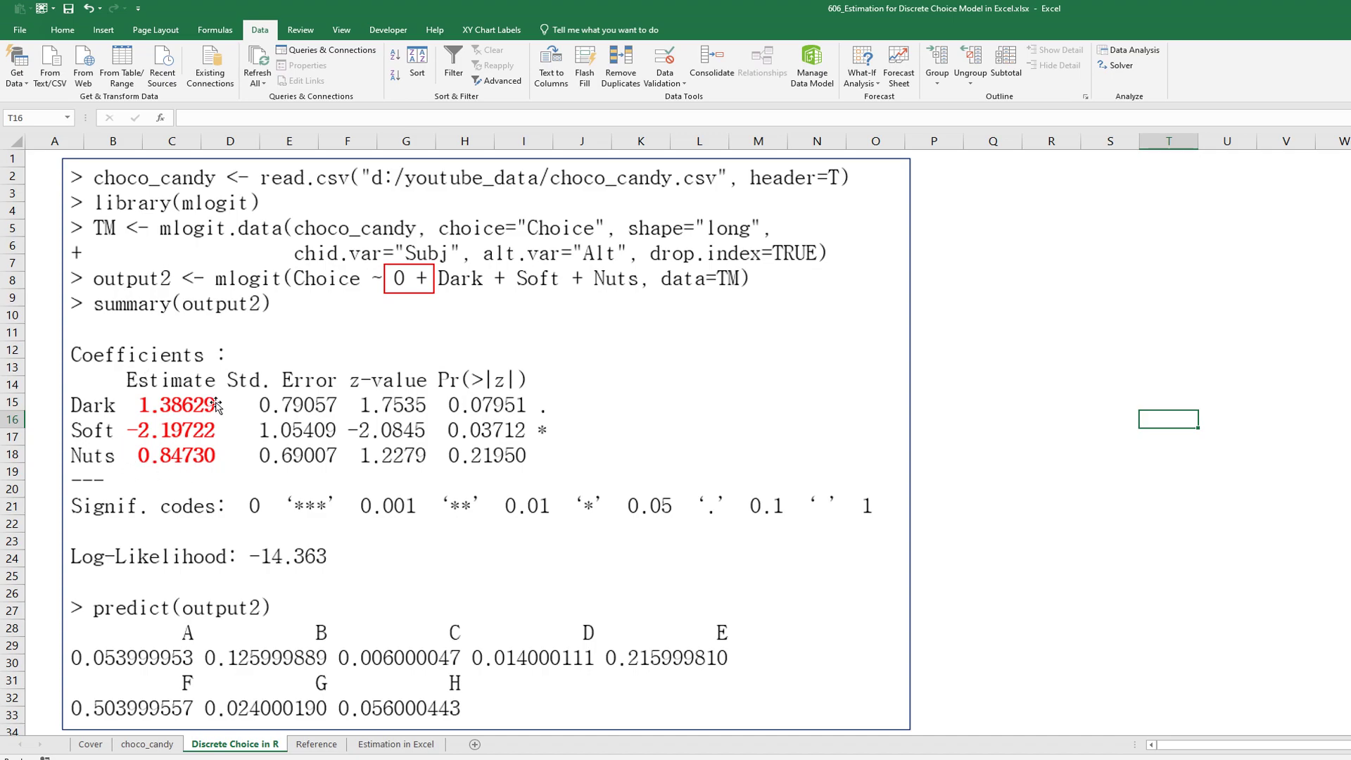
click(316, 744)
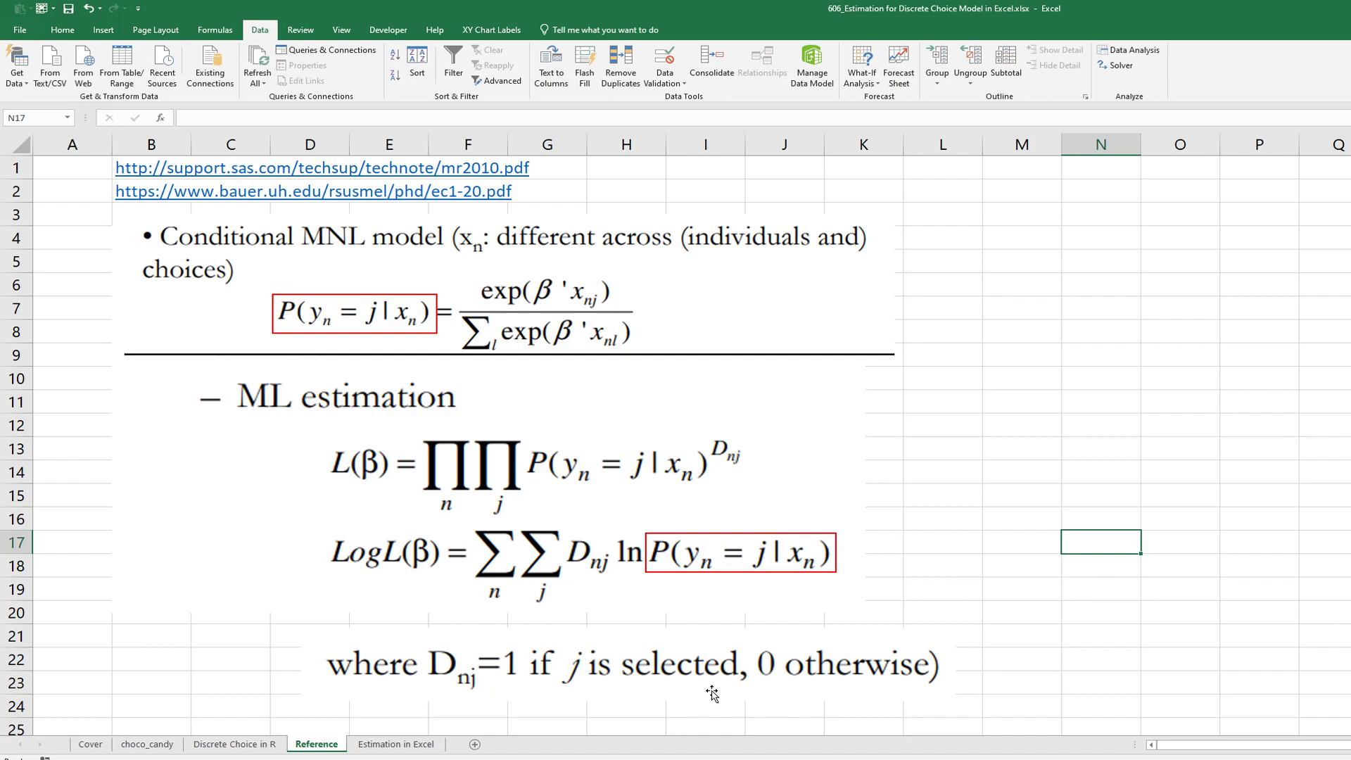
Switch to the Estimation in Excel sheet with its empty Utility, choice_prob and LL columns
click(399, 744)
Set the Dark, Soft and Nuts starting coefficients in Q2:Q4 to 0
click(483, 238)
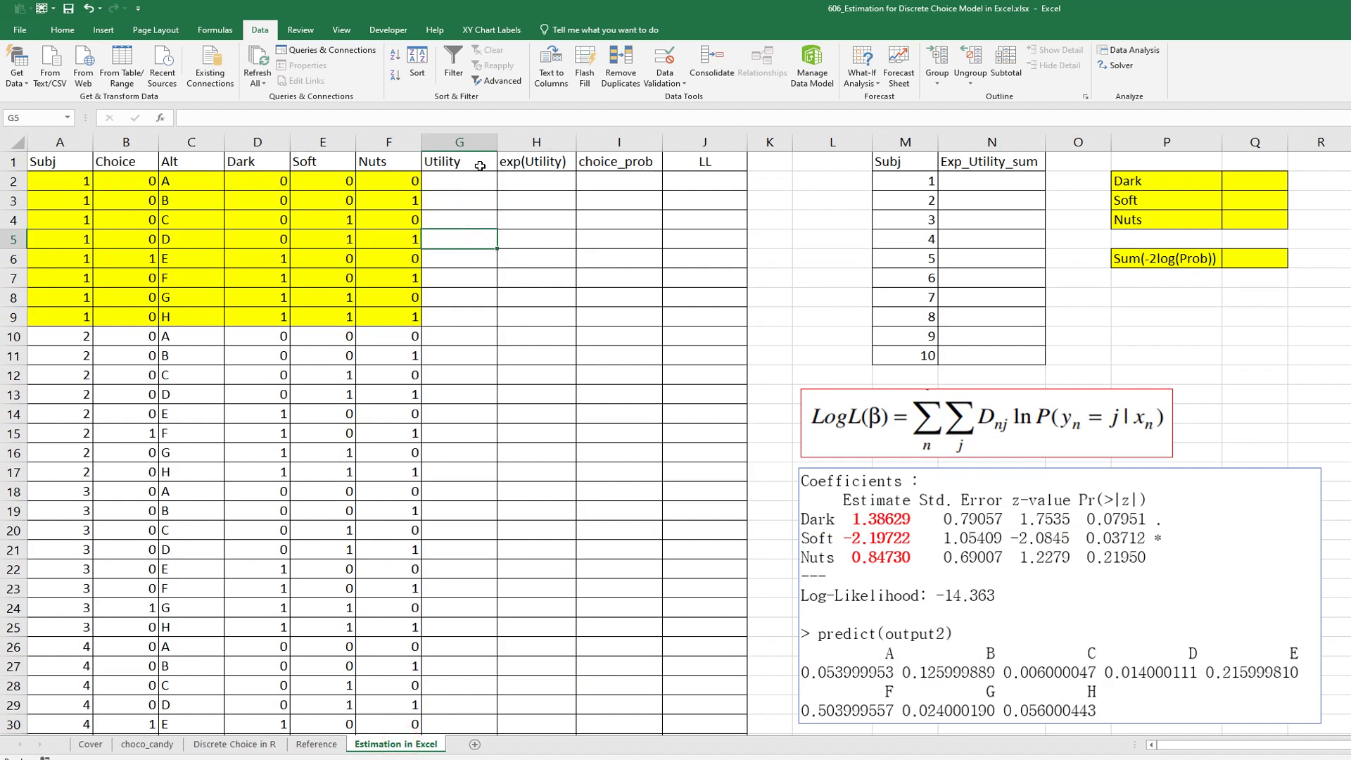
click(1238, 189)
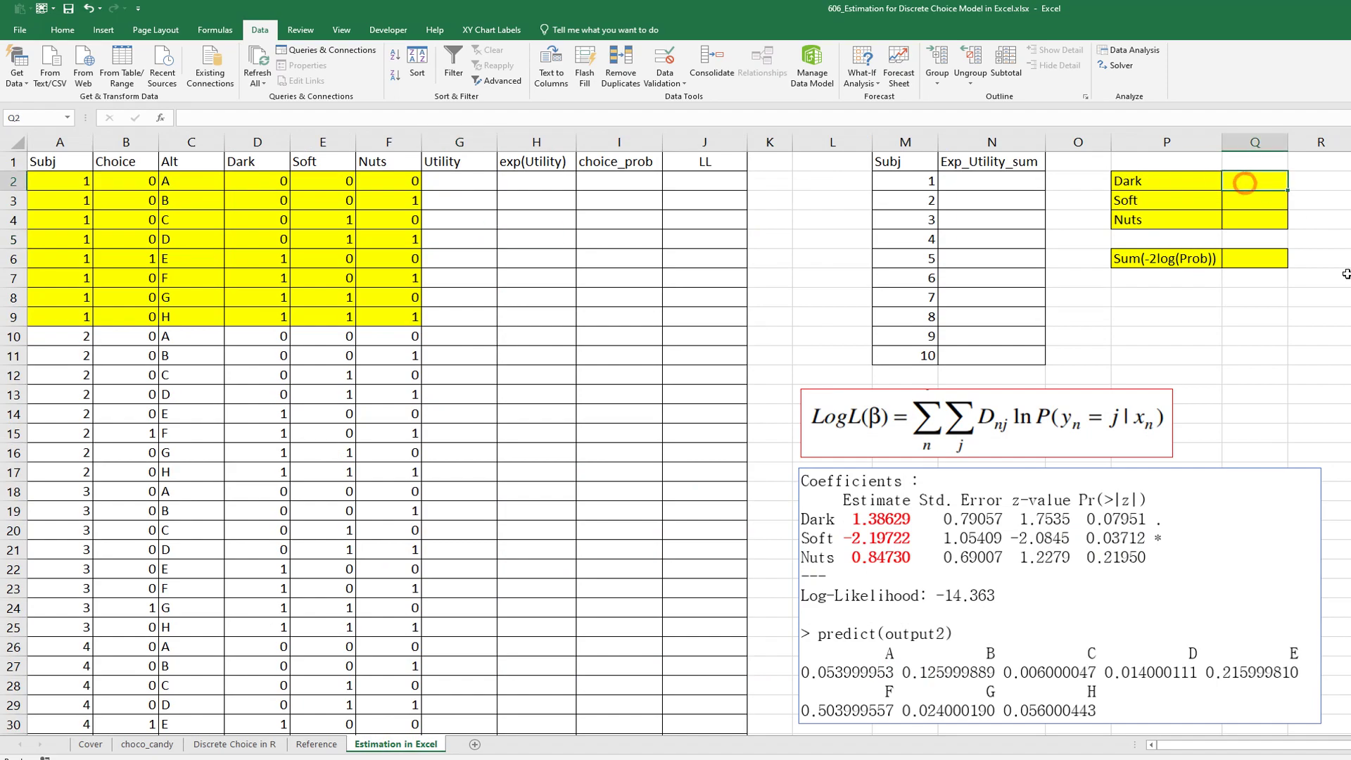
text(0)
key(Return)
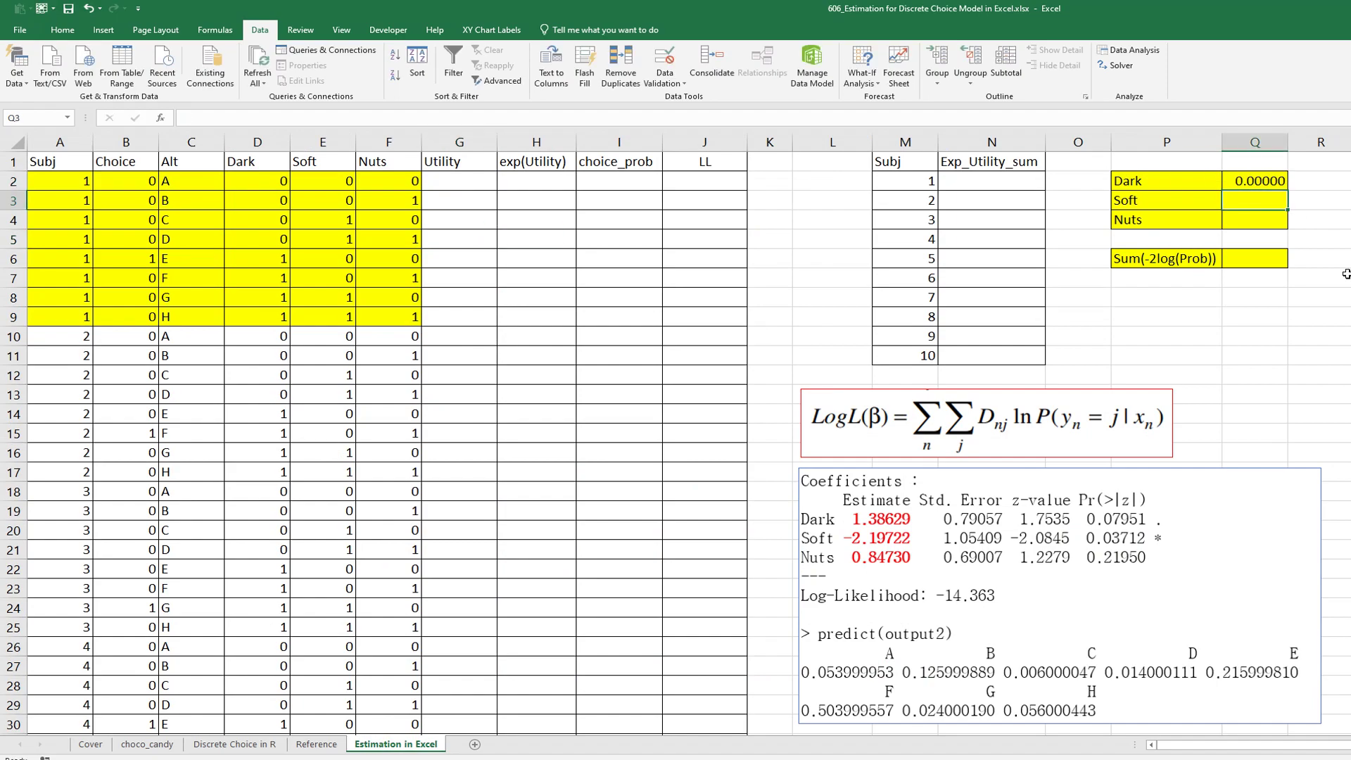
text(0)
key(Return)
text(00000)
key(Return)
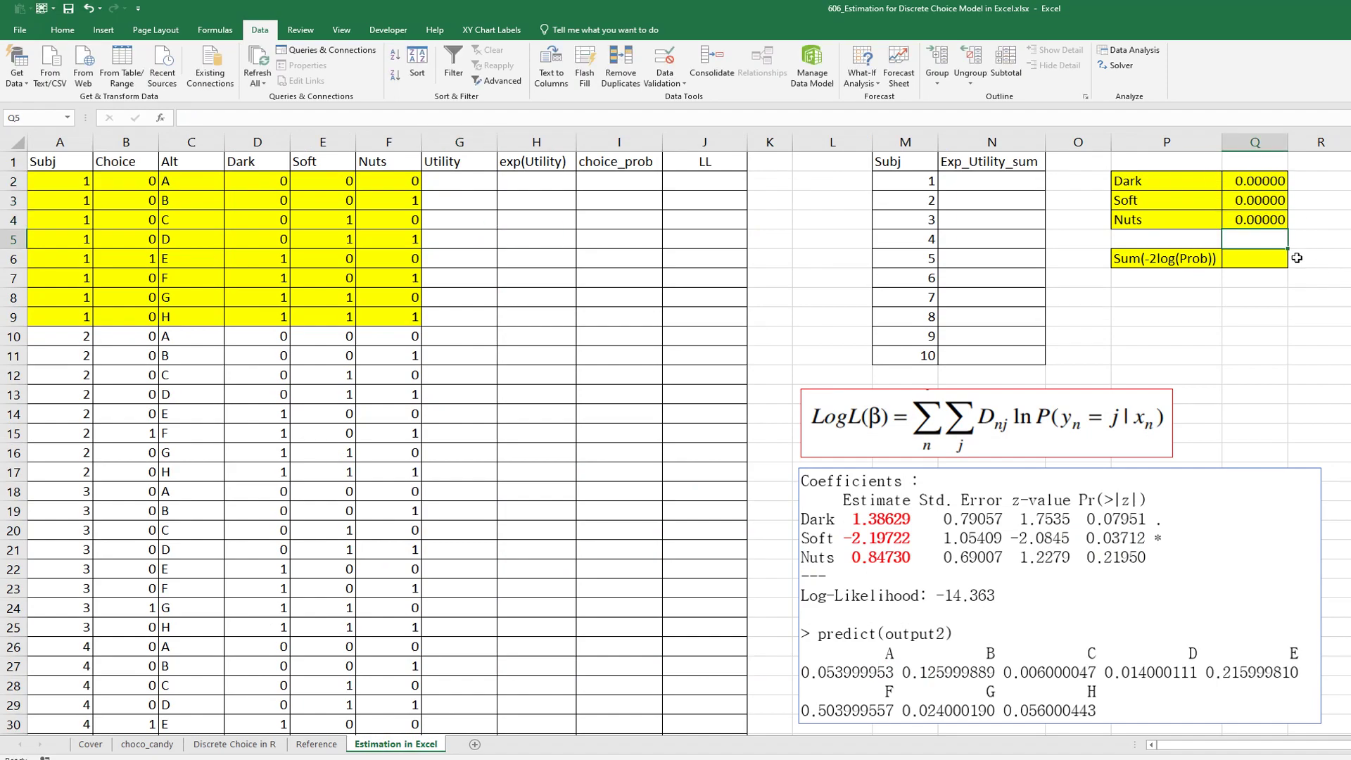
Enter the Utility formula =$Q$2*D2+$Q$3*E2+$Q$4*F2 in G2
click(442, 178)
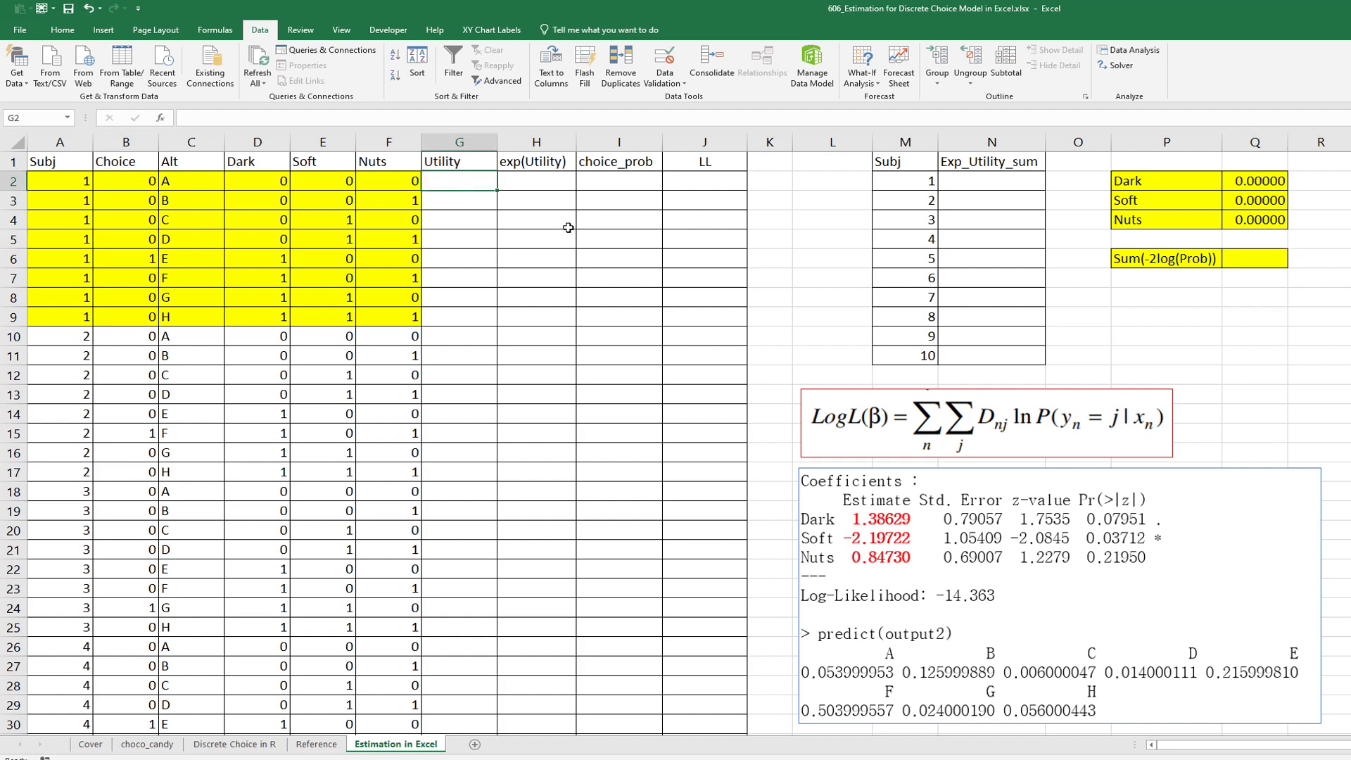
text(=)
click(1256, 183)
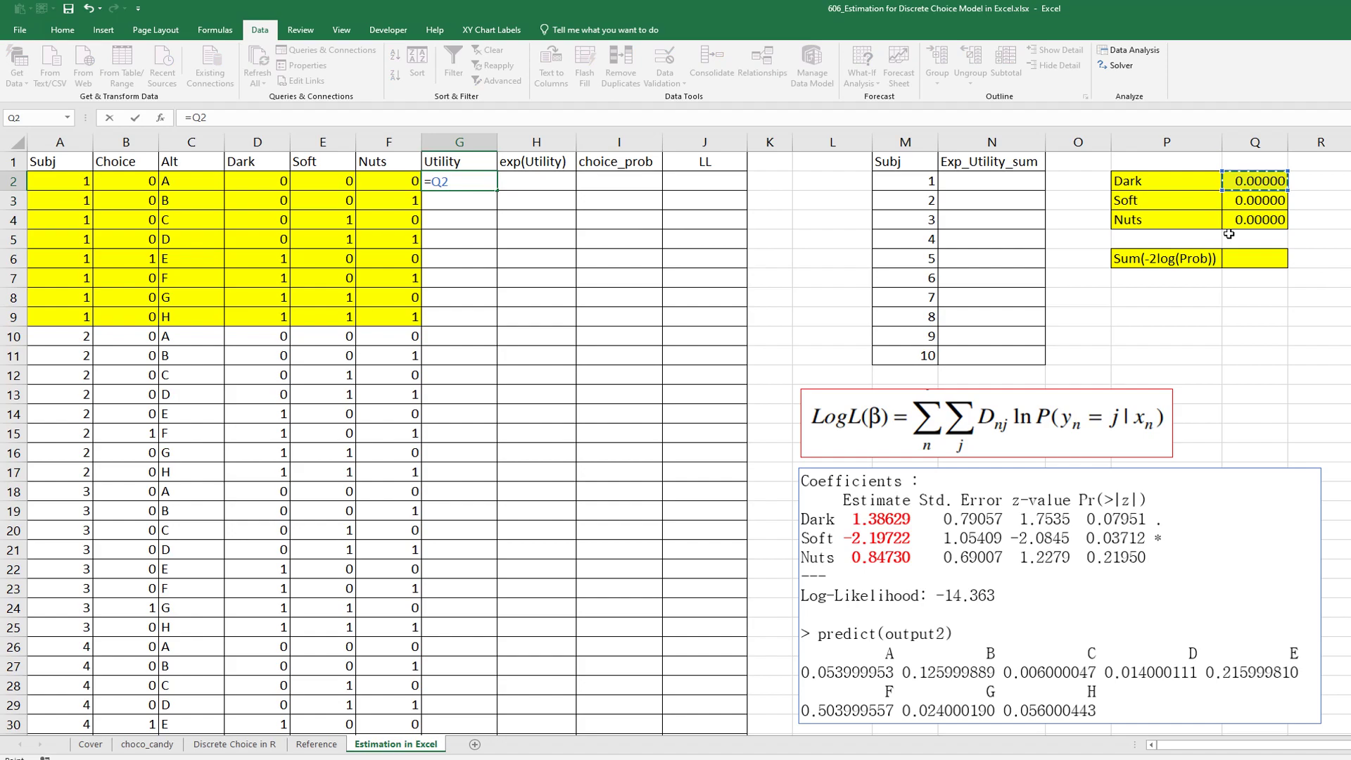
key(F4)
text(*)
click(255, 181)
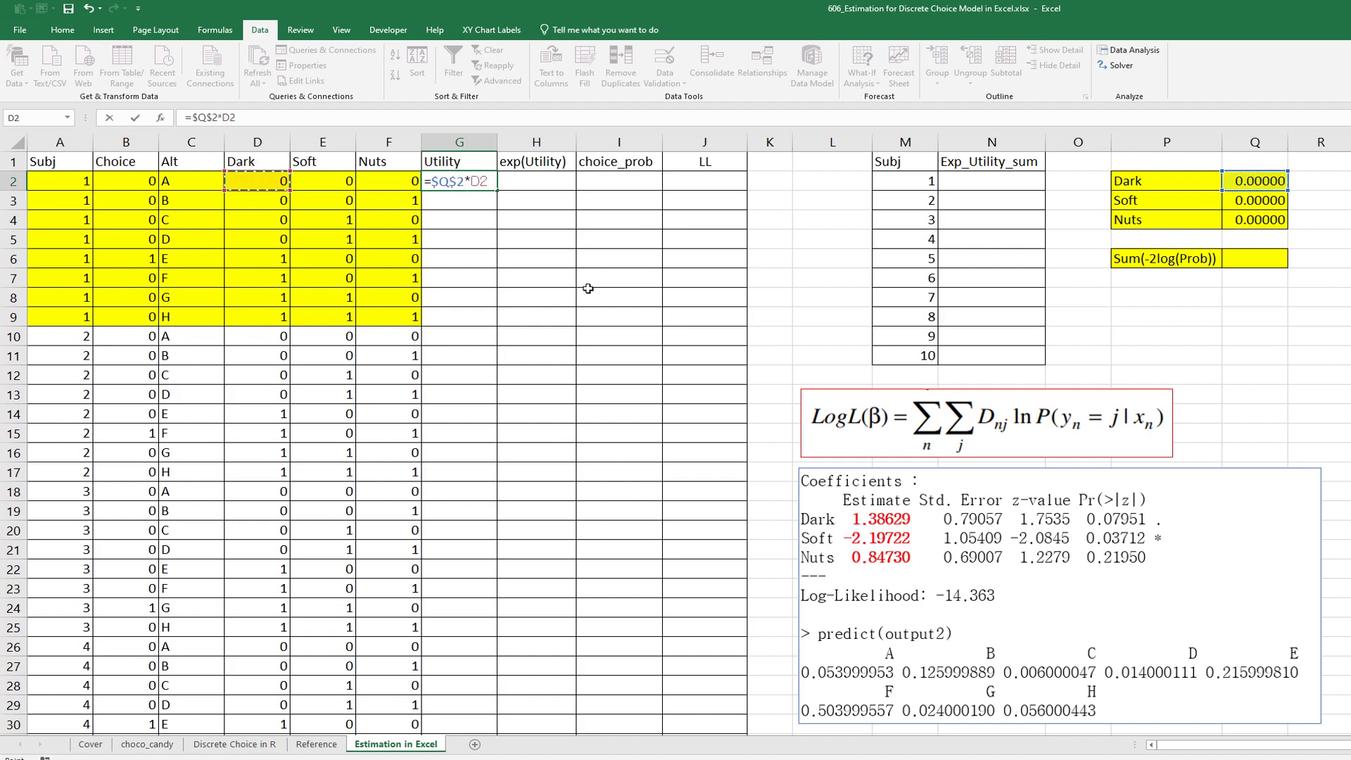
text(+)
click(1265, 201)
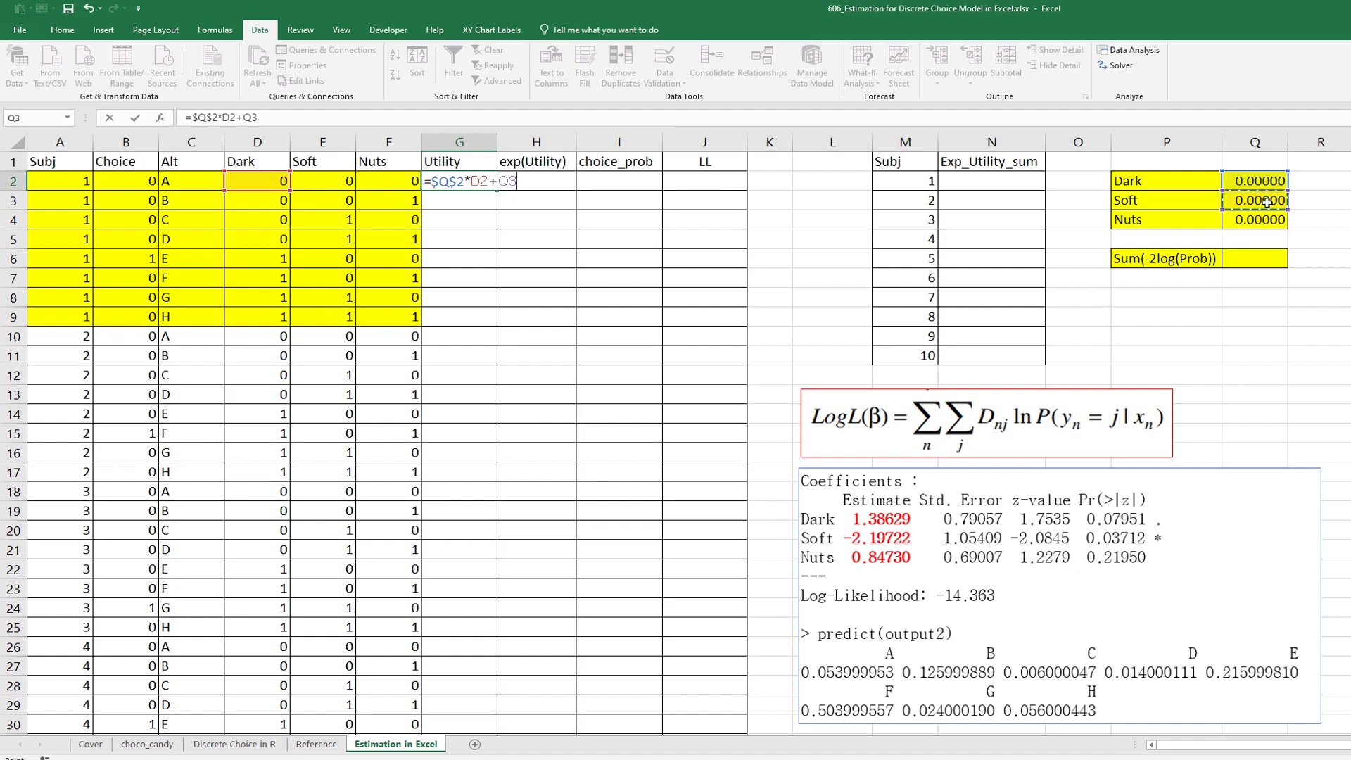
key(F4)
text(*)
click(309, 182)
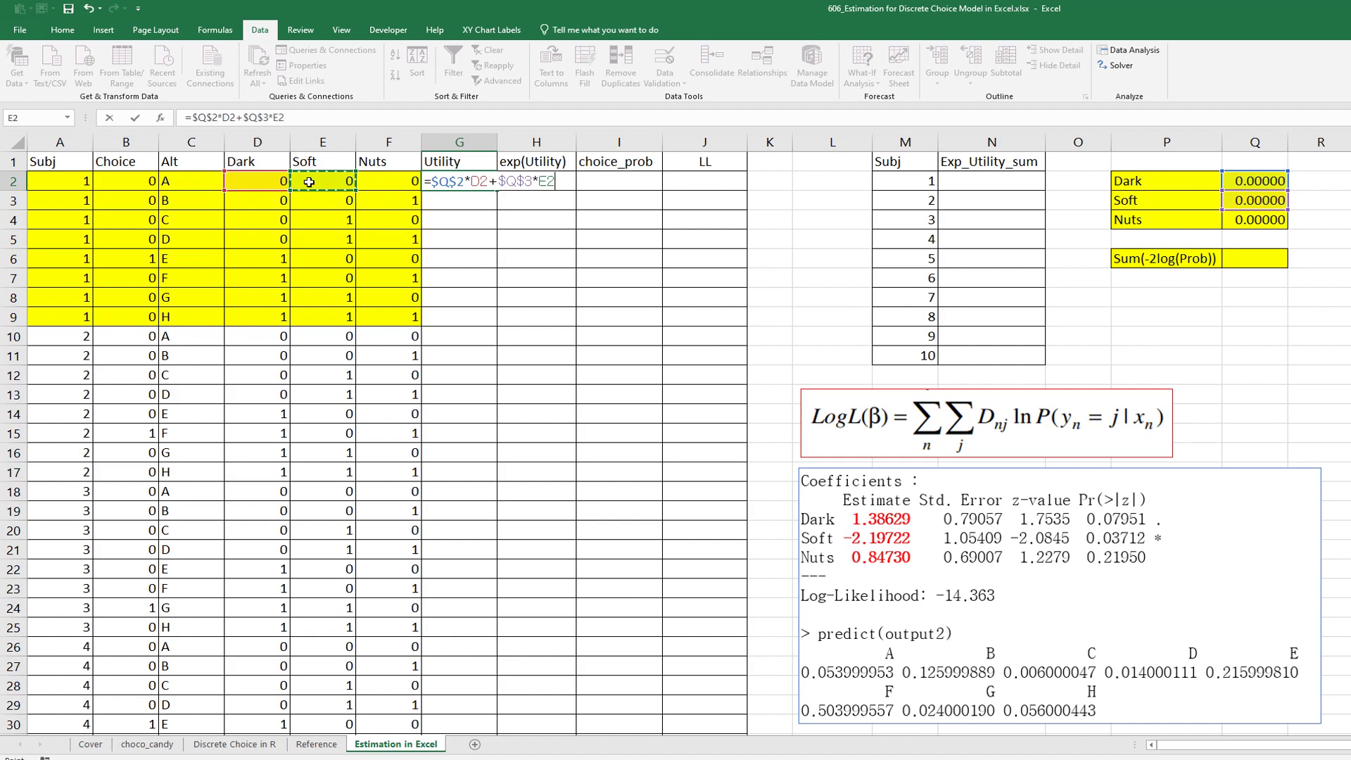
text(+)
click(1235, 220)
key(F4)
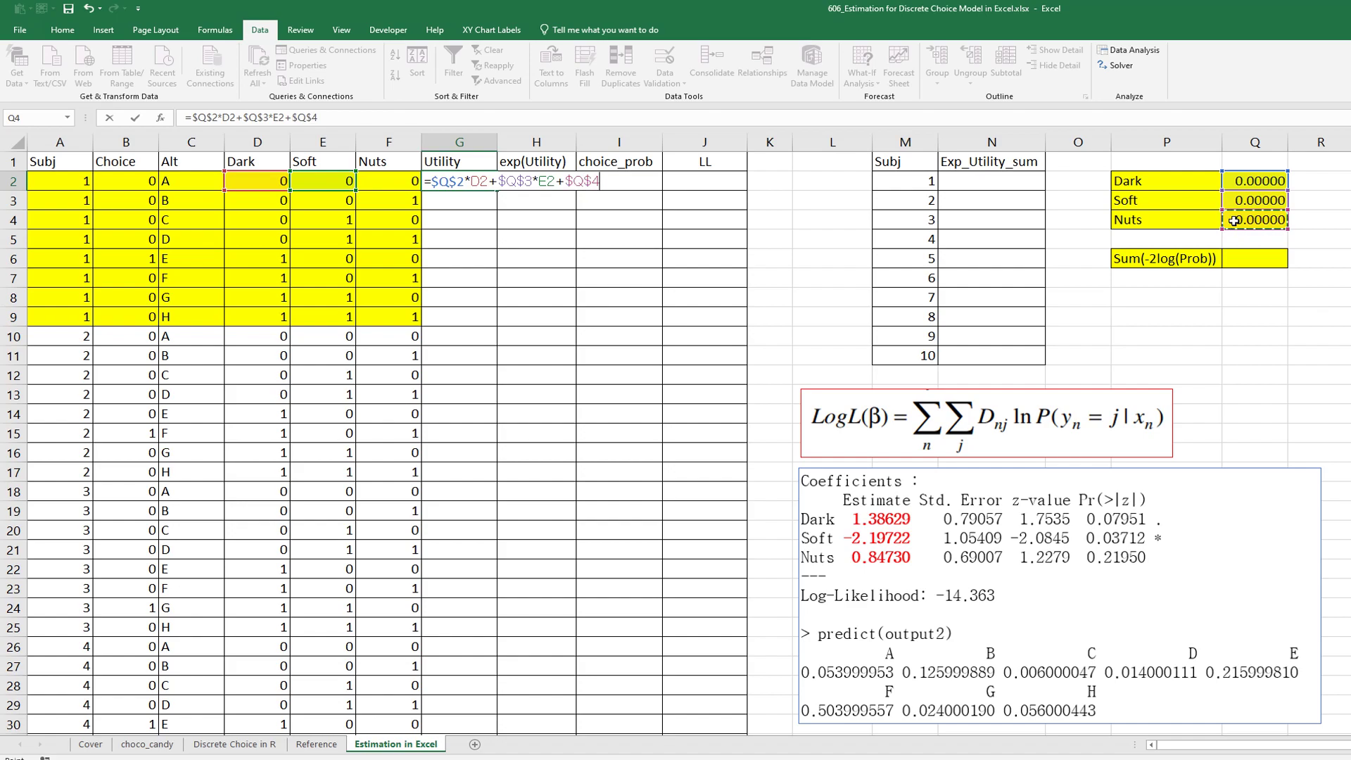
text(*)
click(398, 181)
key(Return)
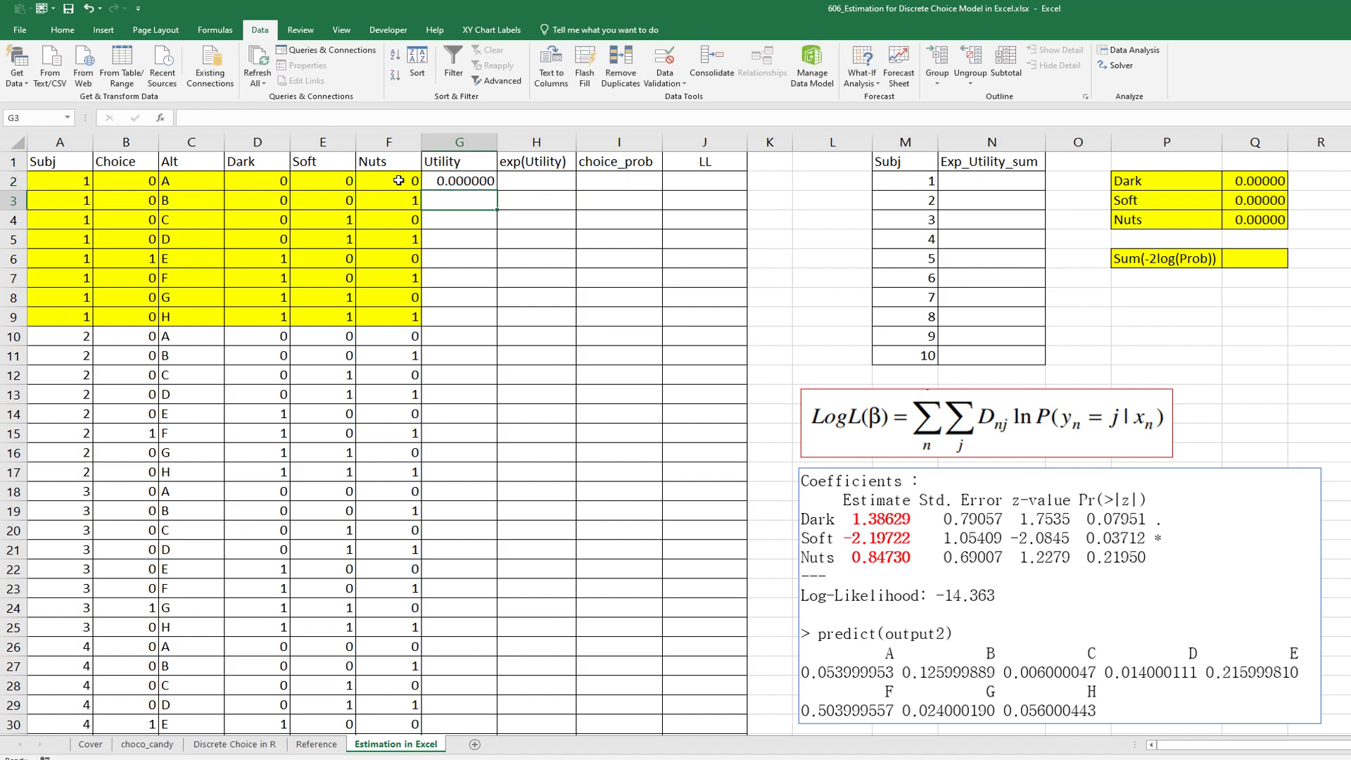
Fill the Utility formula down column G and enter =EXP(G2) in H2
click(465, 177)
double_click(497, 192)
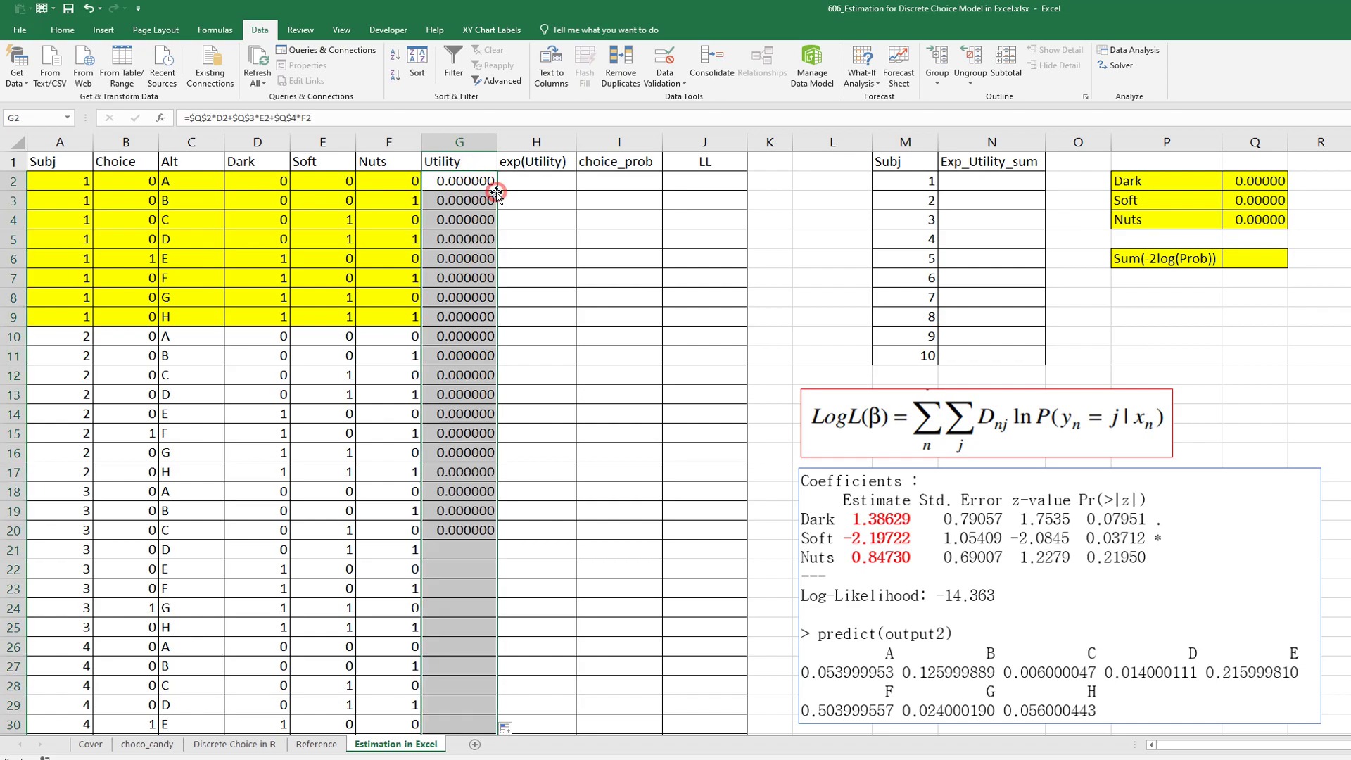
click(542, 185)
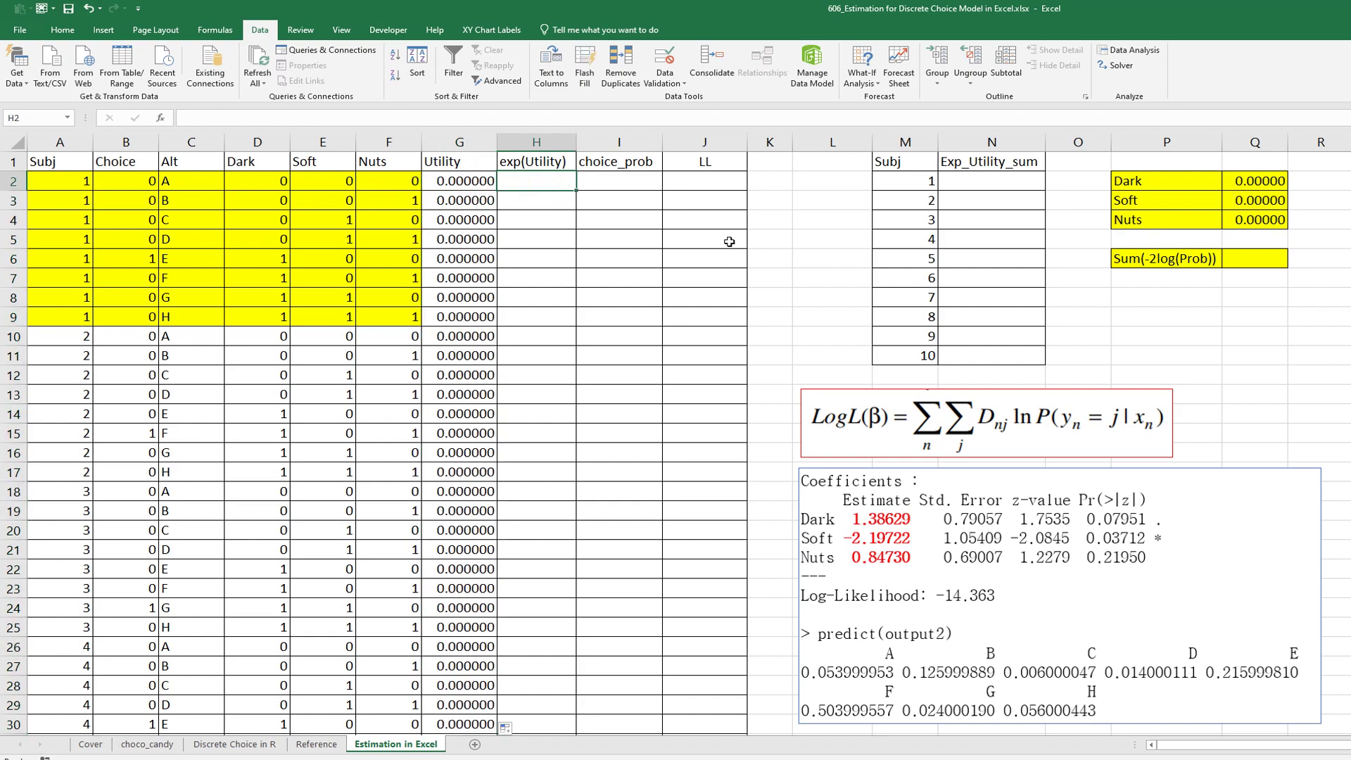
text(=exp)
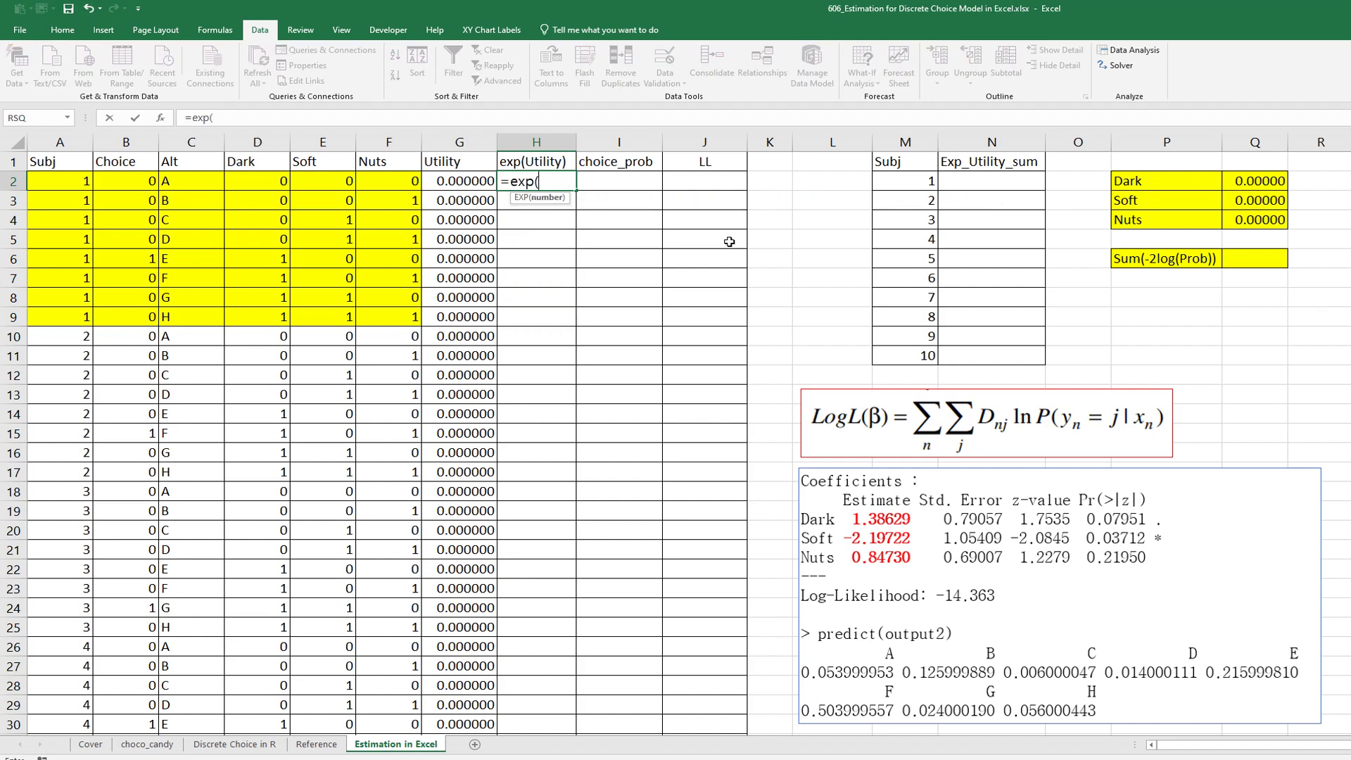
text(()
key(Left)
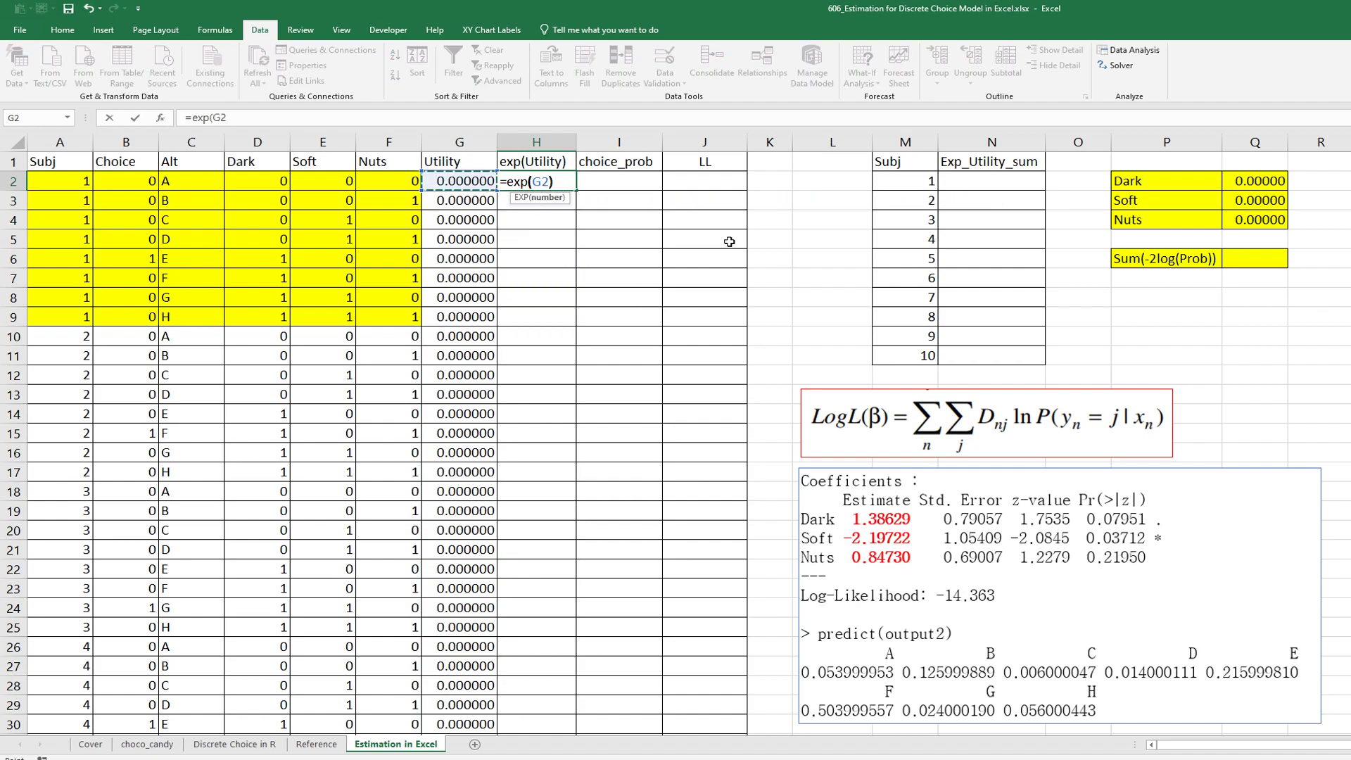
key(Return)
Copy =EXP(G2) down column H so every row shows 1.000000
click(565, 184)
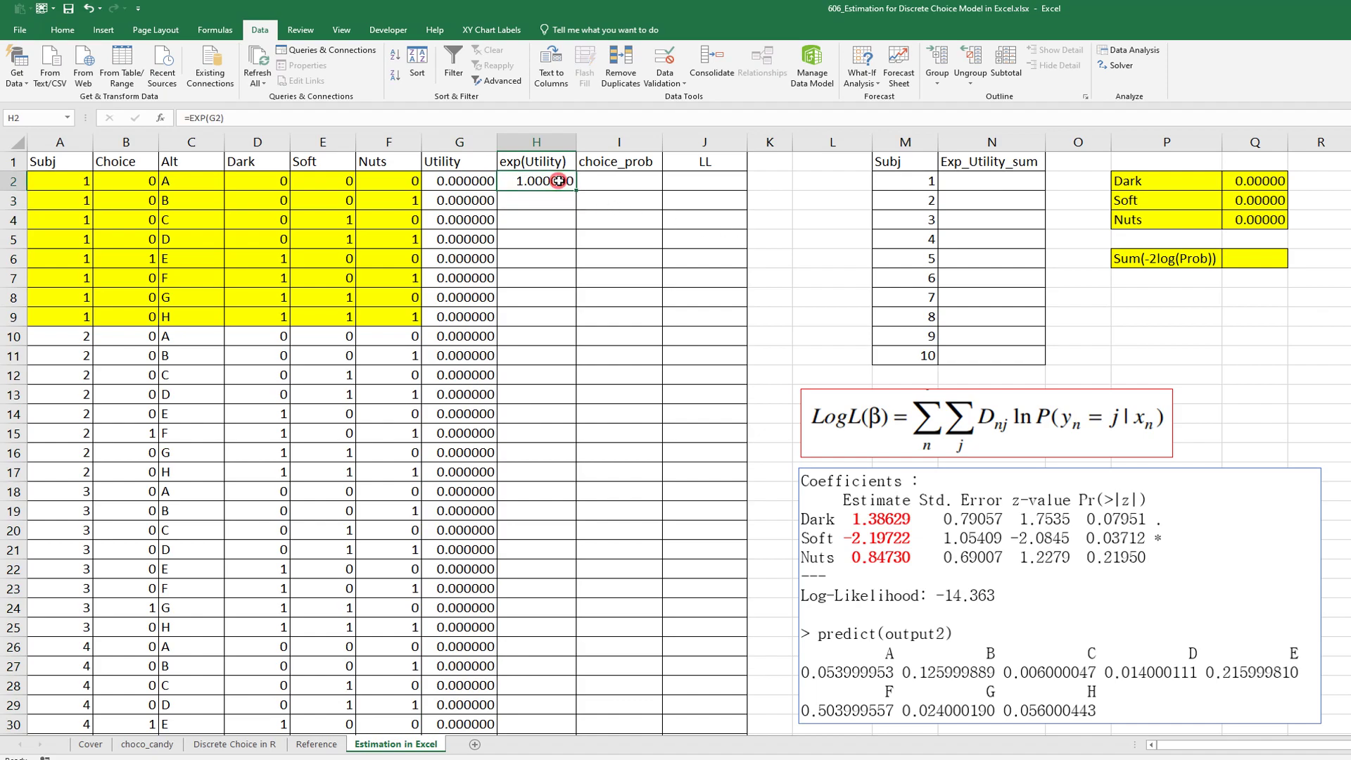
double_click(576, 190)
click(538, 259)
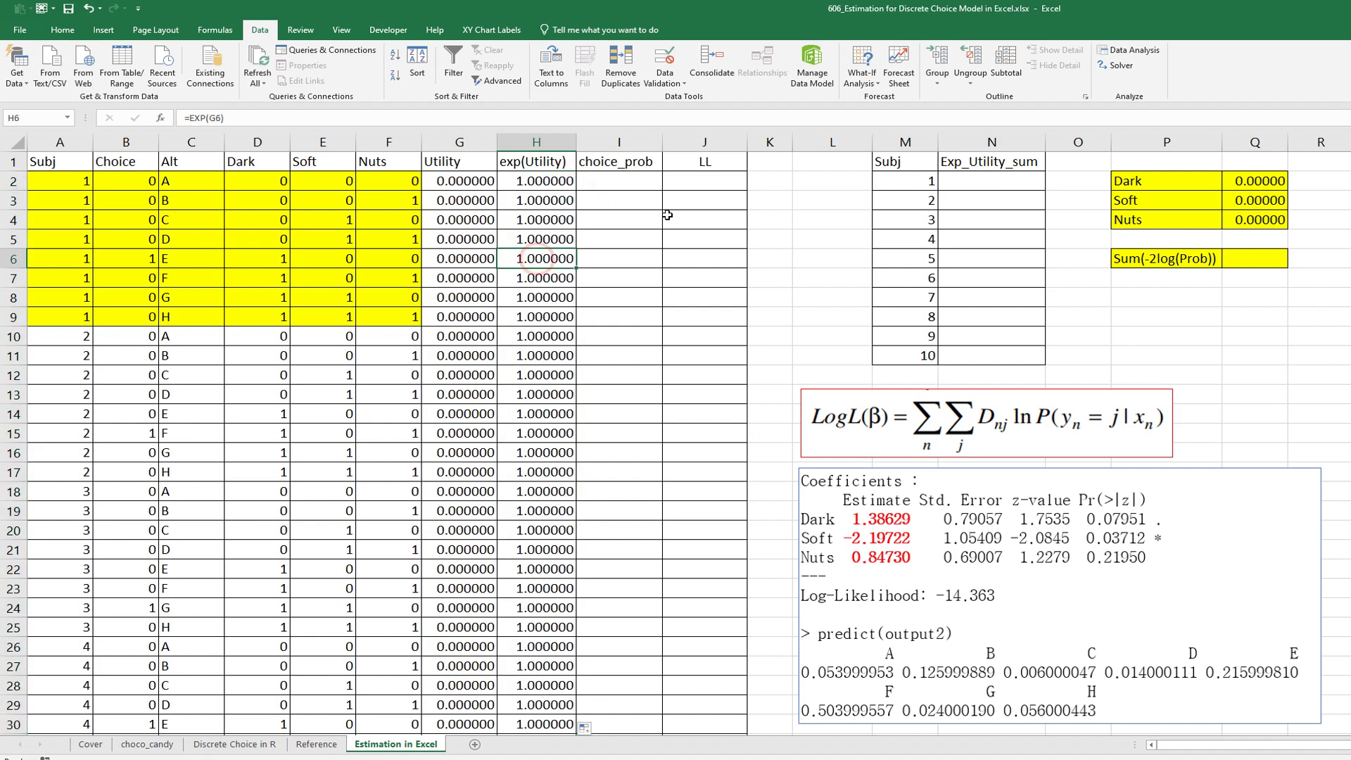
click(606, 181)
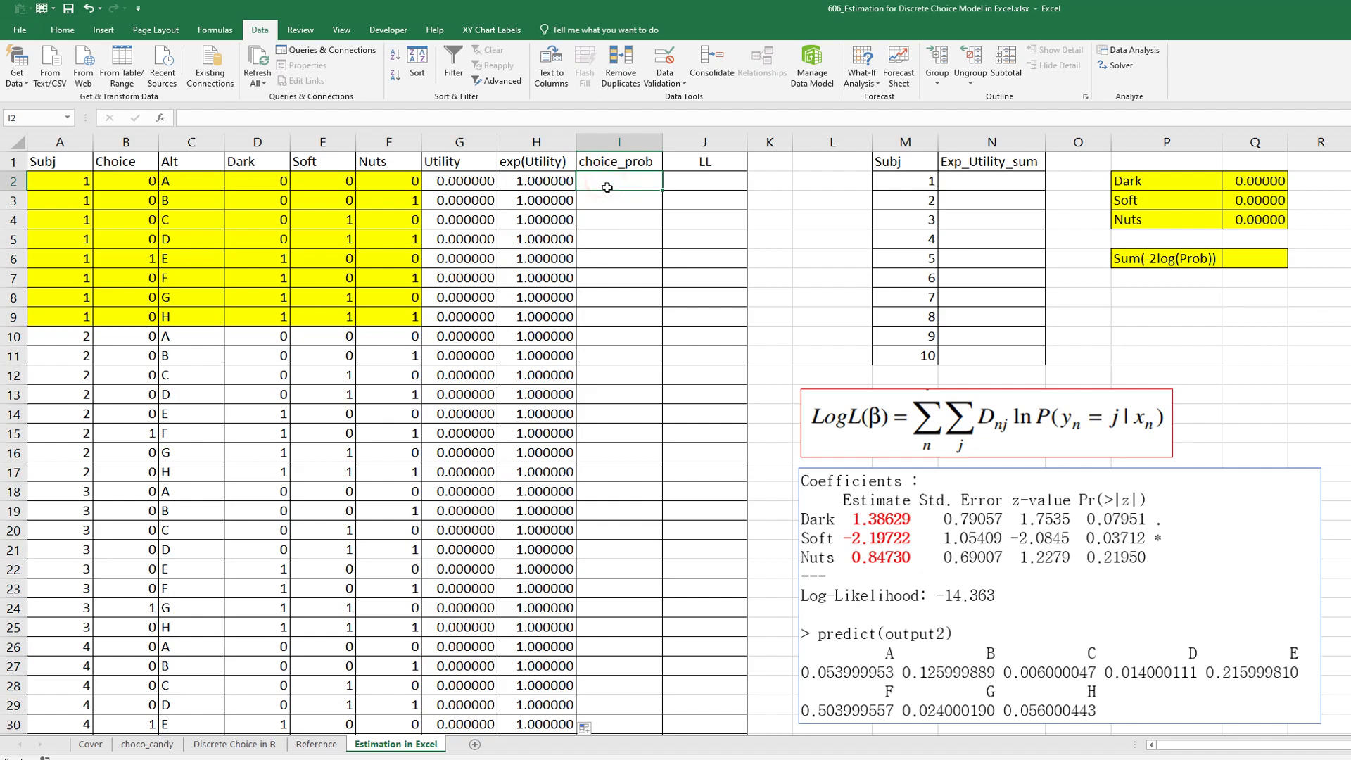
Start a SUMIF in N2 using the absolute Subj range $A$2:$A$81 and criterion M2
click(986, 182)
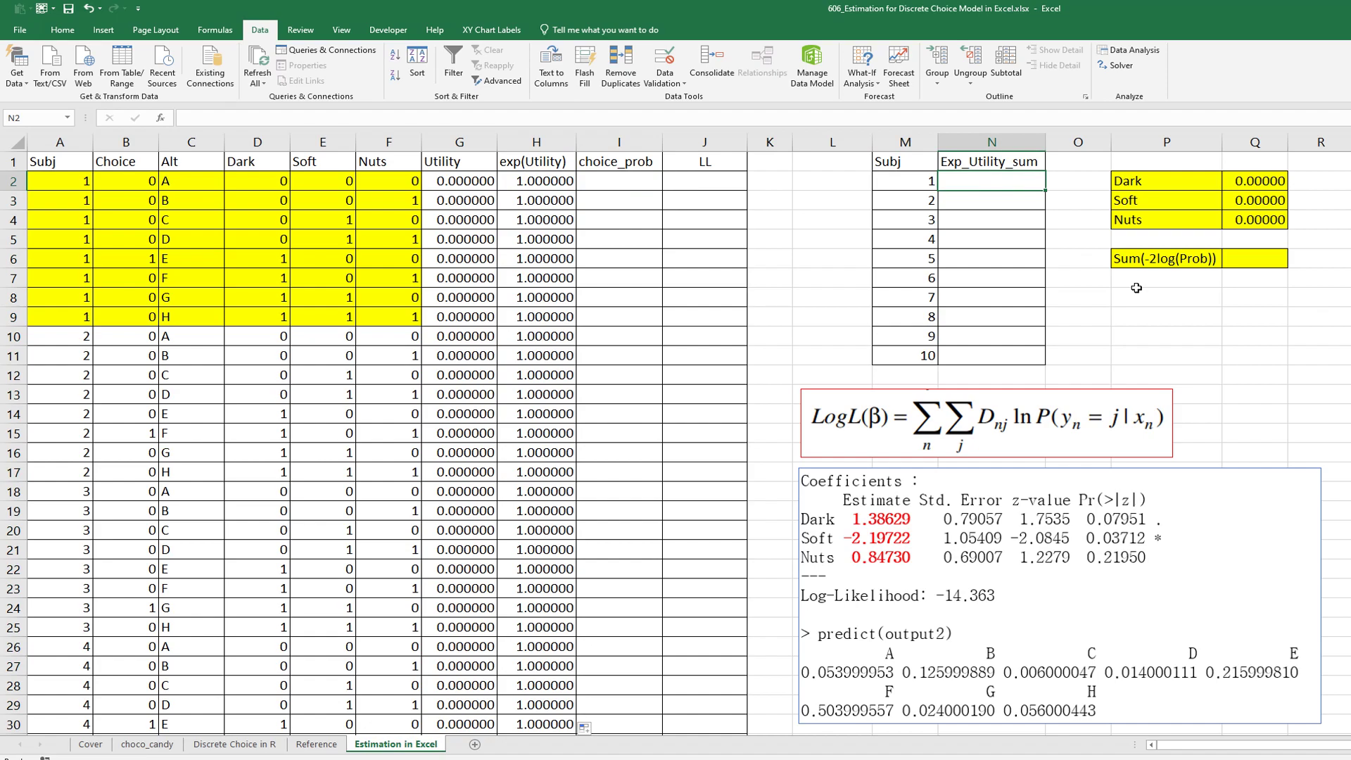
text(=sumif)
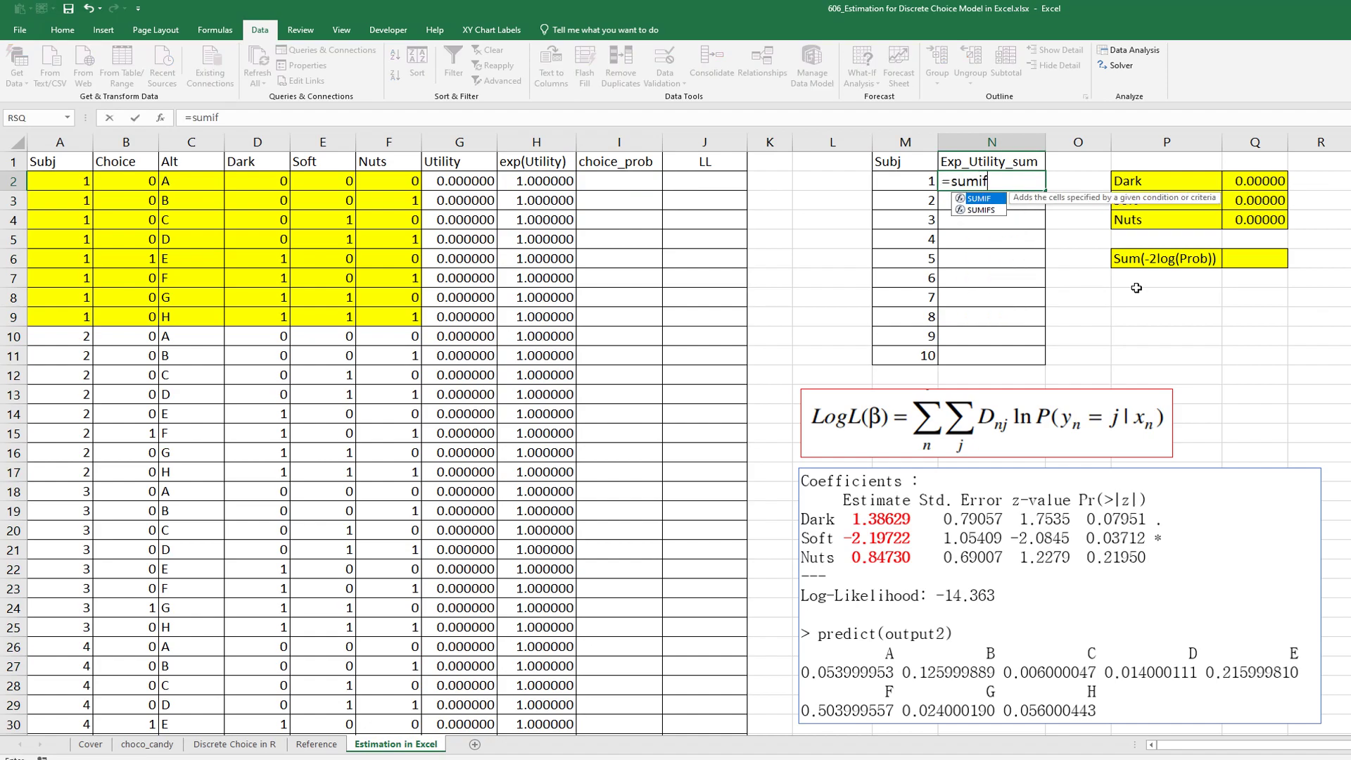
text(()
key(Left)
key(Down)
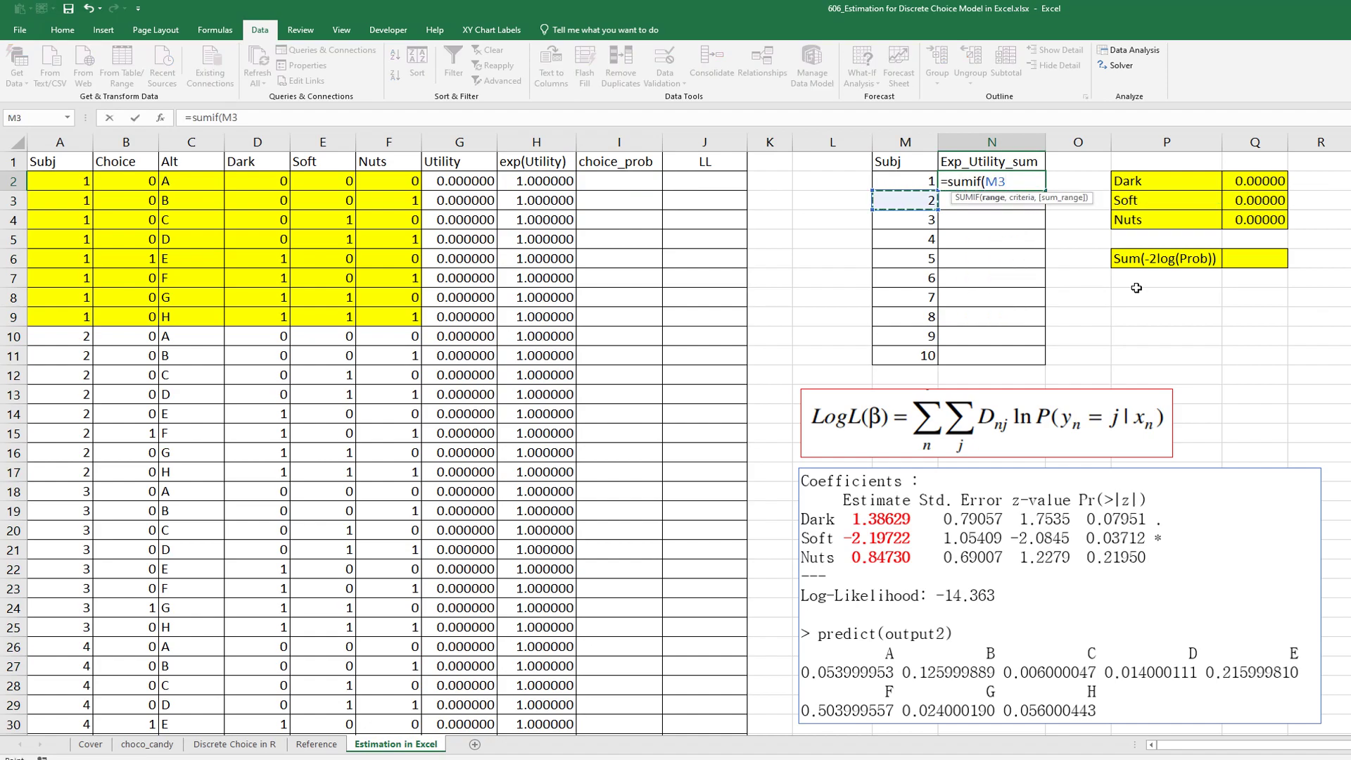
click(69, 181)
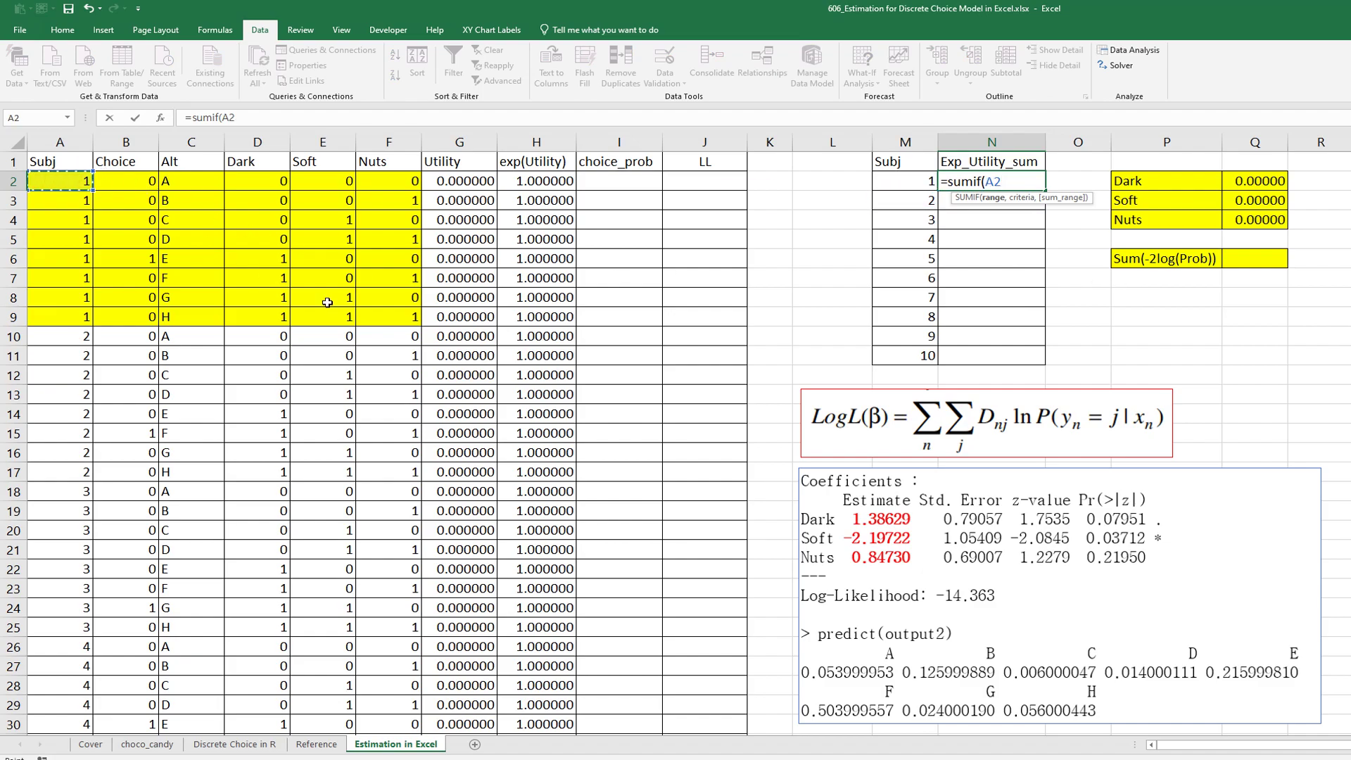
key(ctrl+shift+Down)
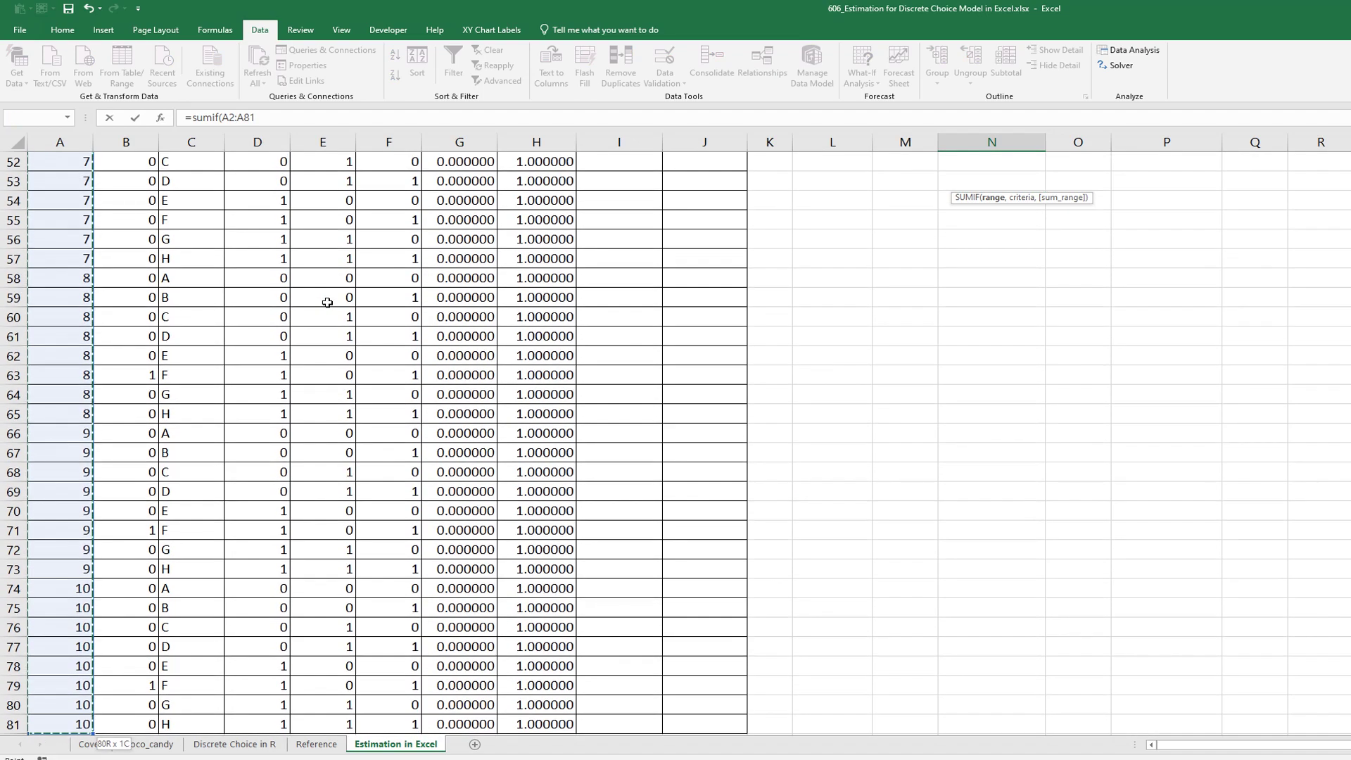
key(F4)
scroll(327, 302, up, 16)
scroll(327, 303, up, 1)
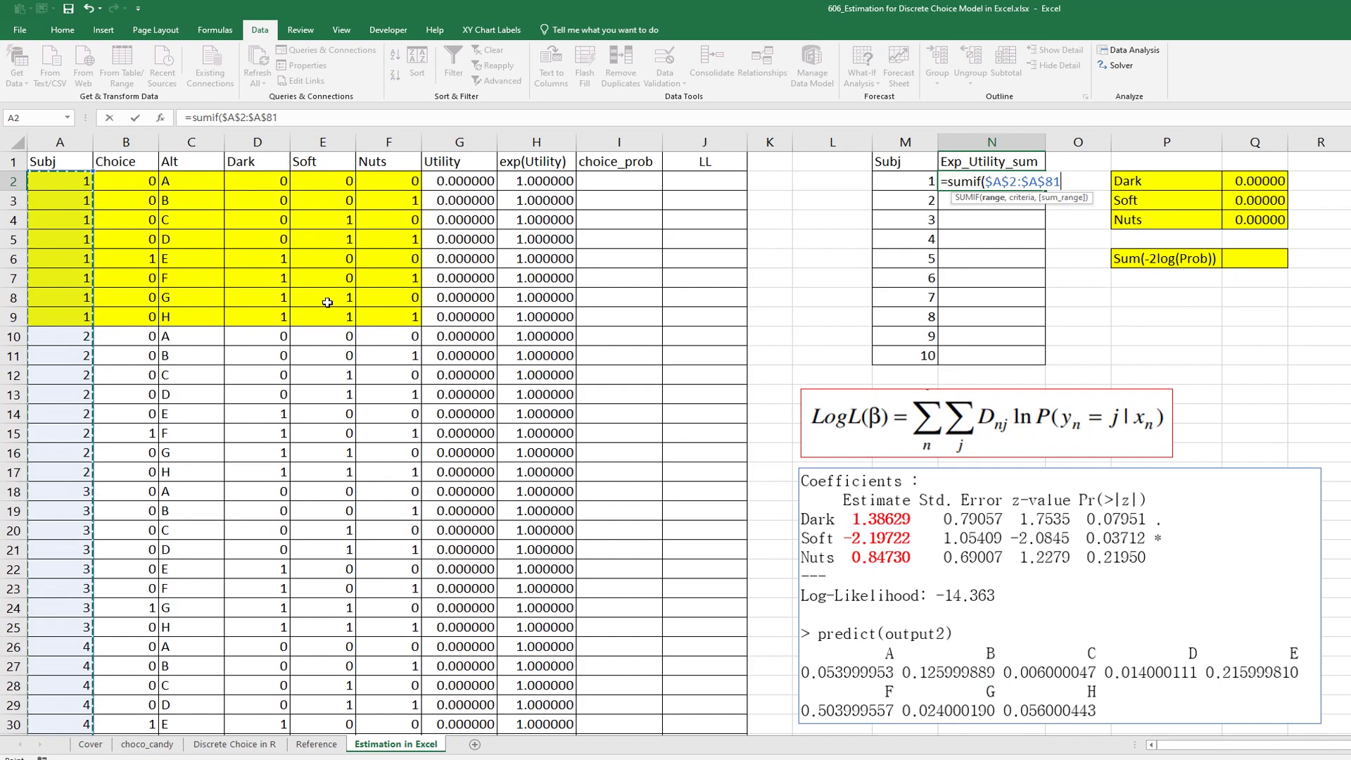
text(,)
key(Left)
key(Down)
key(Up)
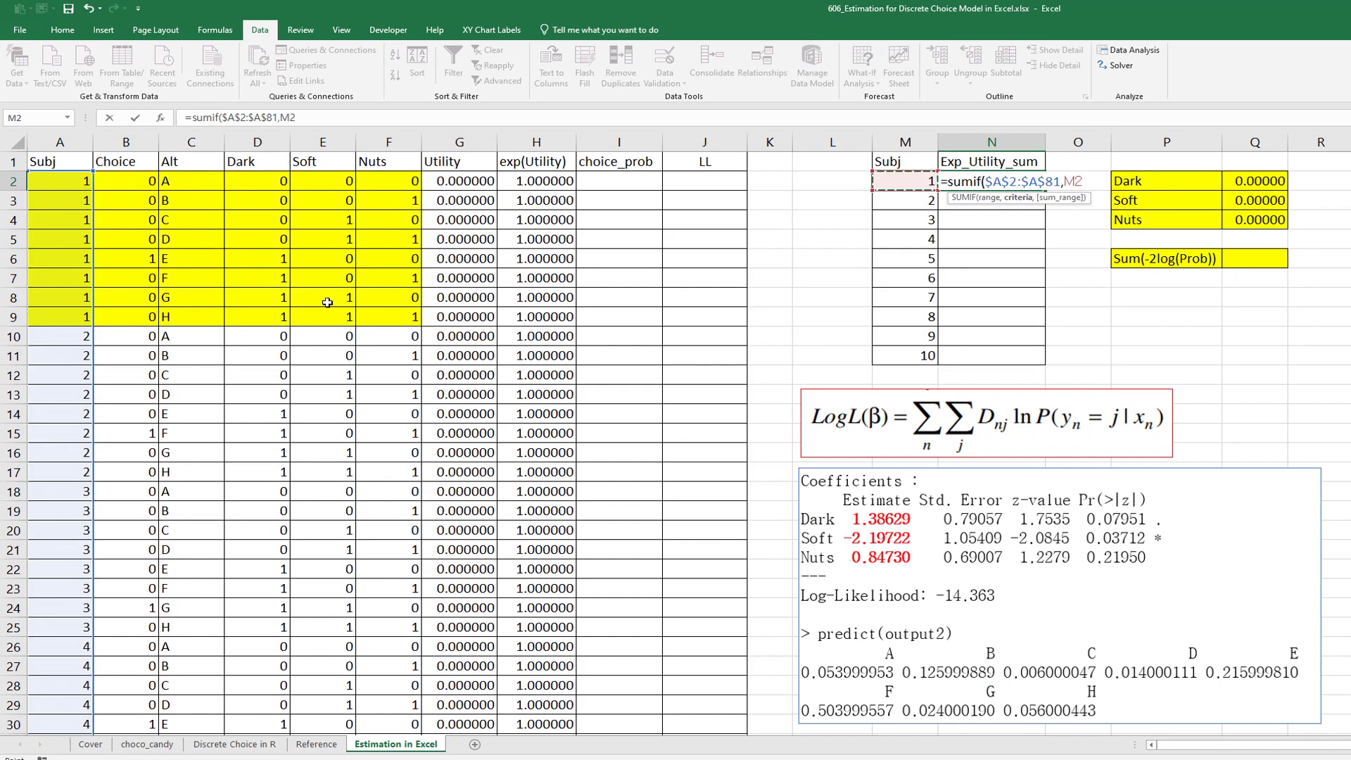
Complete the SUMIF over $H$2:$H$81 and fill it to subject 10, each total showing 8
text(,)
key(Down)
key(Left)
key(Left)
key(Left)
key(Left)
key(Left)
key(Left)
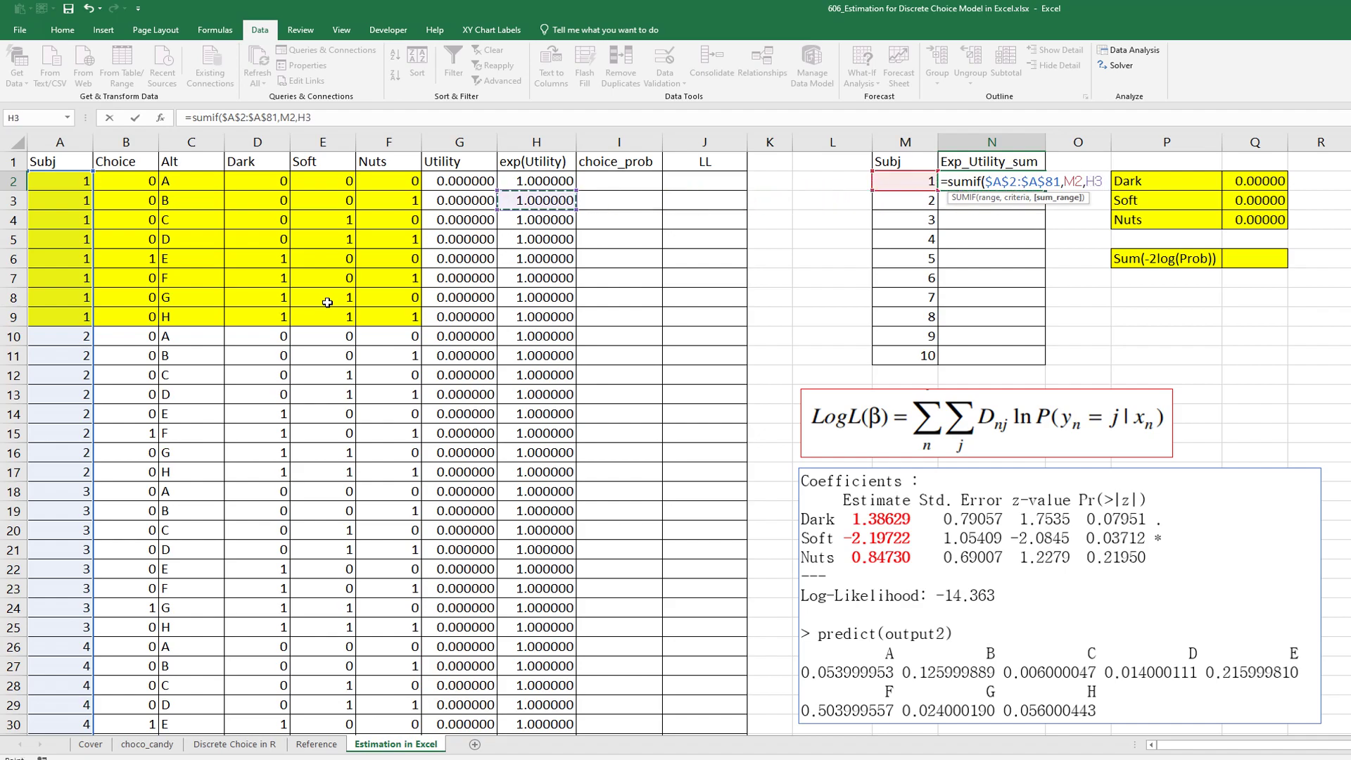
key(Up)
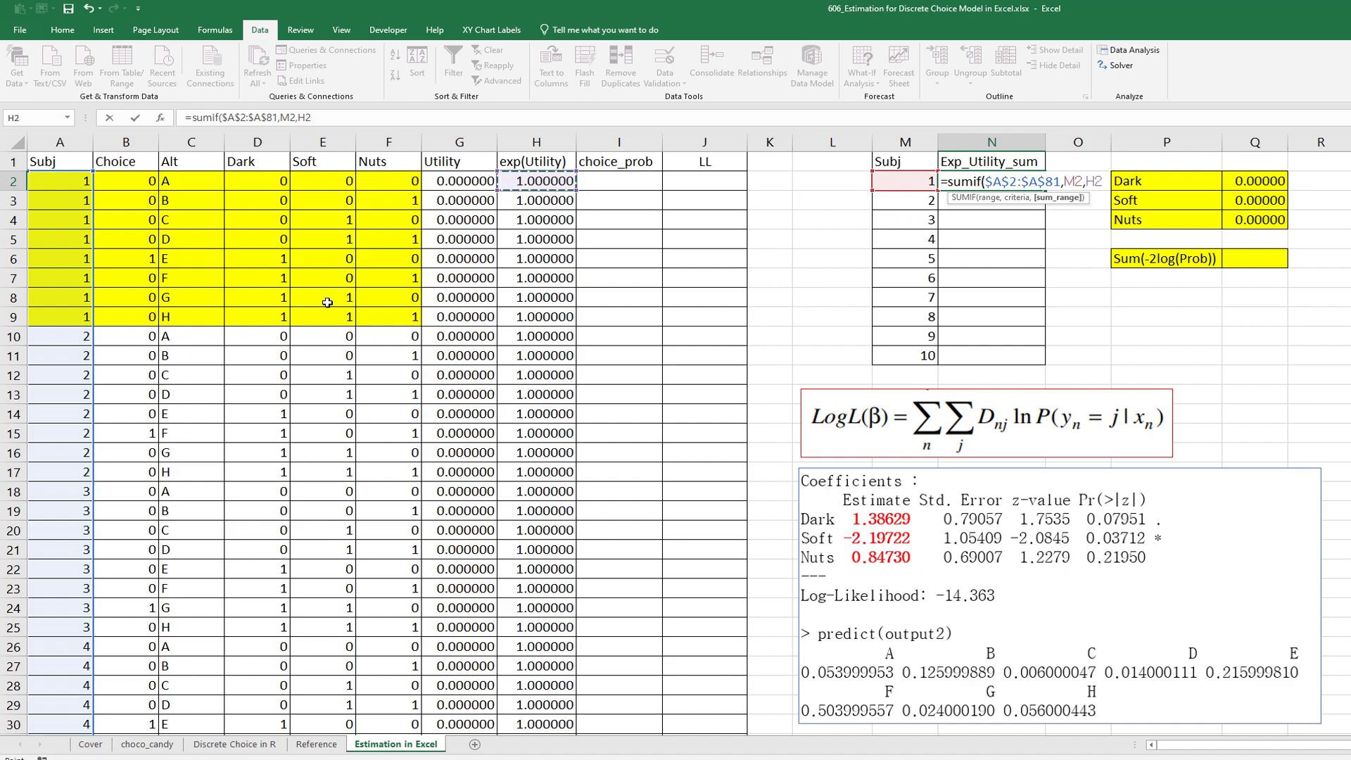
key(ctrl+shift+Down)
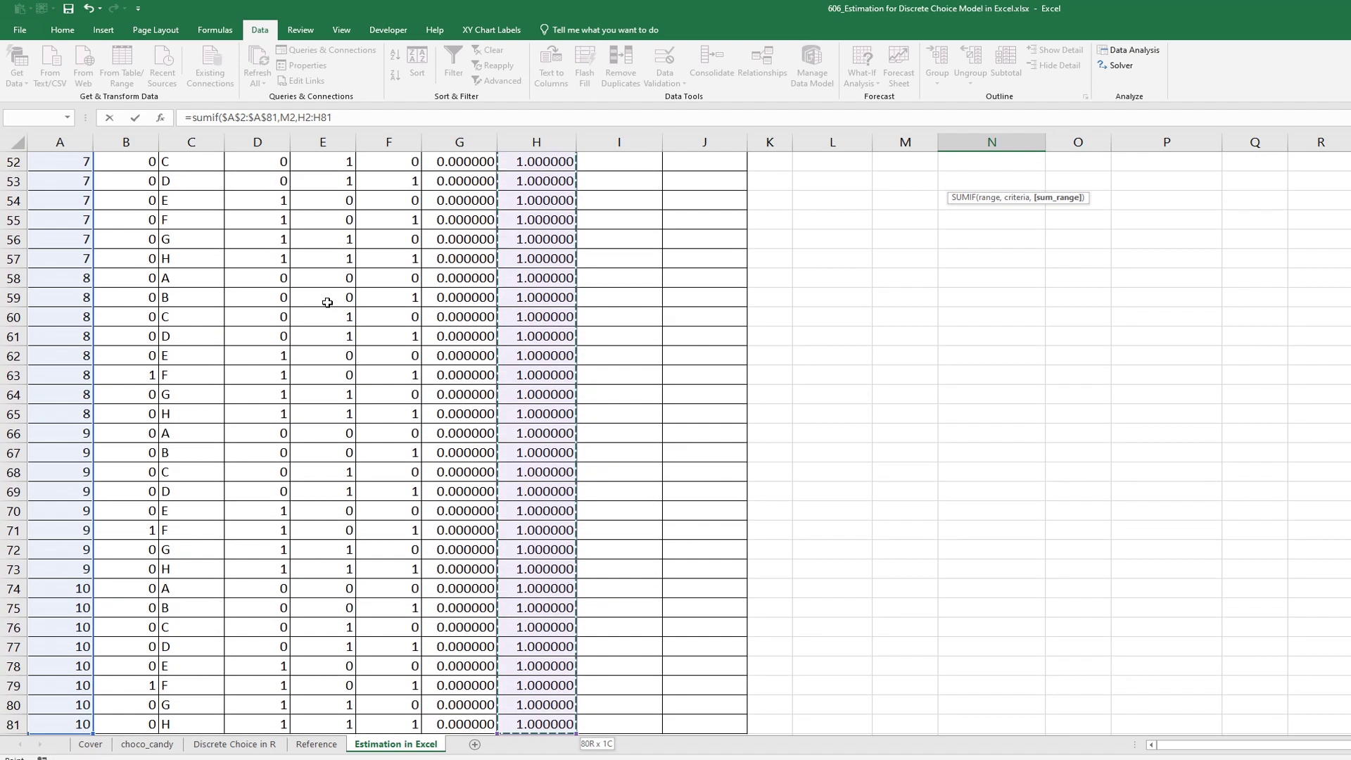
text())
key(Return)
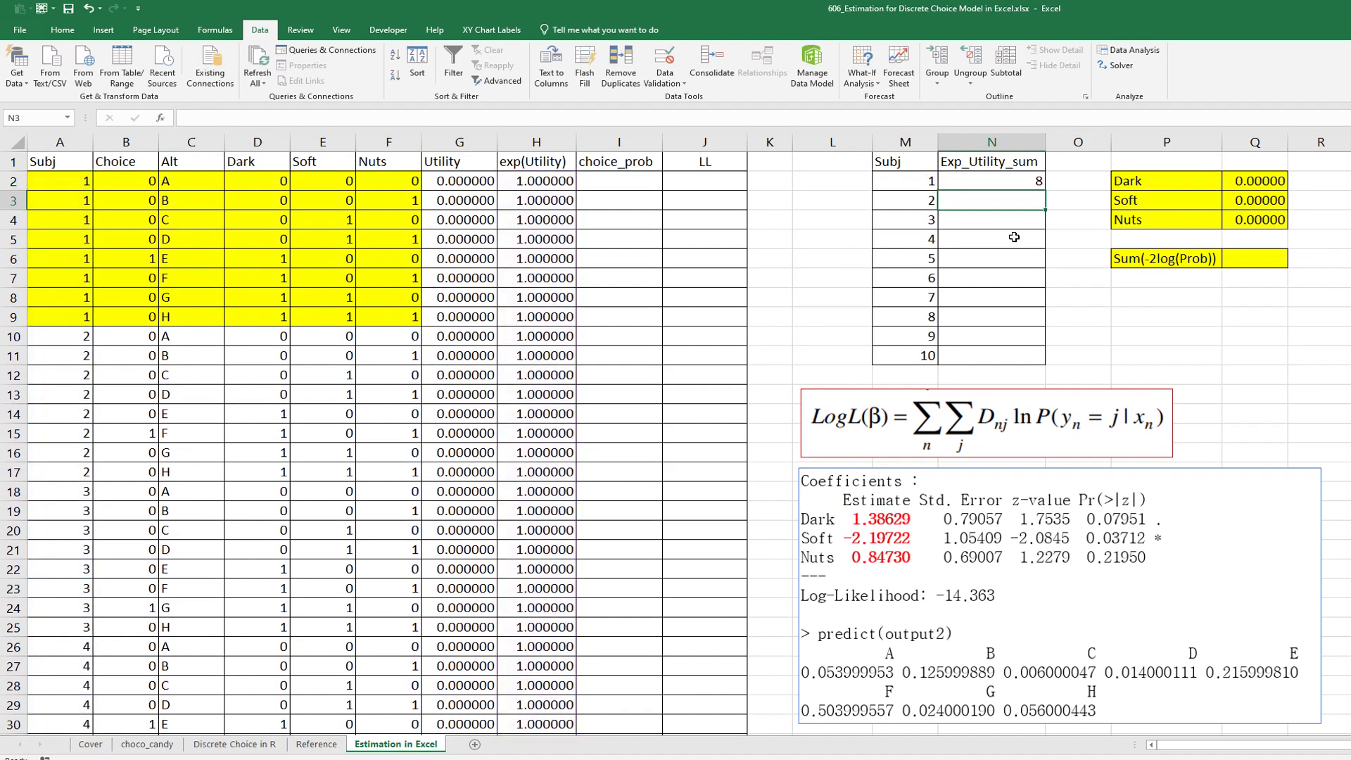
click(1011, 179)
double_click(1045, 191)
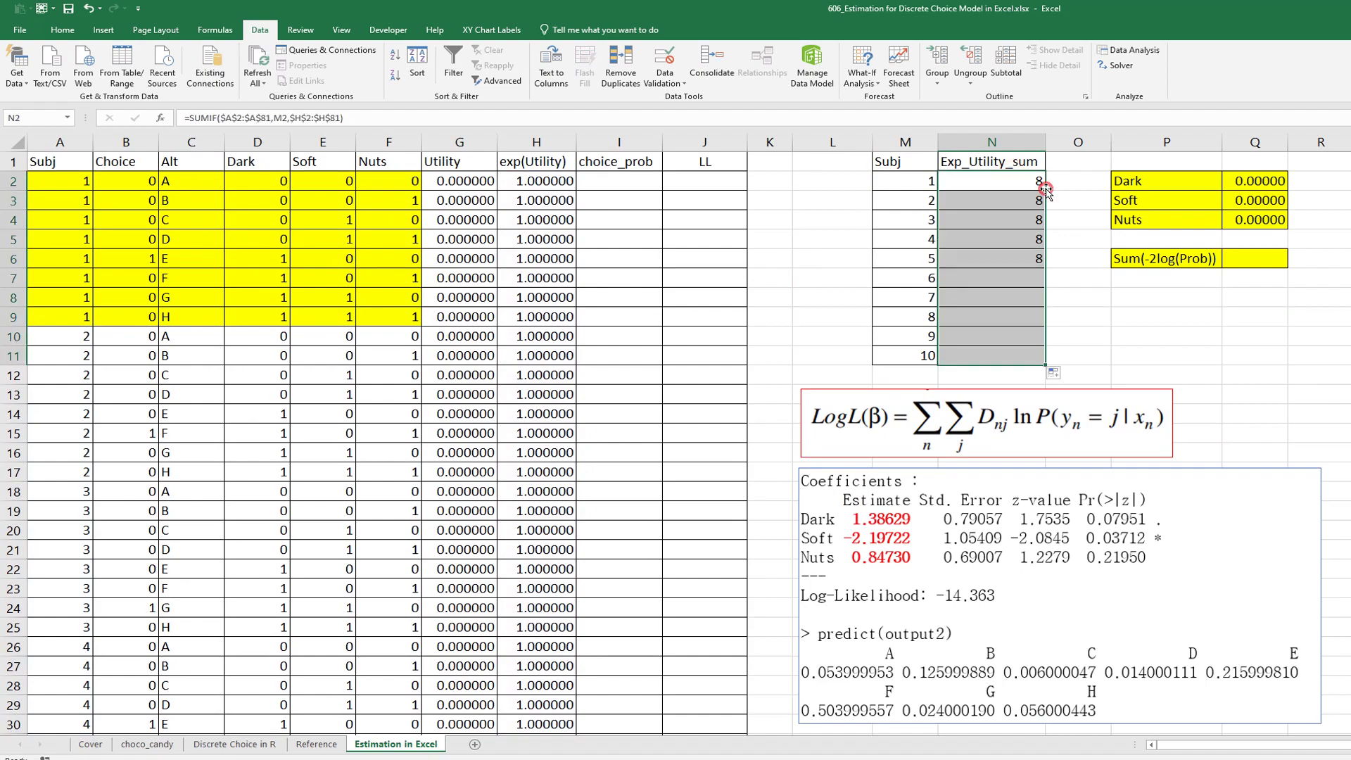
click(996, 260)
click(625, 186)
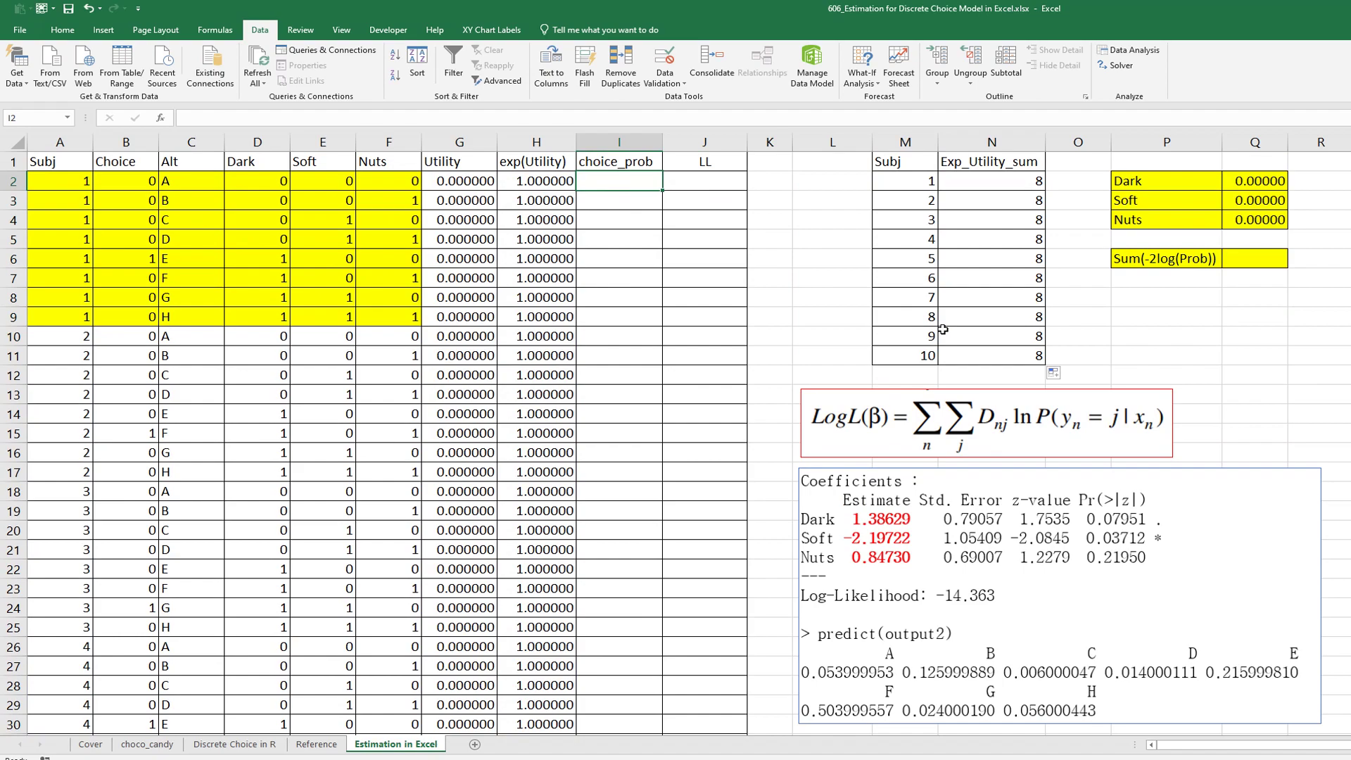
Start choice_prob in I2 as H2 divided by a VLOOKUP of A2 in $M$2:$N$11
text(=)
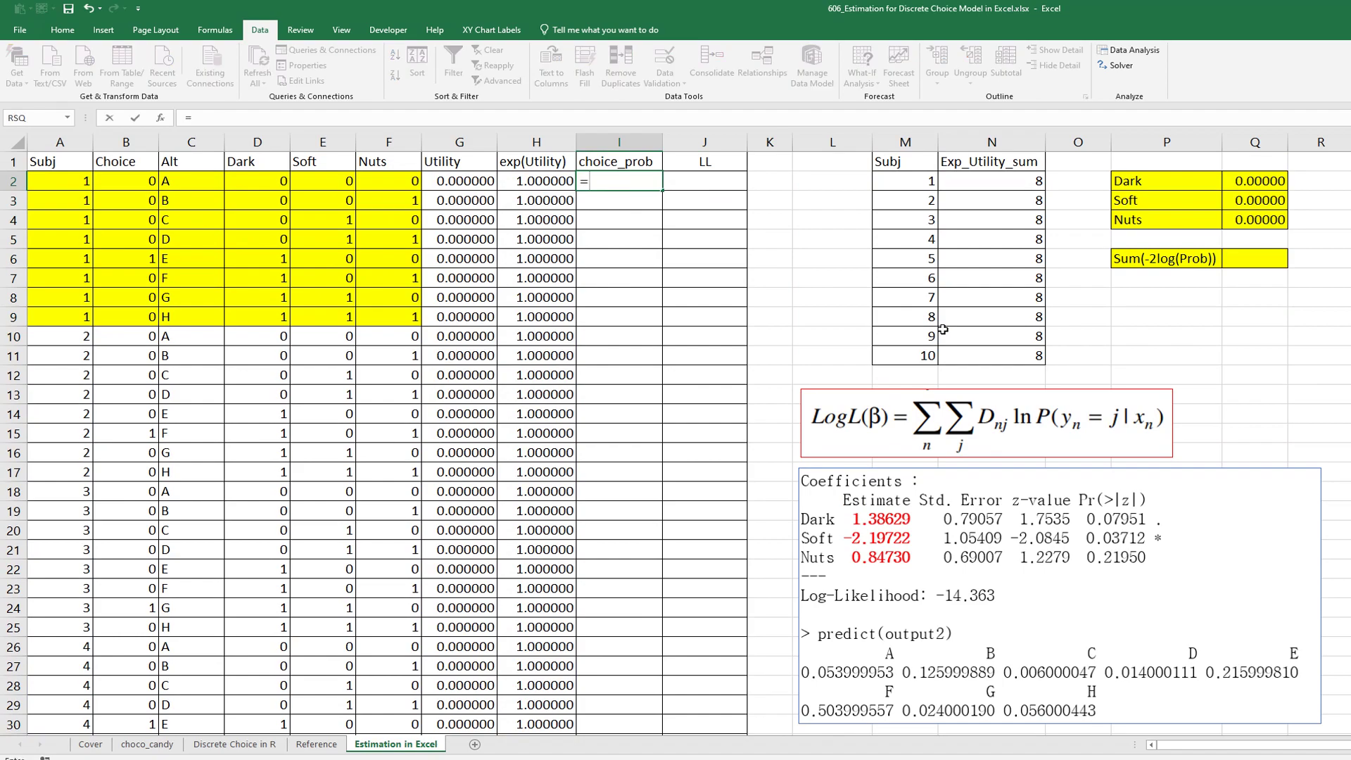
key(Left)
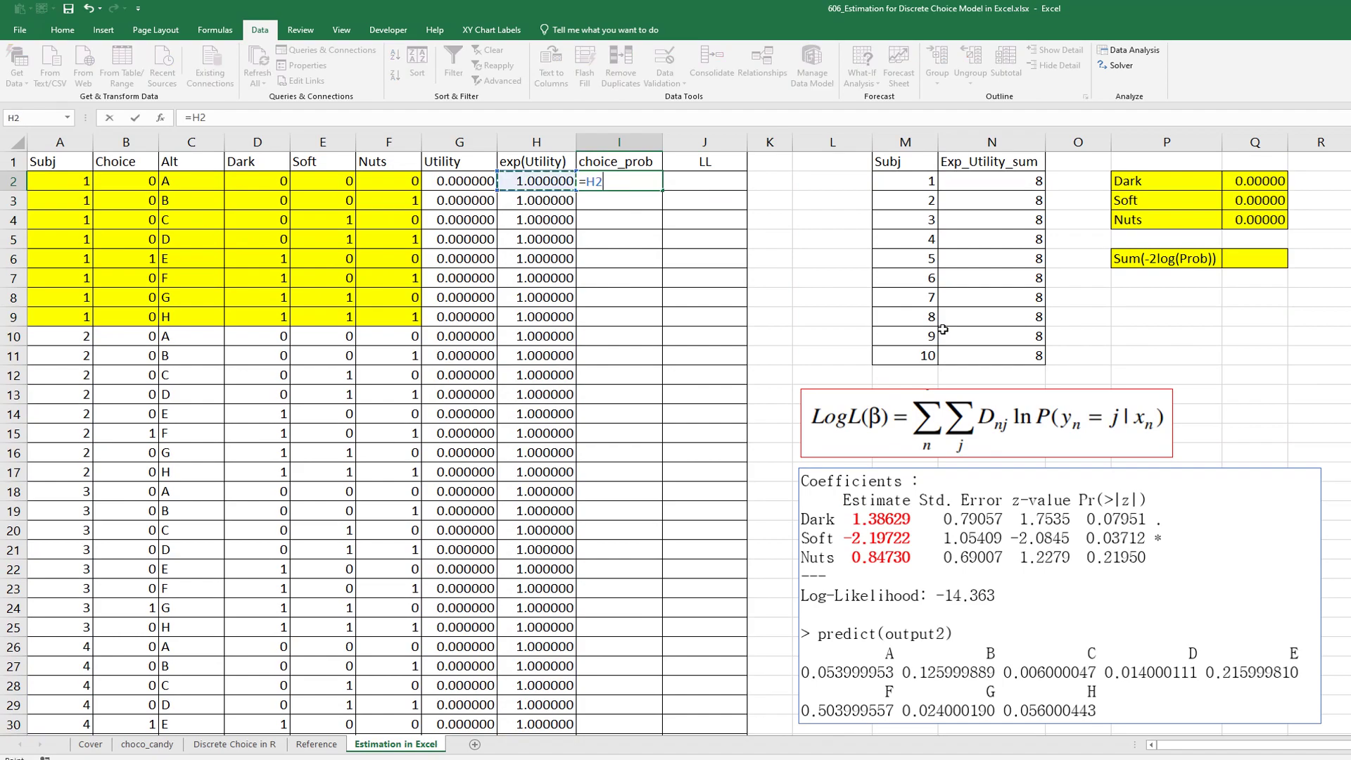
text(/vlookup)
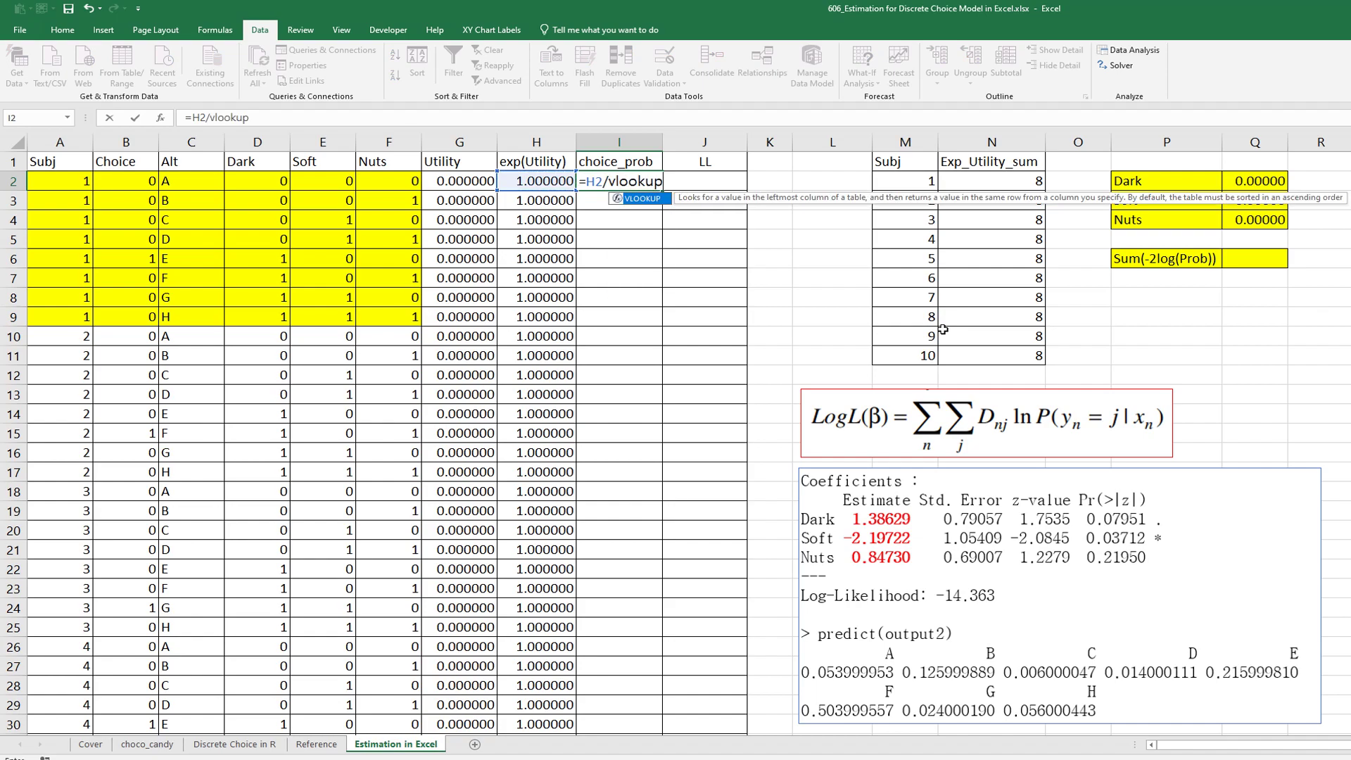
text(()
key(Down)
key(Left)
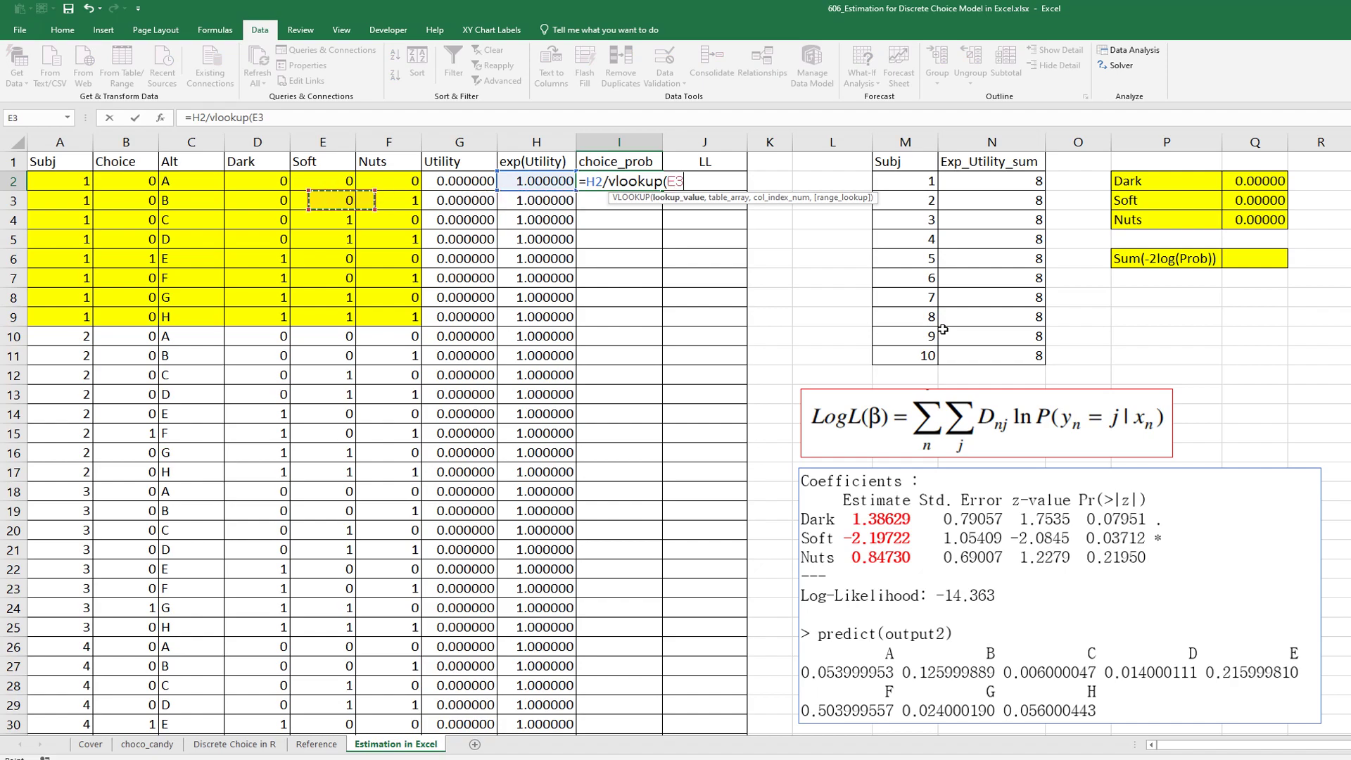
key(Left)
key(Left)
key(Left)
key(Left)
key(Up)
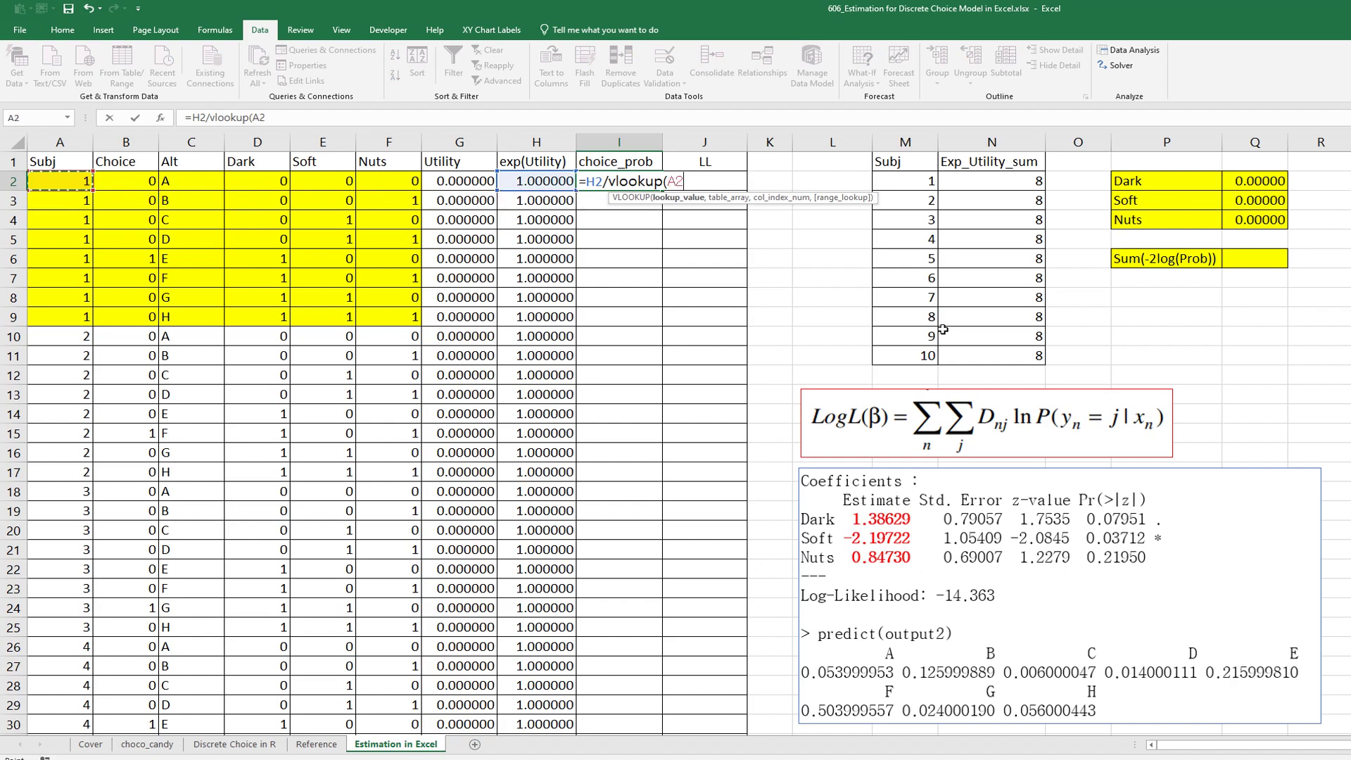
text(,)
key(Down)
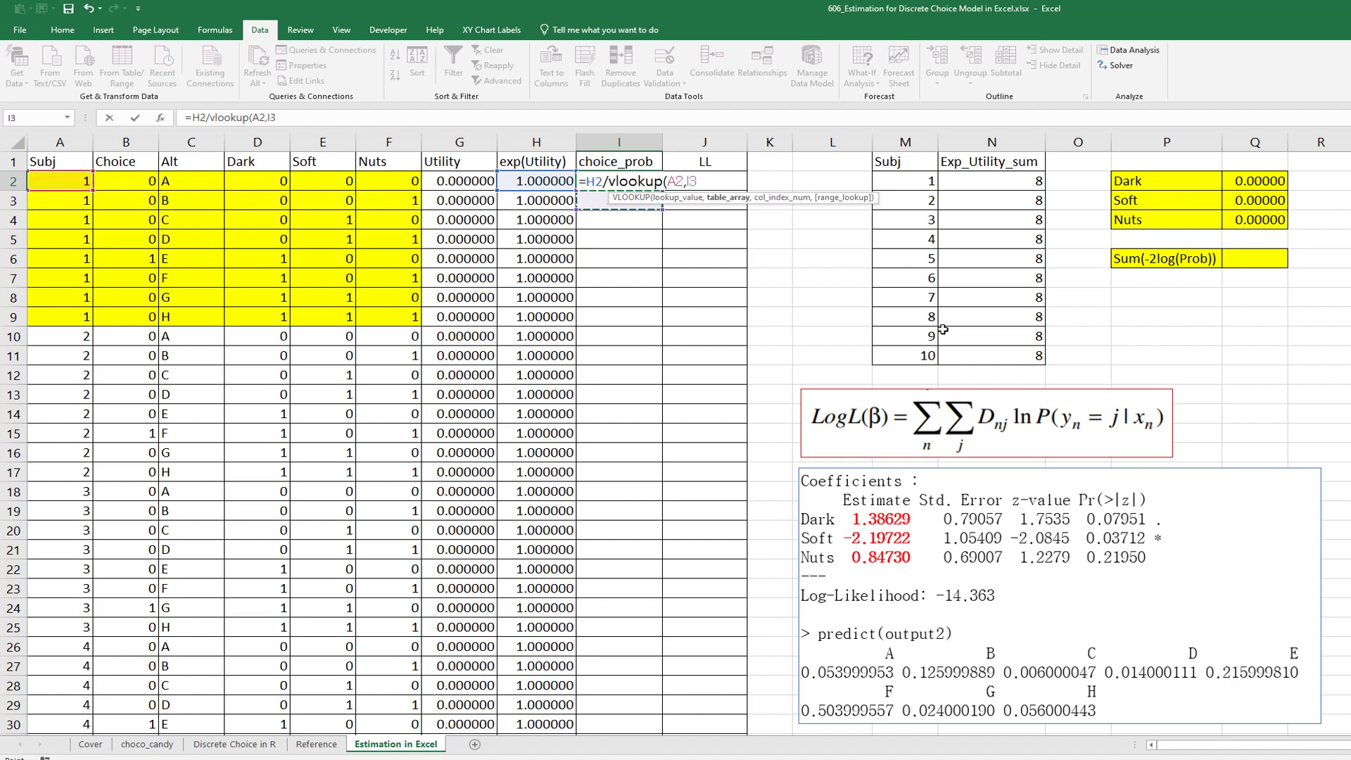
key(Right)
key(Right)
key(Right)
key(Right)
key(Up)
key(shift+Down)
key(shift+Down)
key(shift+Down)
key(shift+Down)
key(shift+Down)
key(shift+Down)
key(shift+Down)
key(shift+Down)
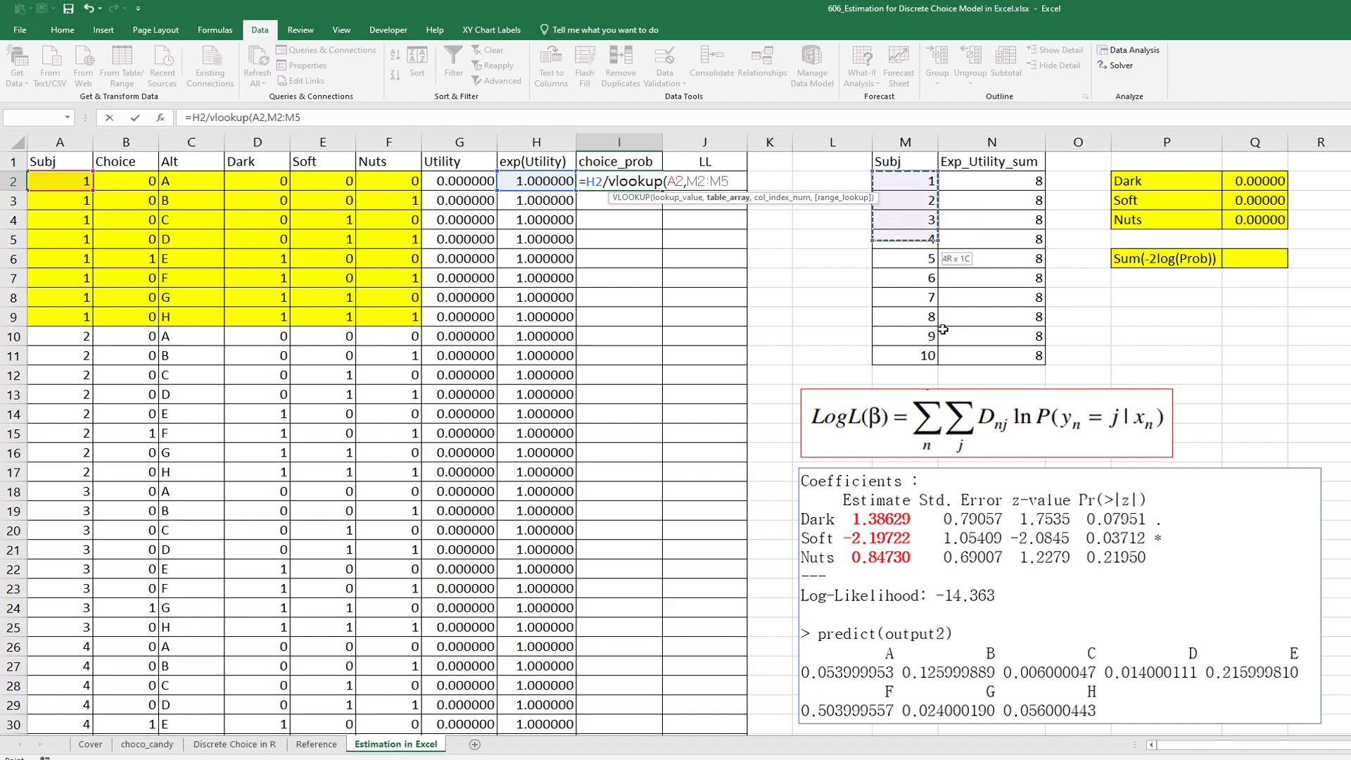
key(shift+Down)
key(shift+Right)
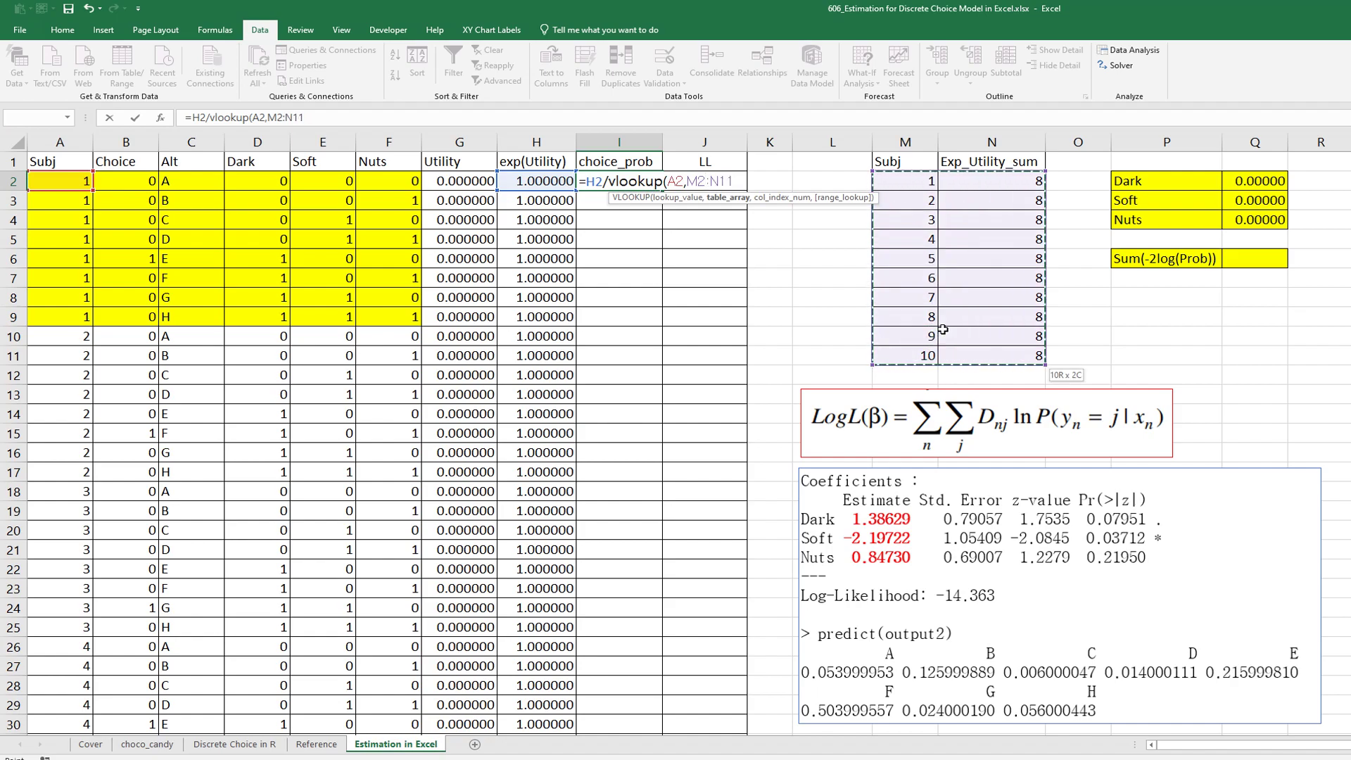
key(F4)
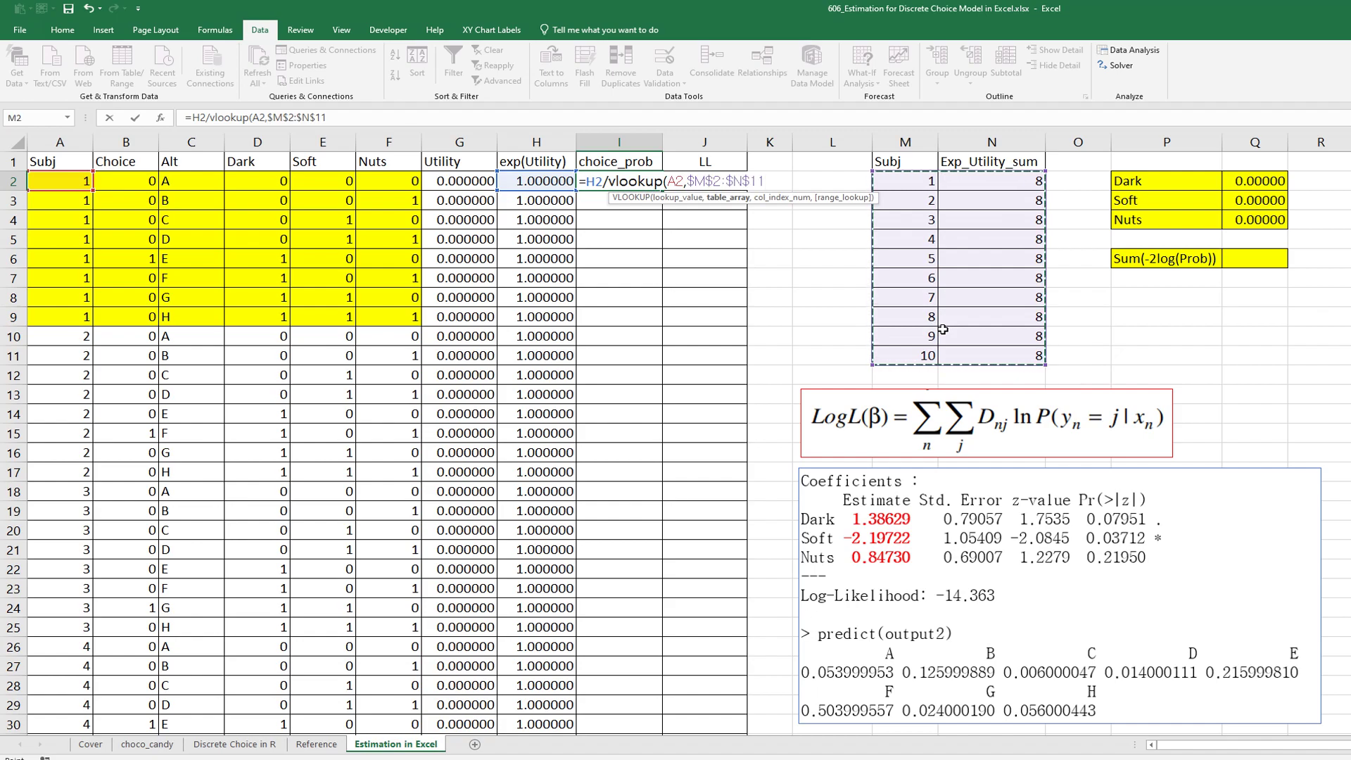
Finish the VLOOKUP with column 2 and FALSE, filling choice_prob down to show 0.125000
text(,2,f)
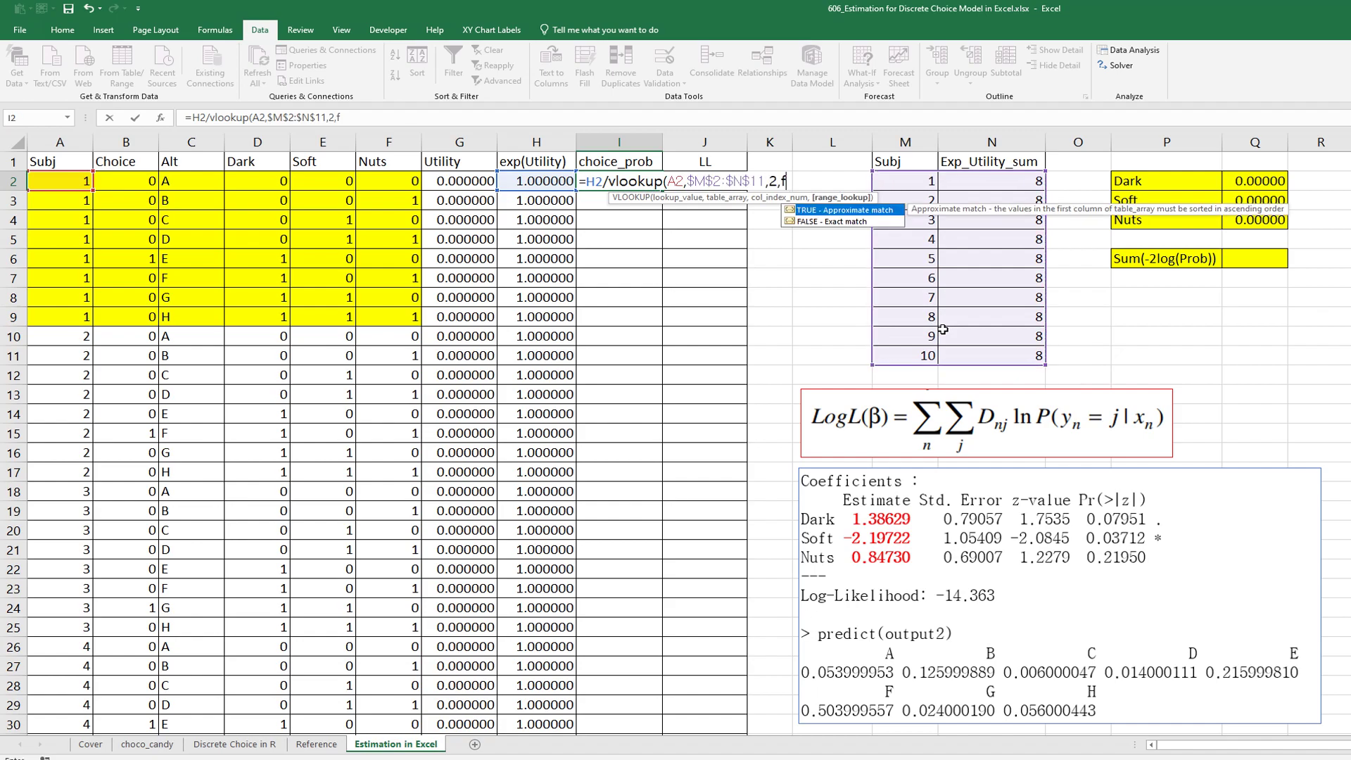
text(alse))
key(ctrl+Return)
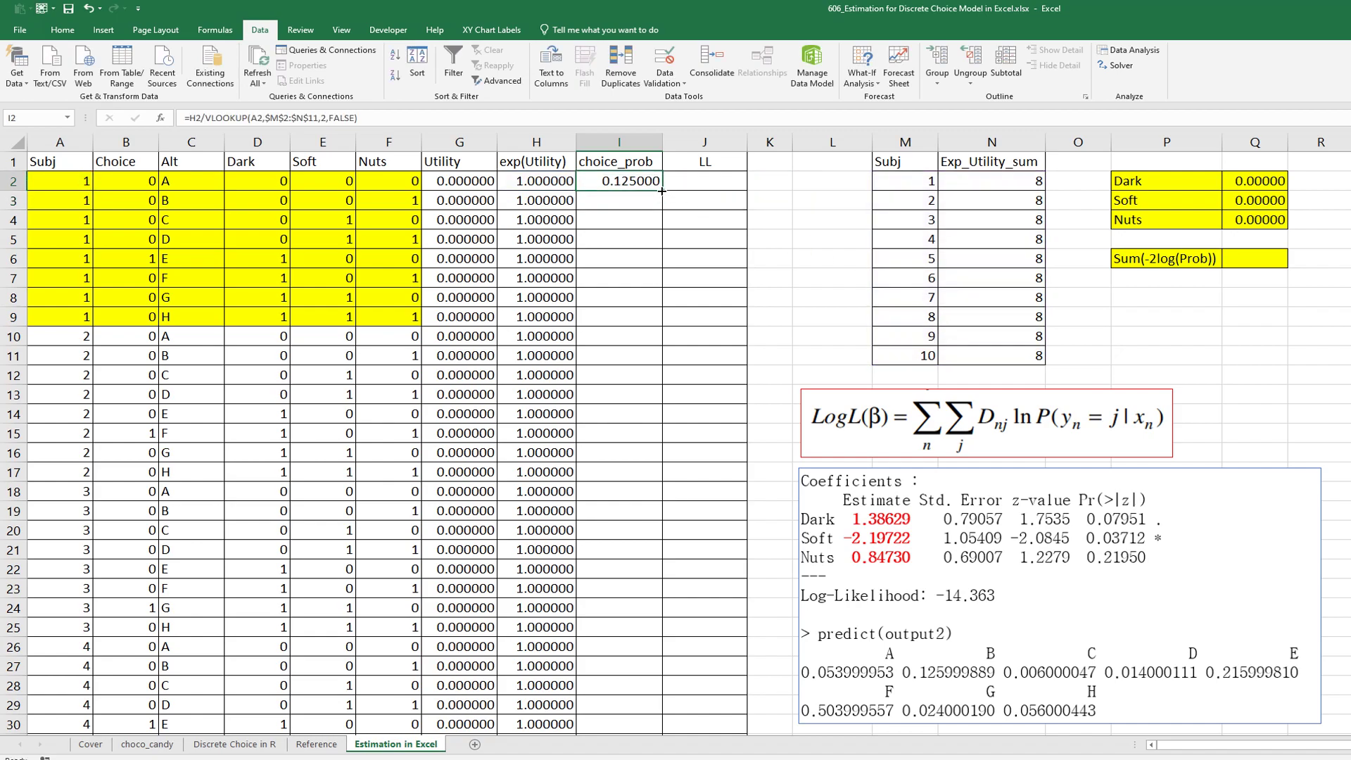
double_click(661, 190)
click(629, 186)
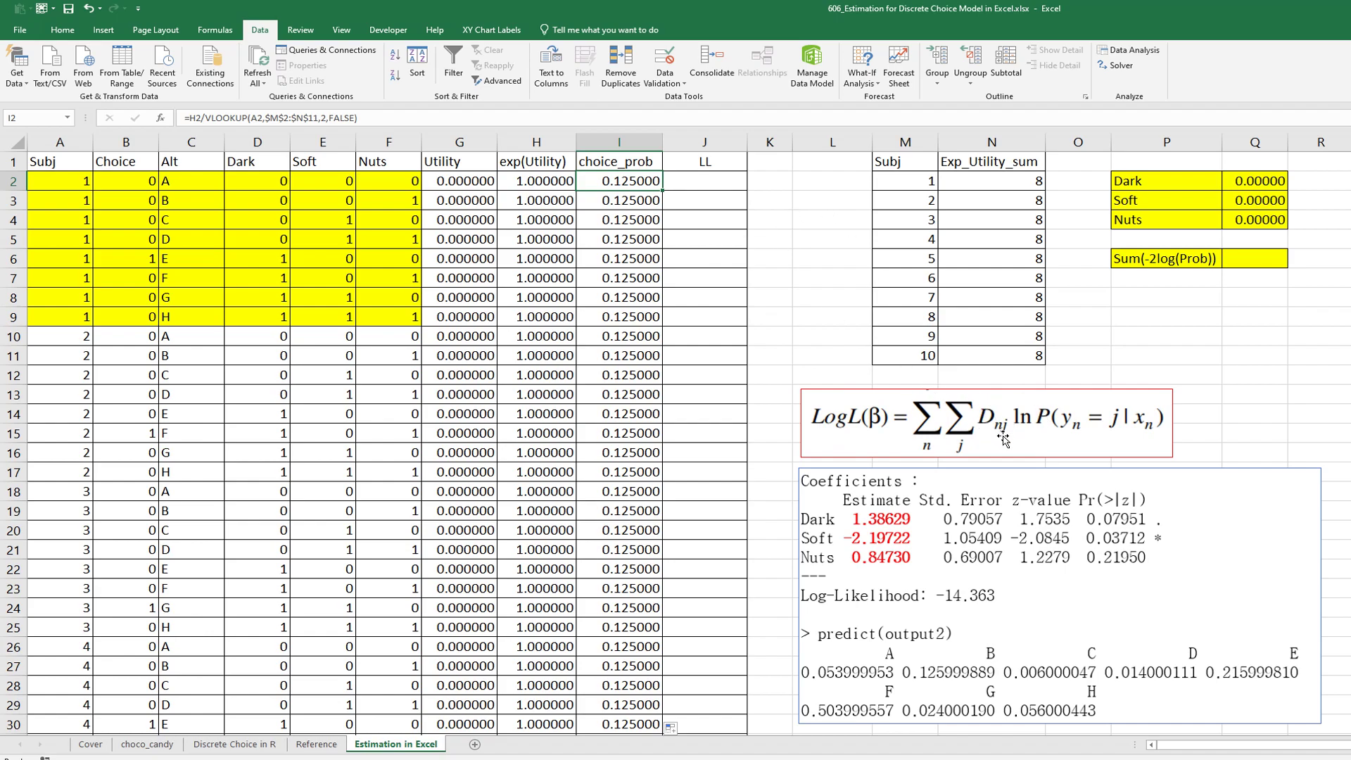
Enter =IF(B2=1,LOG(I2)) in J2 and copy it down the entire LL column
click(703, 183)
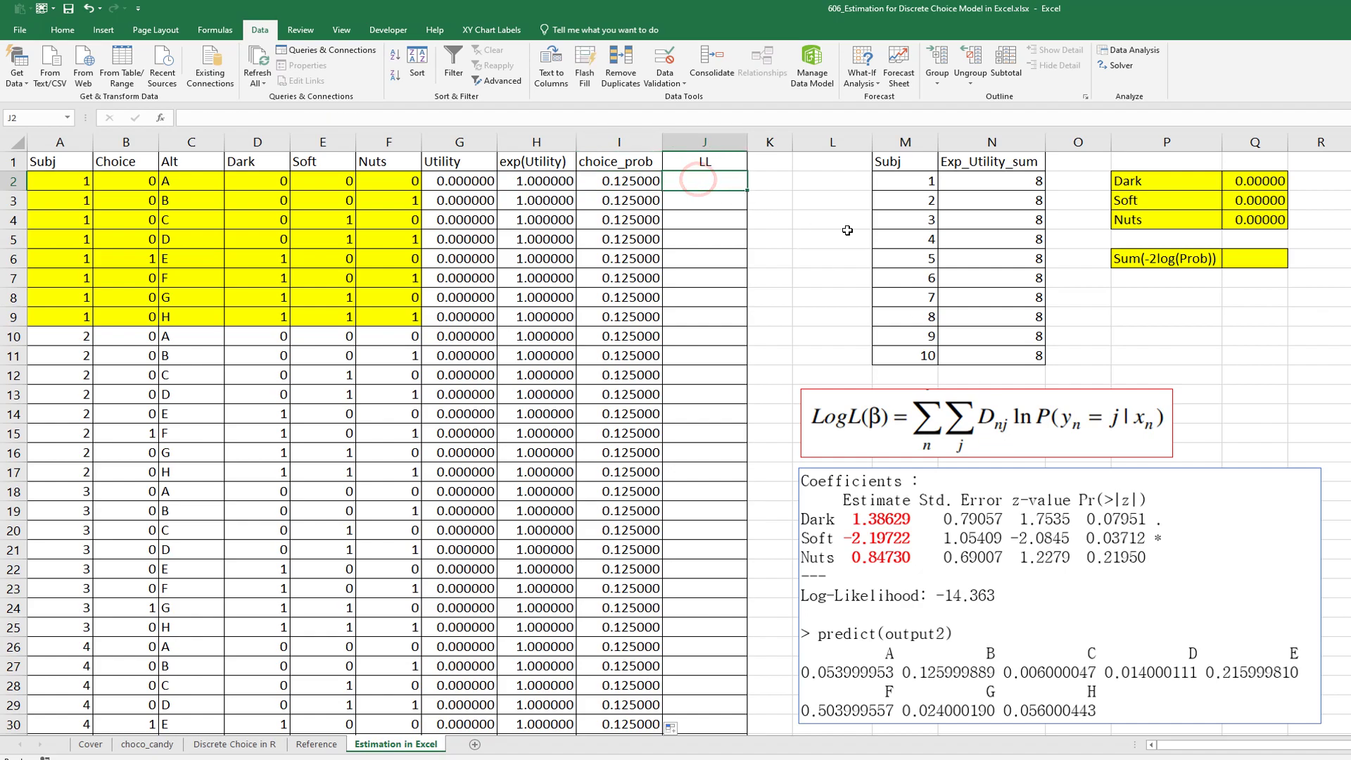
text(=if()
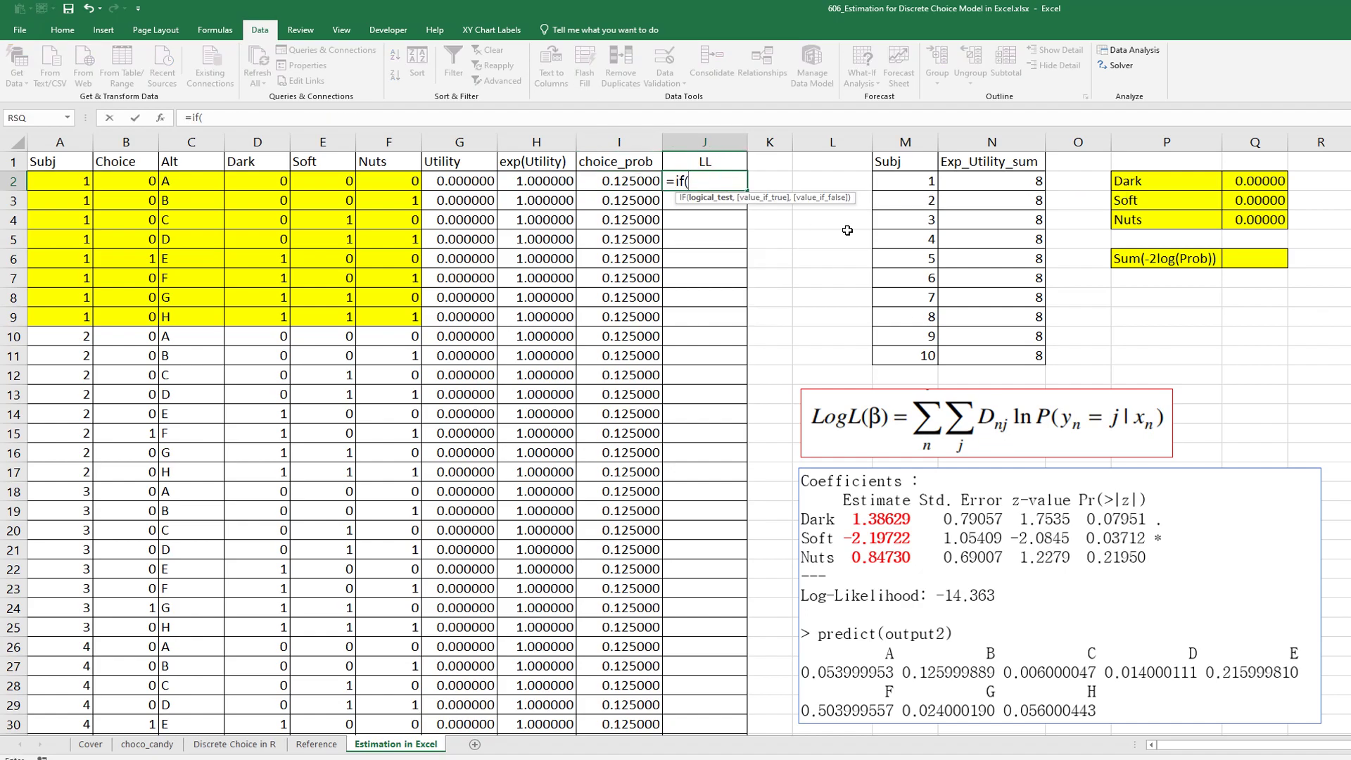
key(Down)
key(Left)
key(Left)
key(Left)
key(Left)
key(Left)
key(Left)
key(Left)
key(Left)
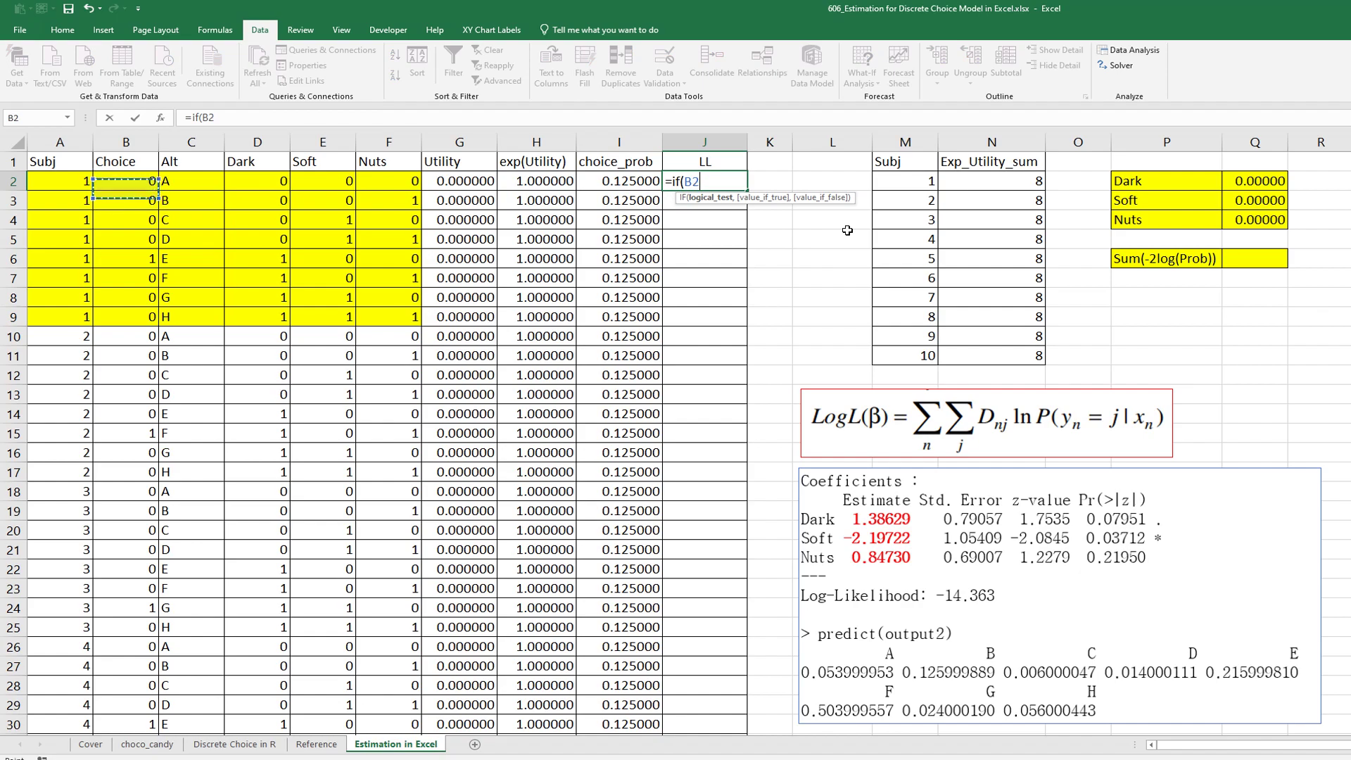
key(Up)
text(=)
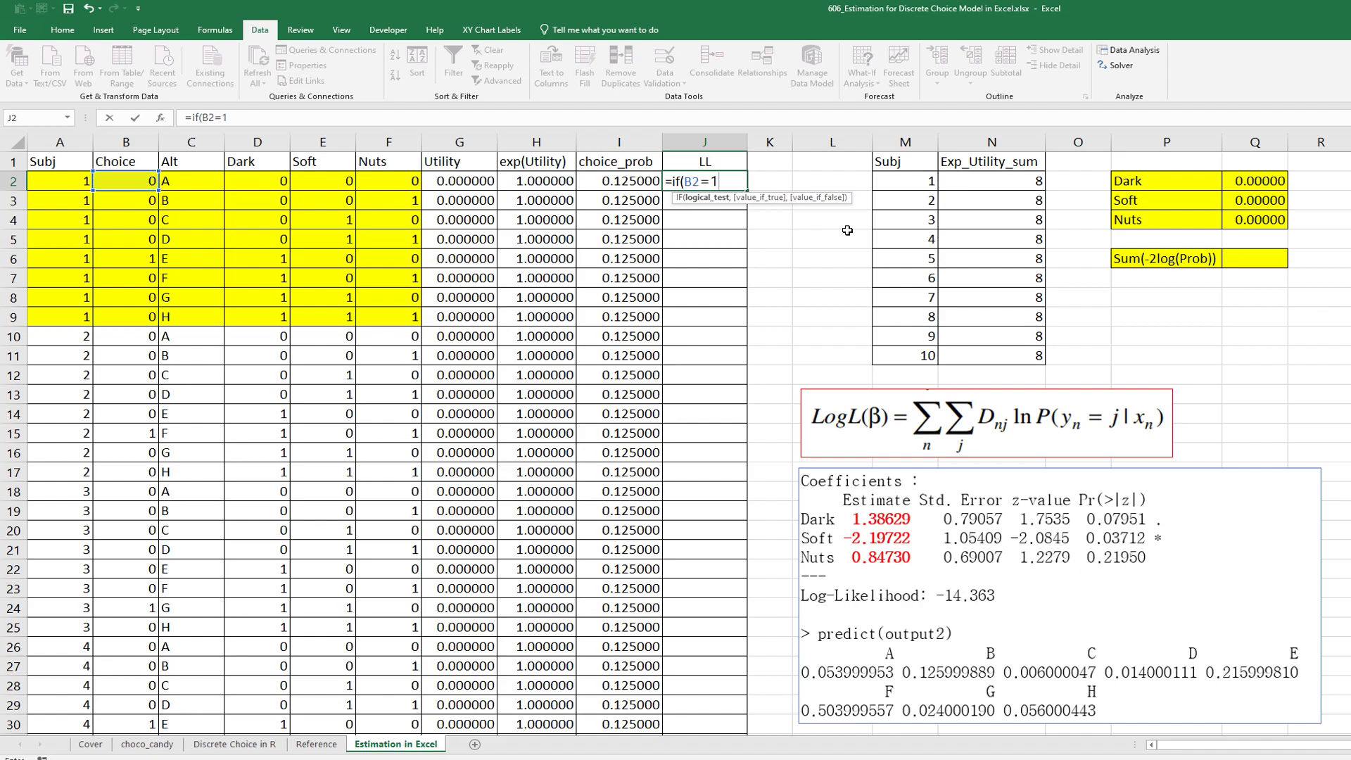
text(1,lo)
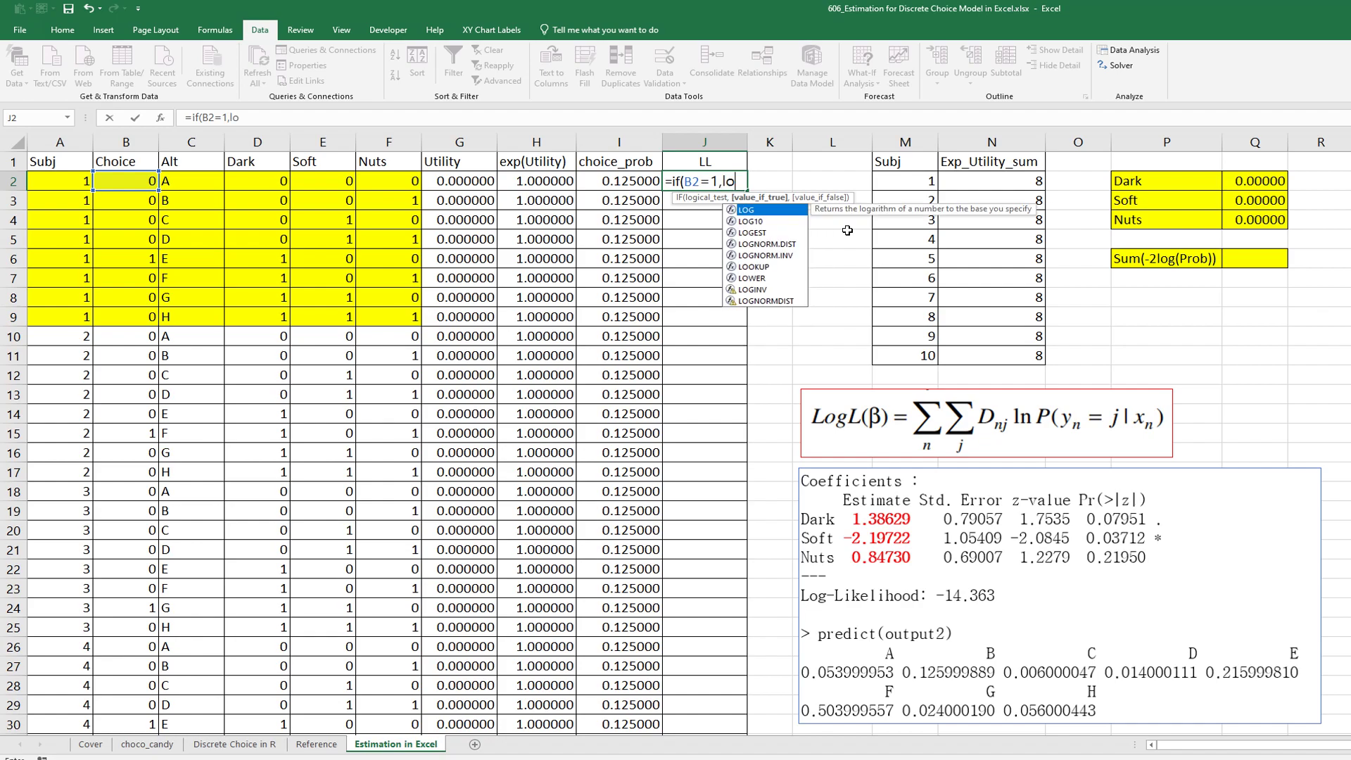
text(g()
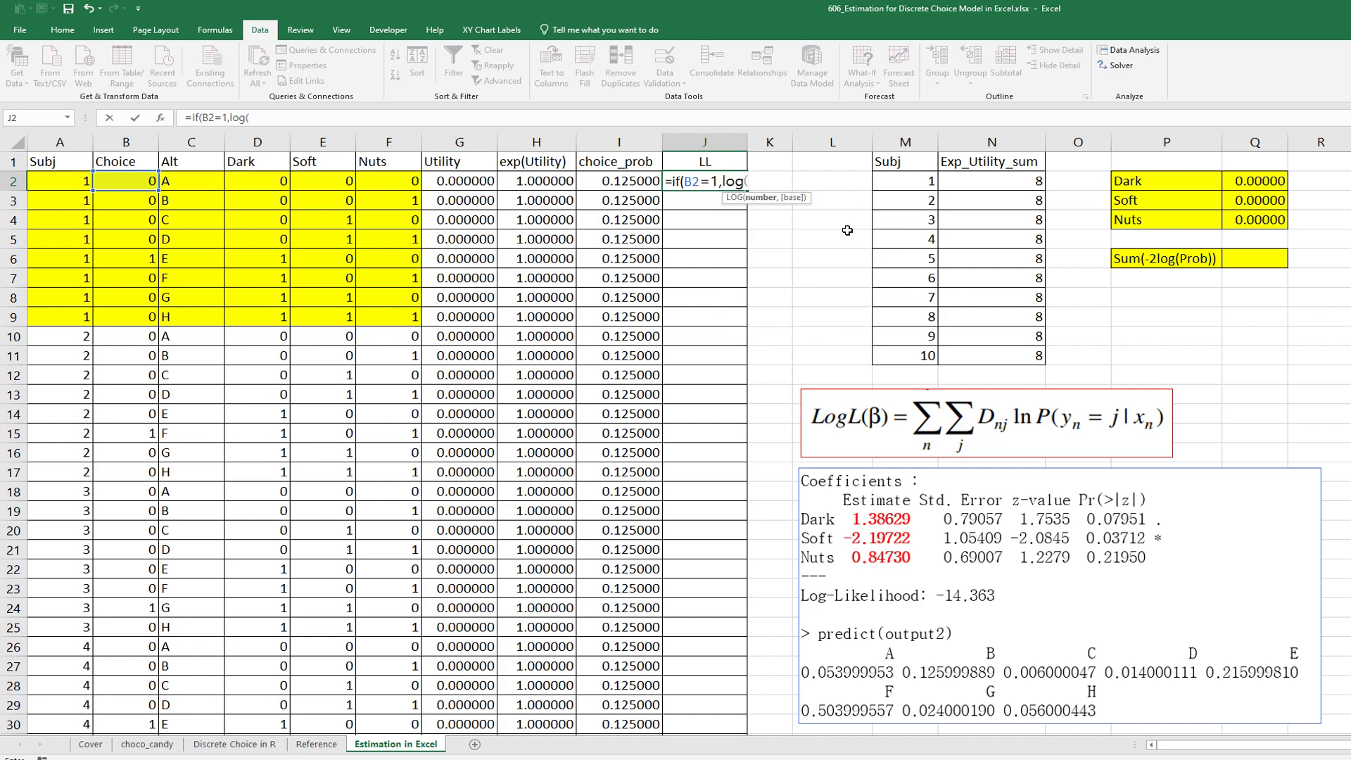
key(Left)
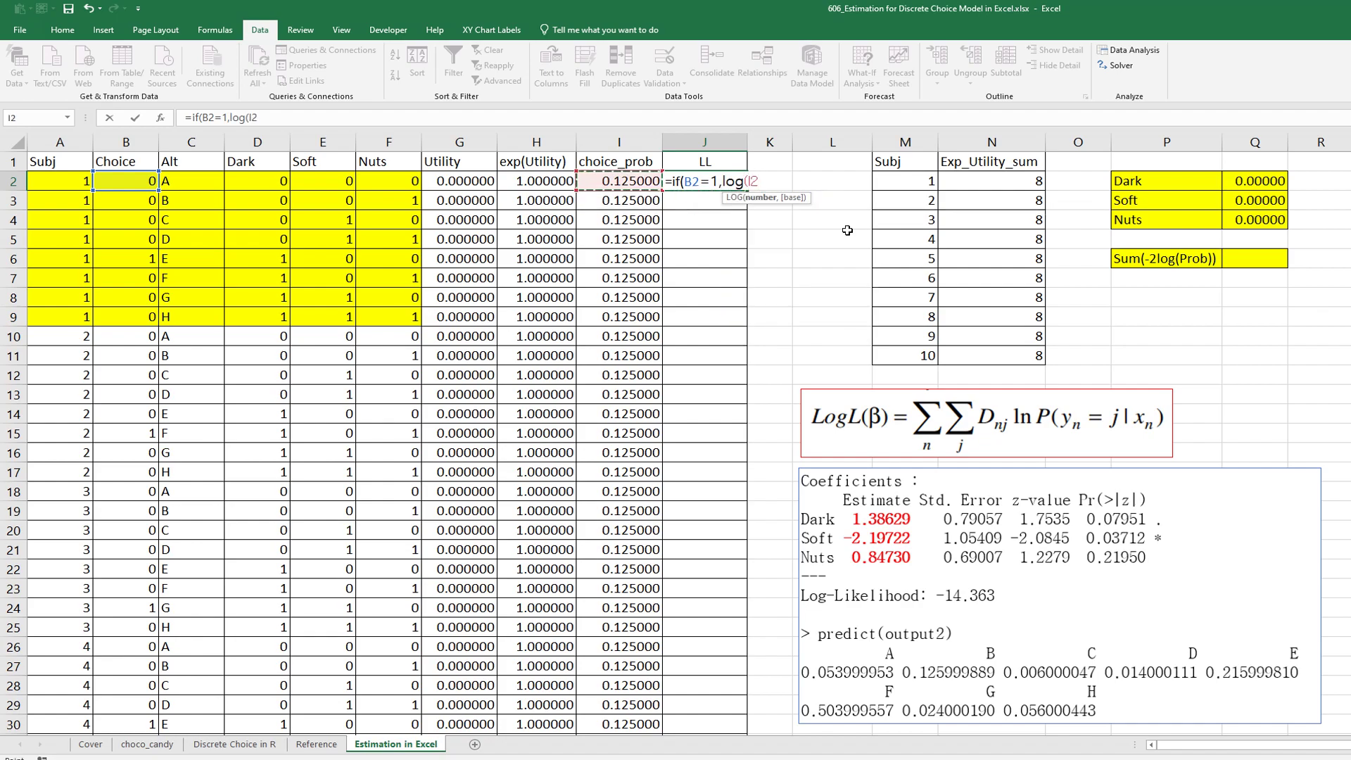
text())
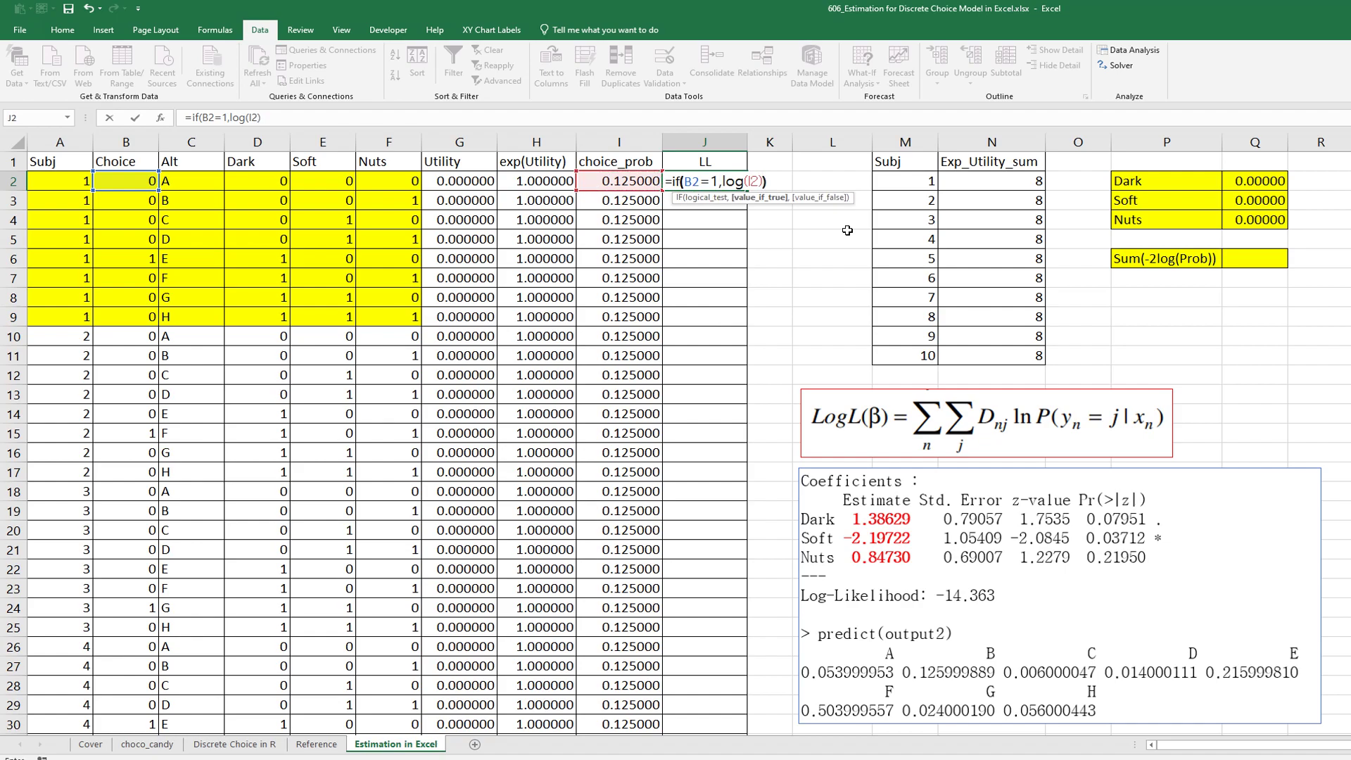
key(Return)
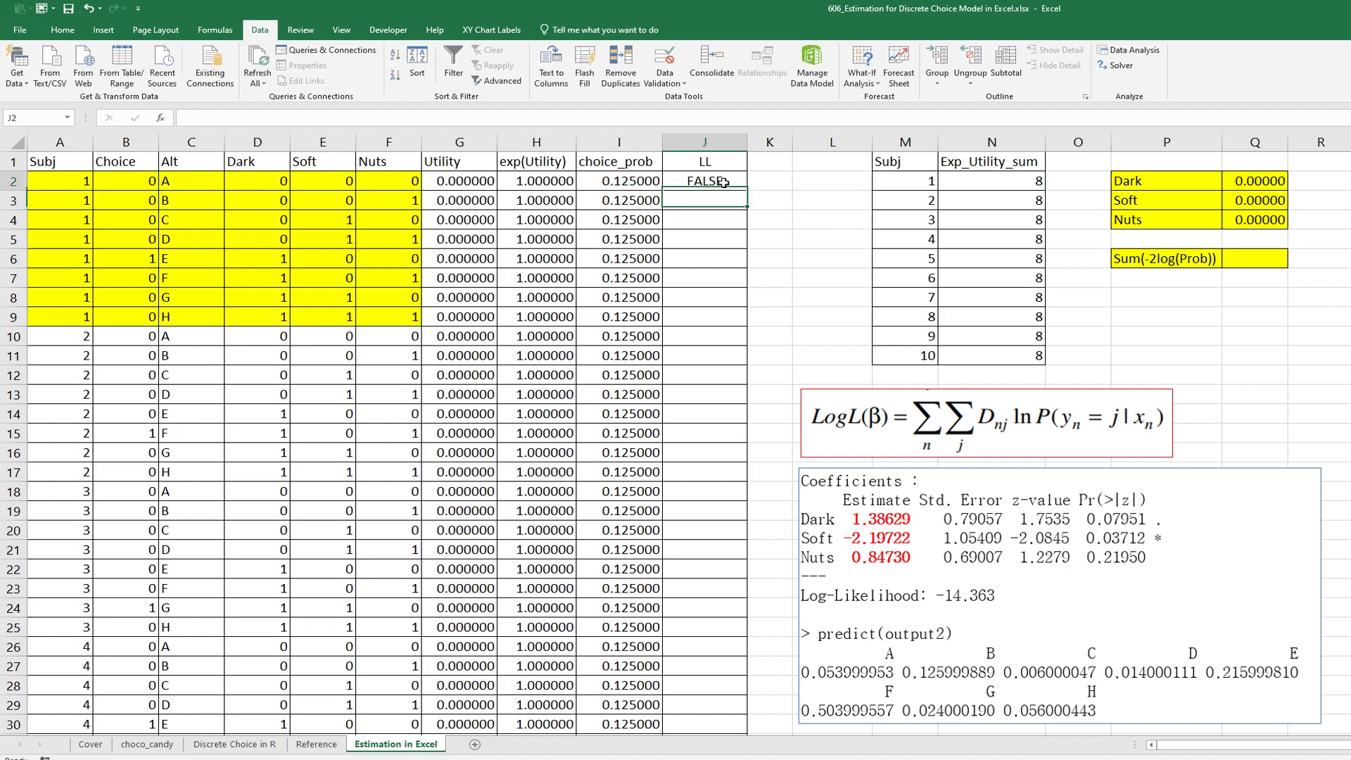
click(724, 182)
double_click(747, 191)
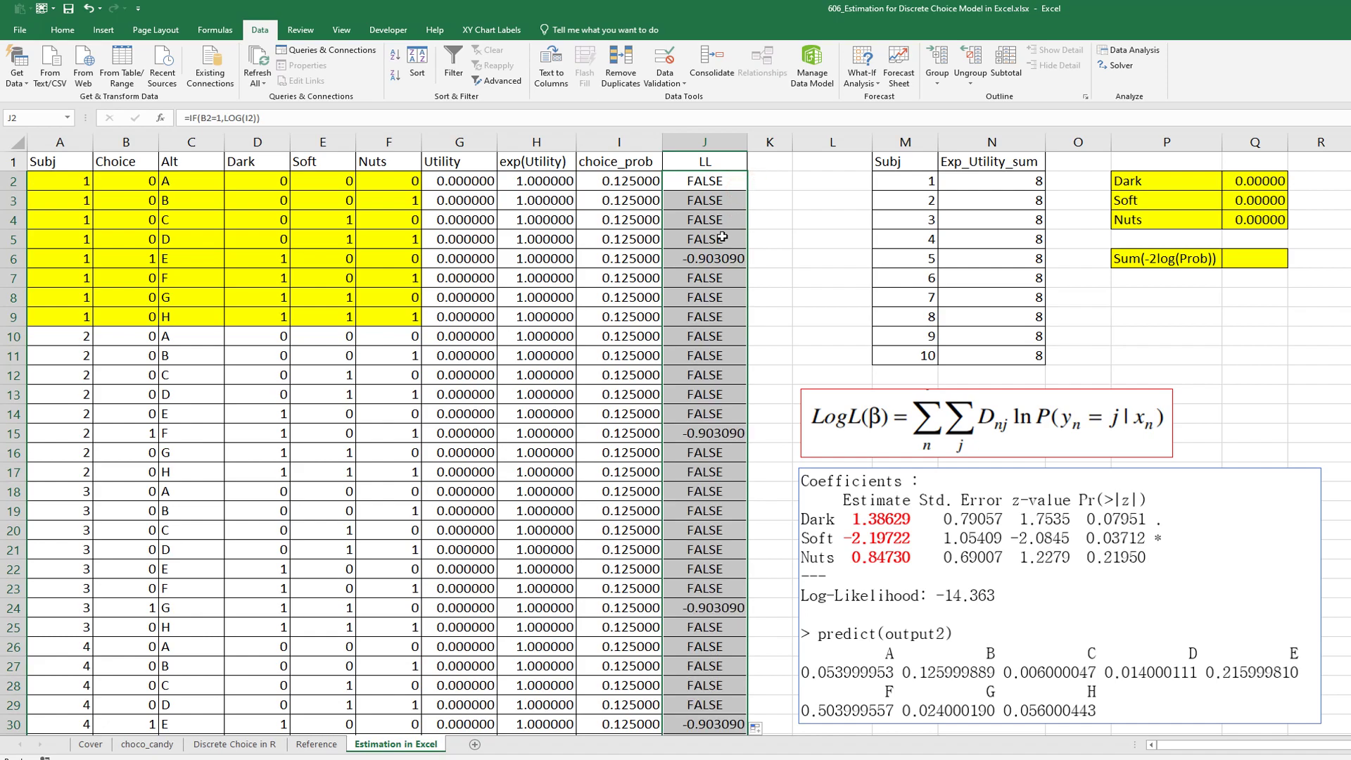
Give LL cells J6 and J15 a yellow fill and check row 6's values
click(710, 261)
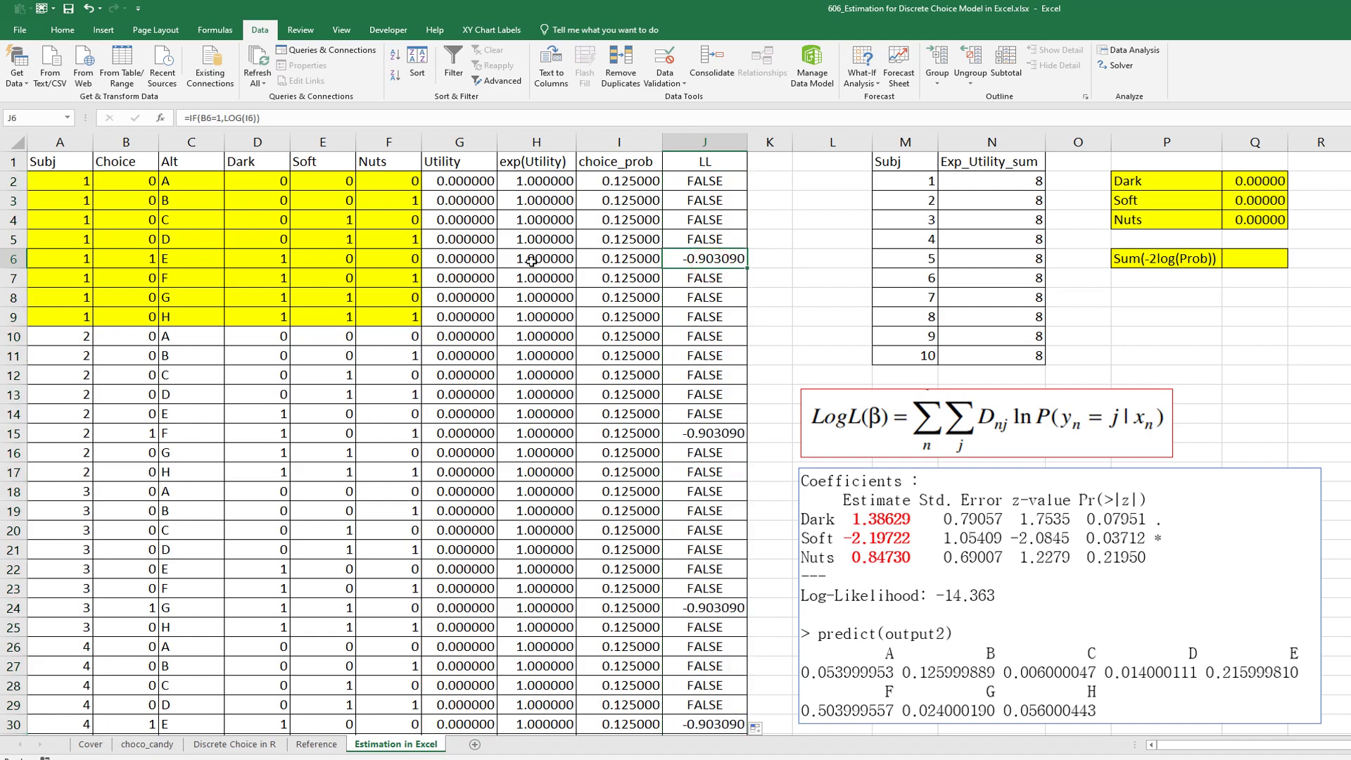
click(62, 30)
click(213, 76)
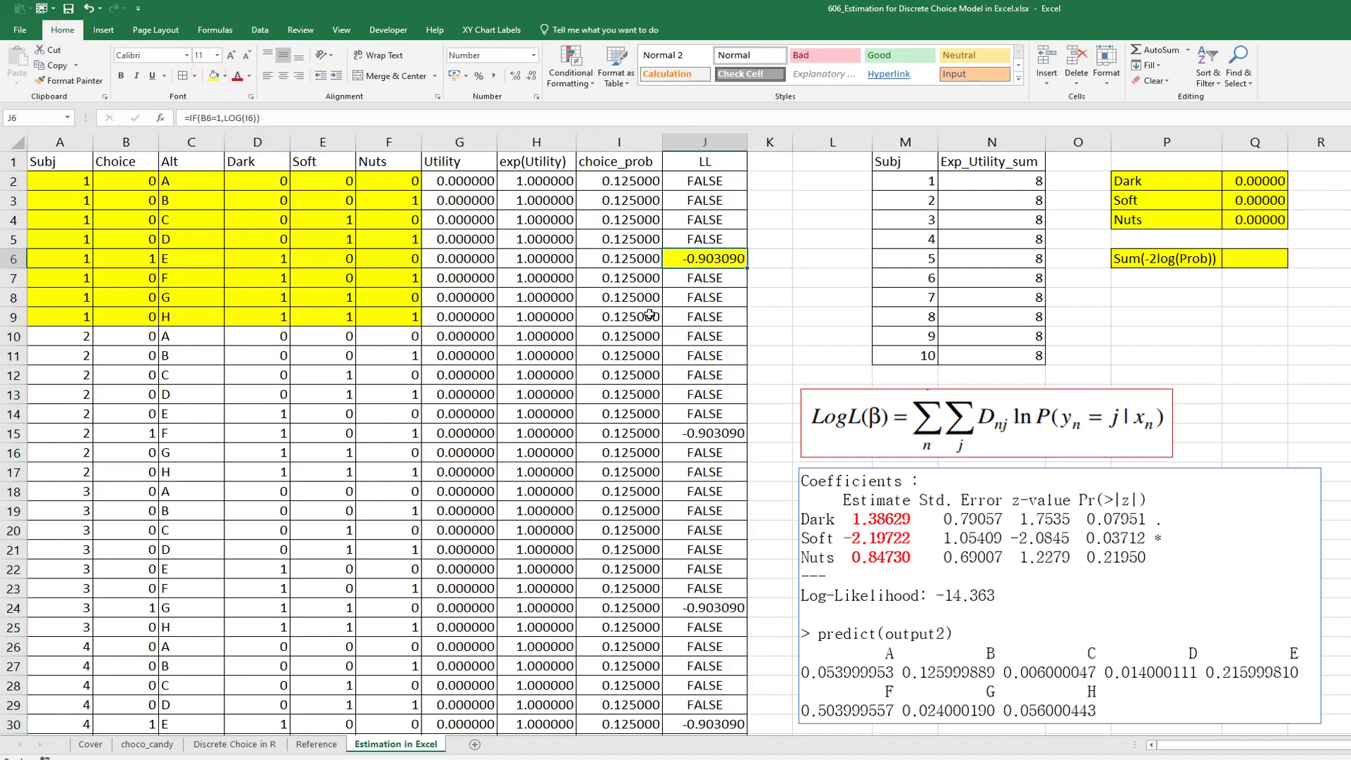
click(707, 428)
click(213, 75)
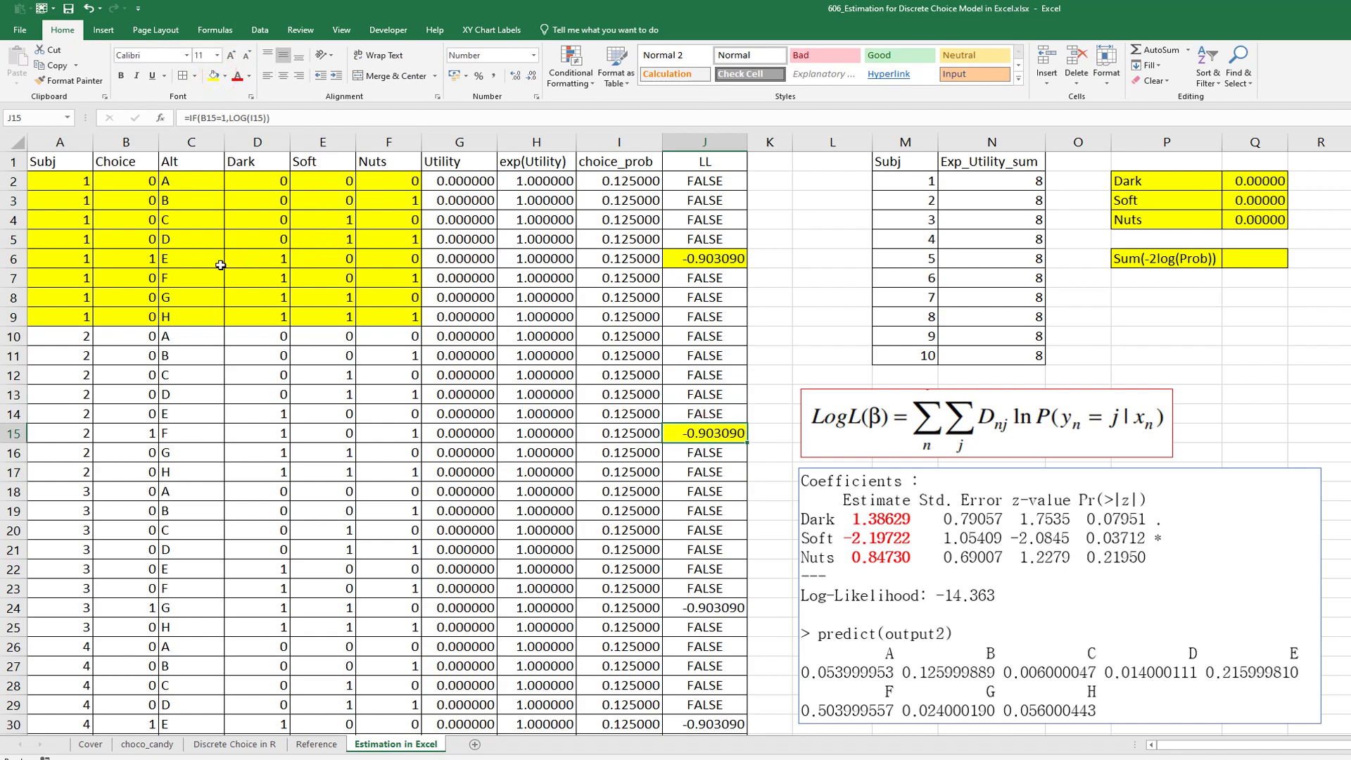
click(136, 262)
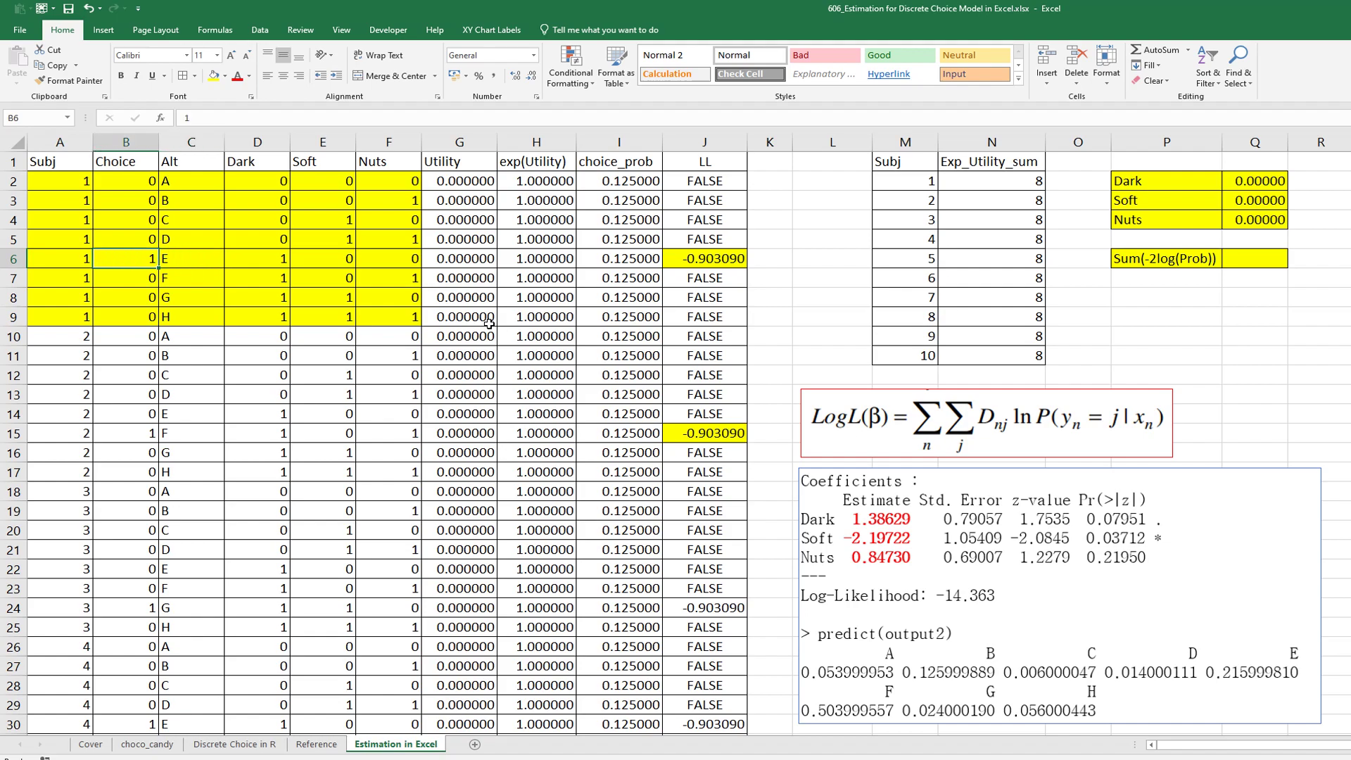
key(Right)
key(Right)
key(Right)
key(Right)
key(Right)
key(Right)
key(Right)
key(Right)
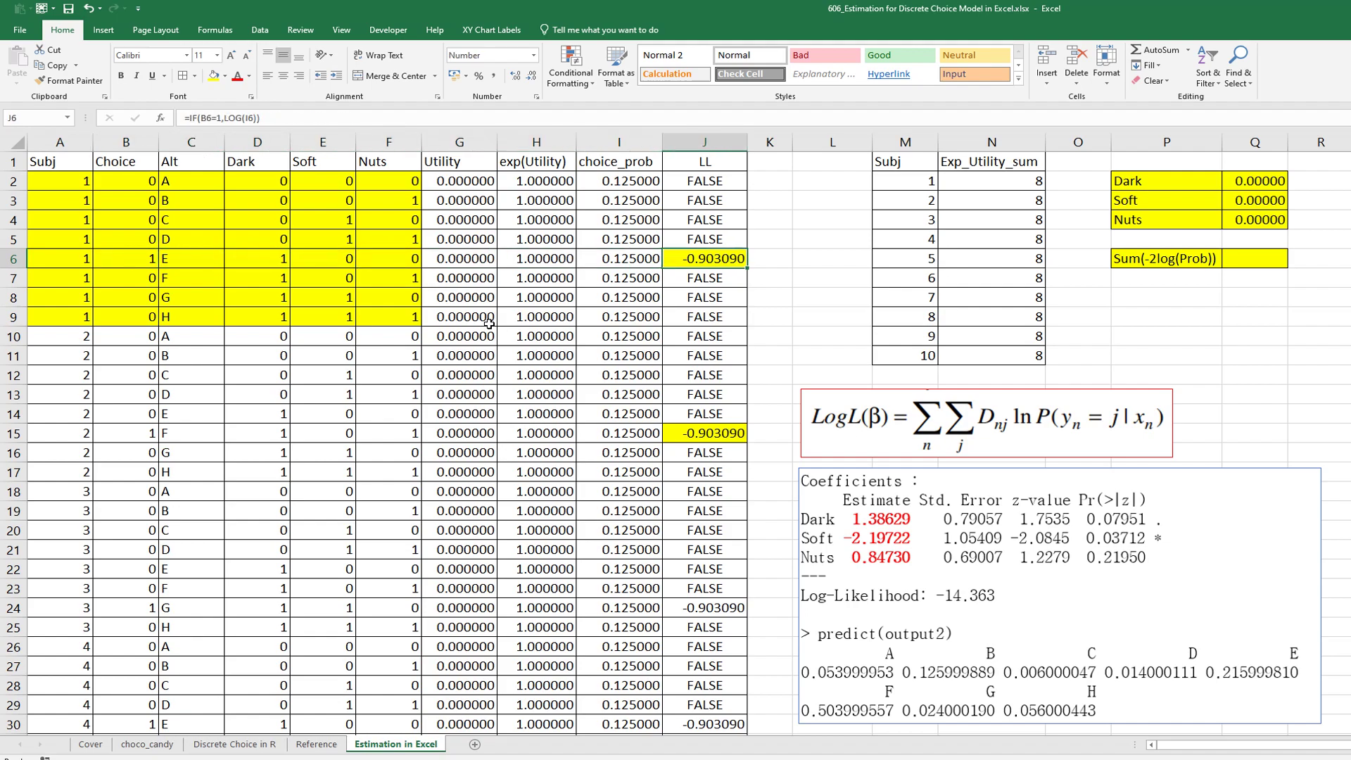
key(Down)
key(Down)
key(Down)
key(Down)
key(Down)
key(Down)
key(Down)
key(Down)
key(Down)
key(Down)
key(Down)
key(Down)
key(Down)
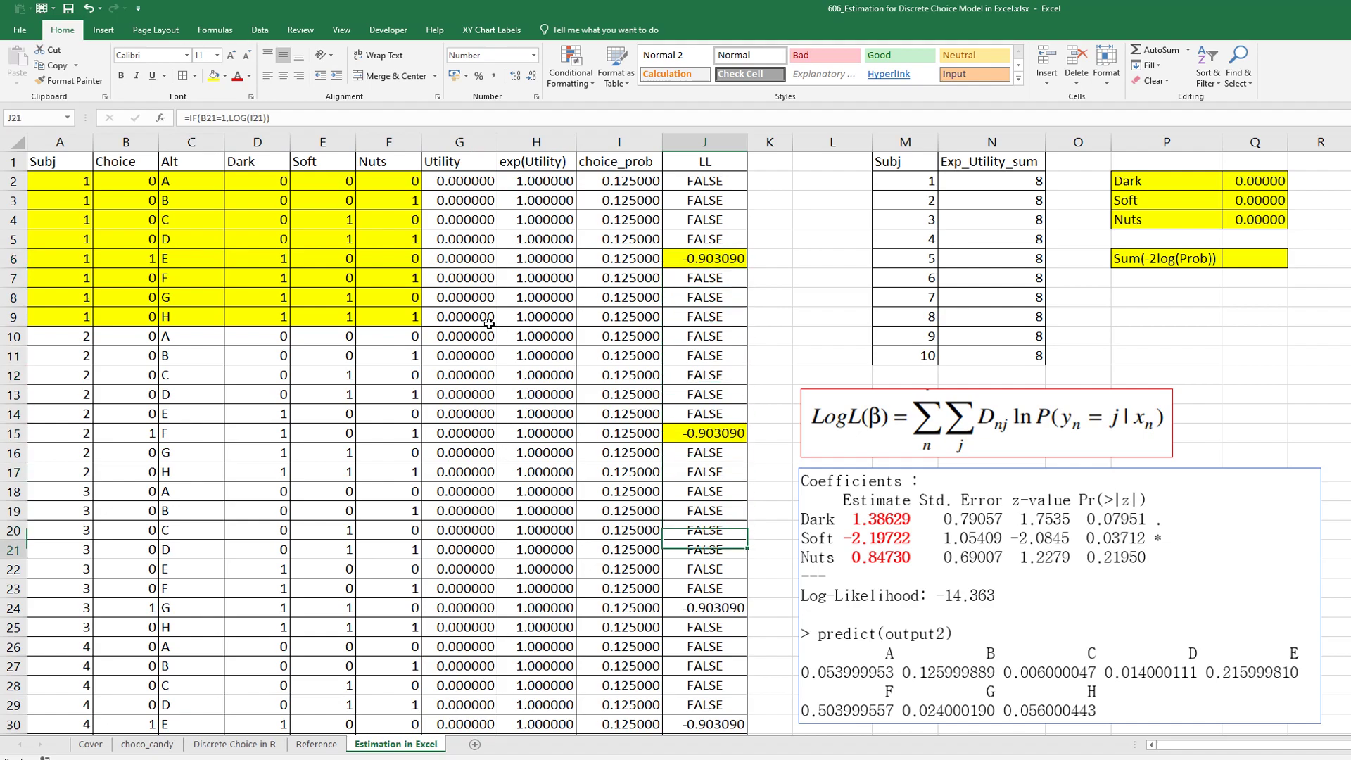
Enter =-2*SUM(J2:J81) in Q6, giving 18.062 at the zero coefficients
key(Up)
key(Up)
key(Up)
key(Up)
key(Up)
key(Up)
key(Up)
key(Up)
key(Up)
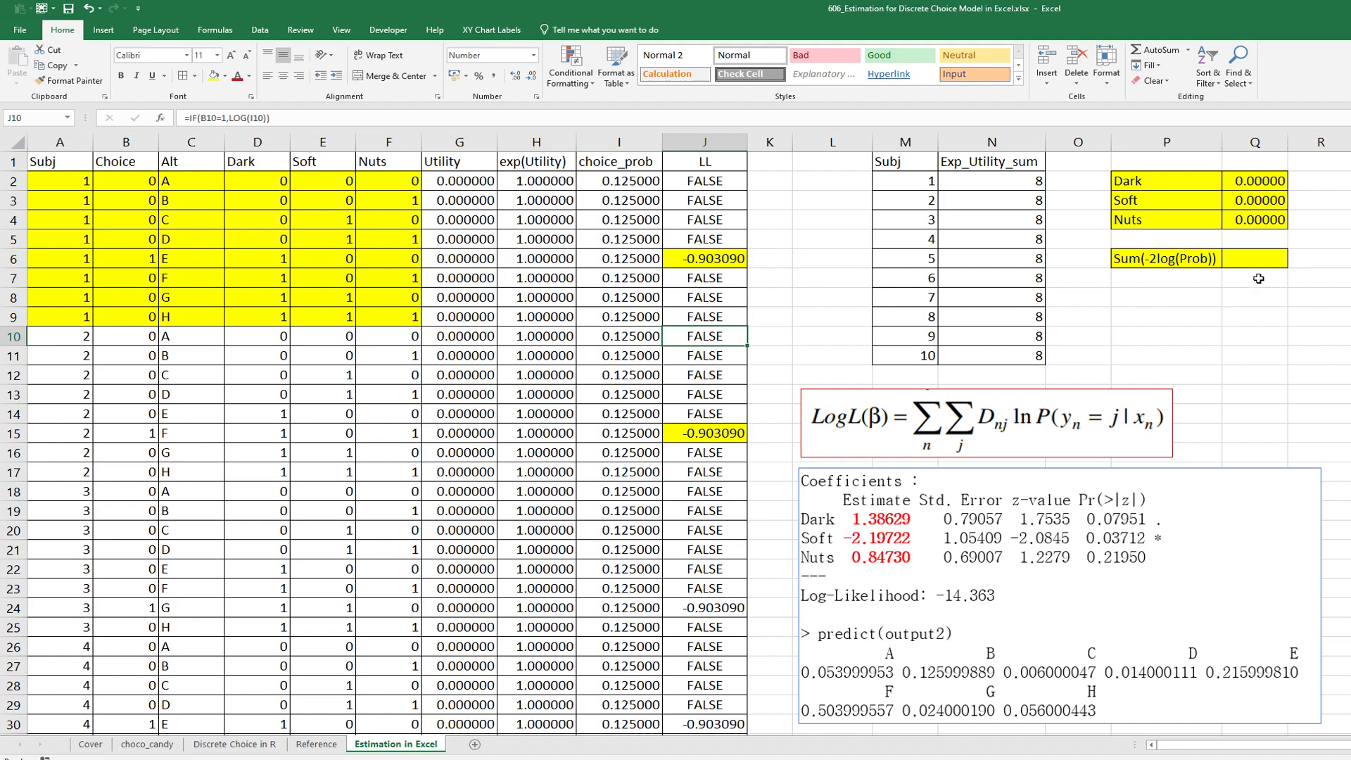
click(1249, 258)
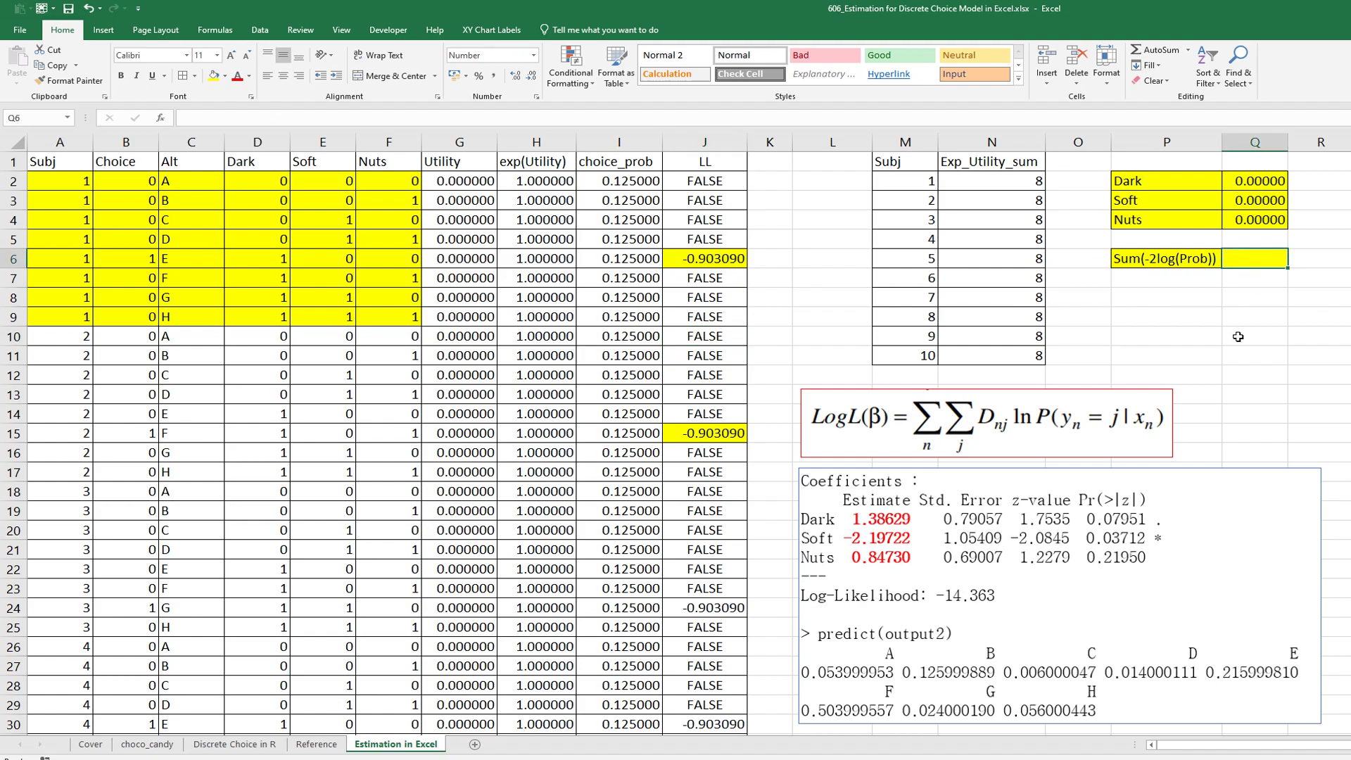
text(=)
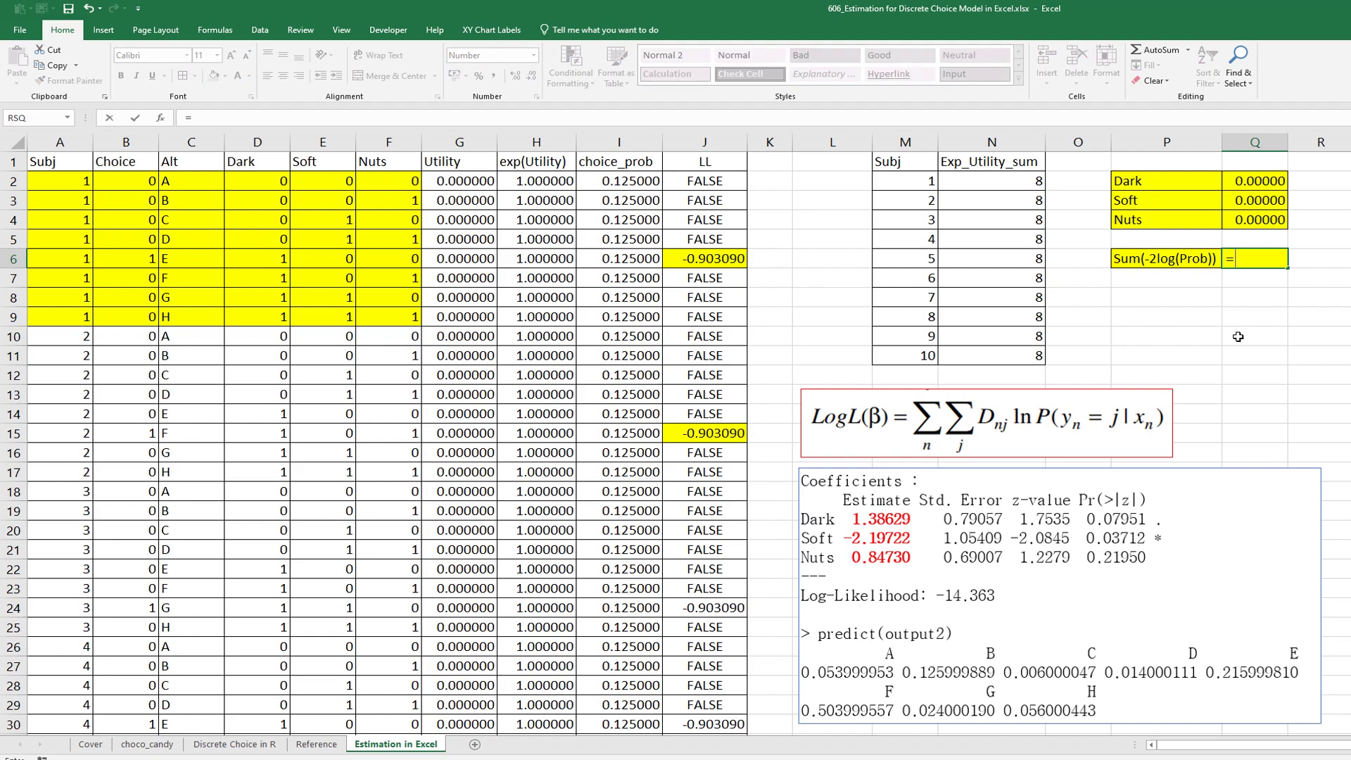
text(-2*sum()
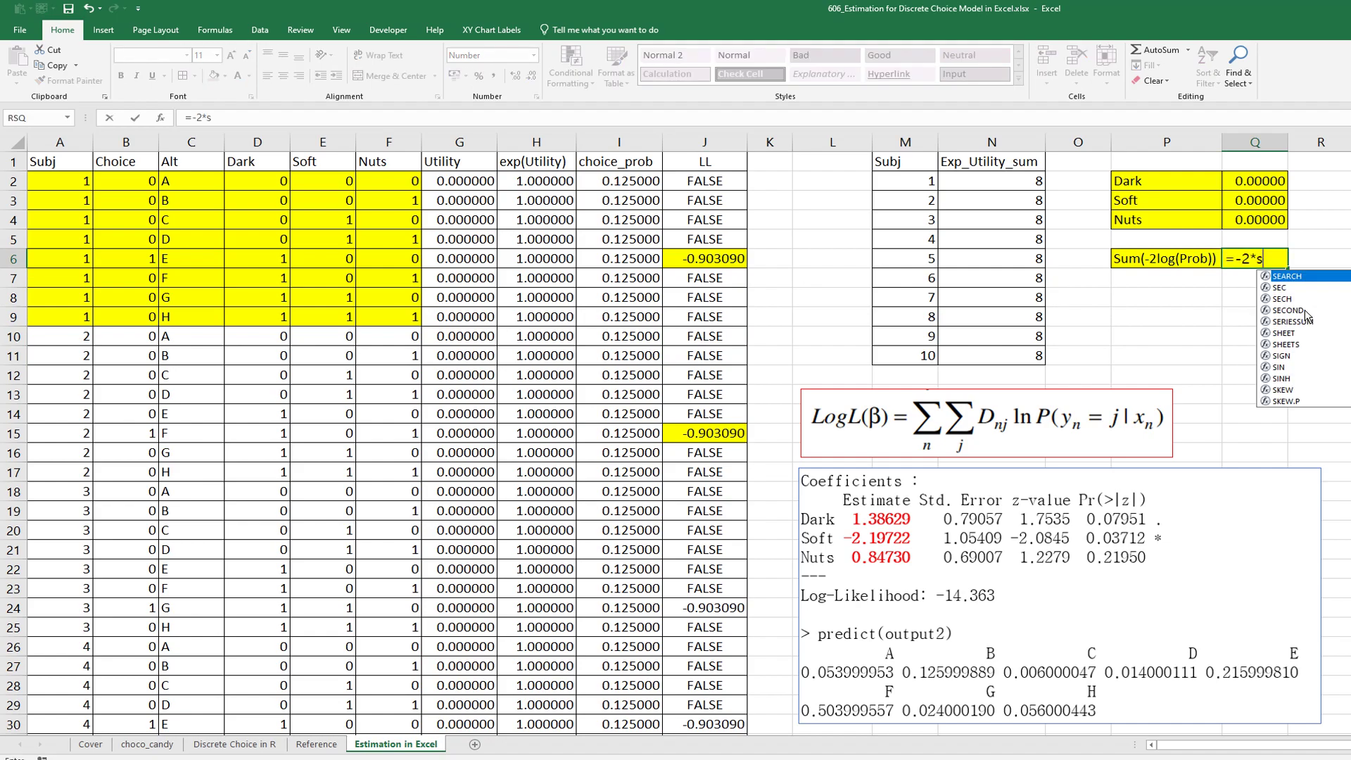
key(Down)
key(Left)
key(Left)
key(Left)
key(Left)
key(Left)
key(Left)
key(Left)
key(Left)
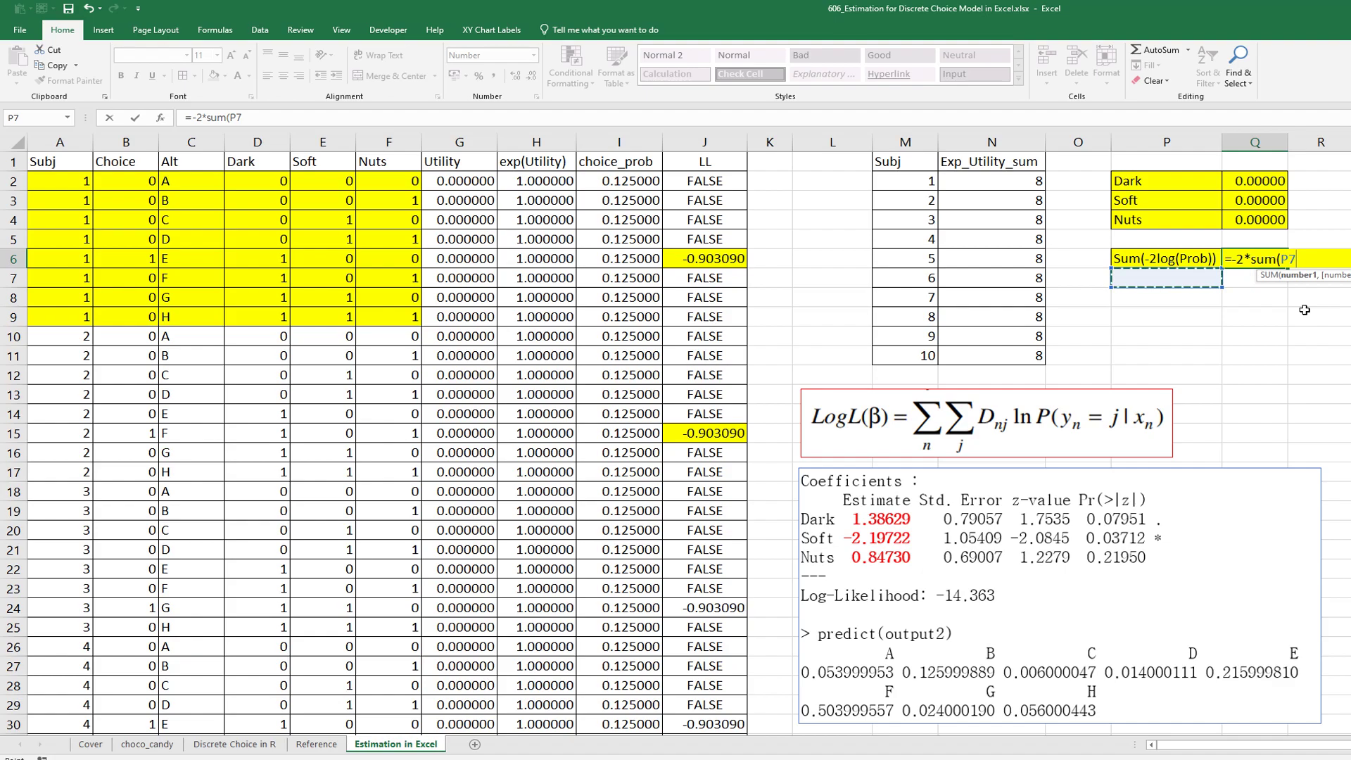
key(Up)
key(Up)
key(Up)
key(Up)
key(Up)
key(Right)
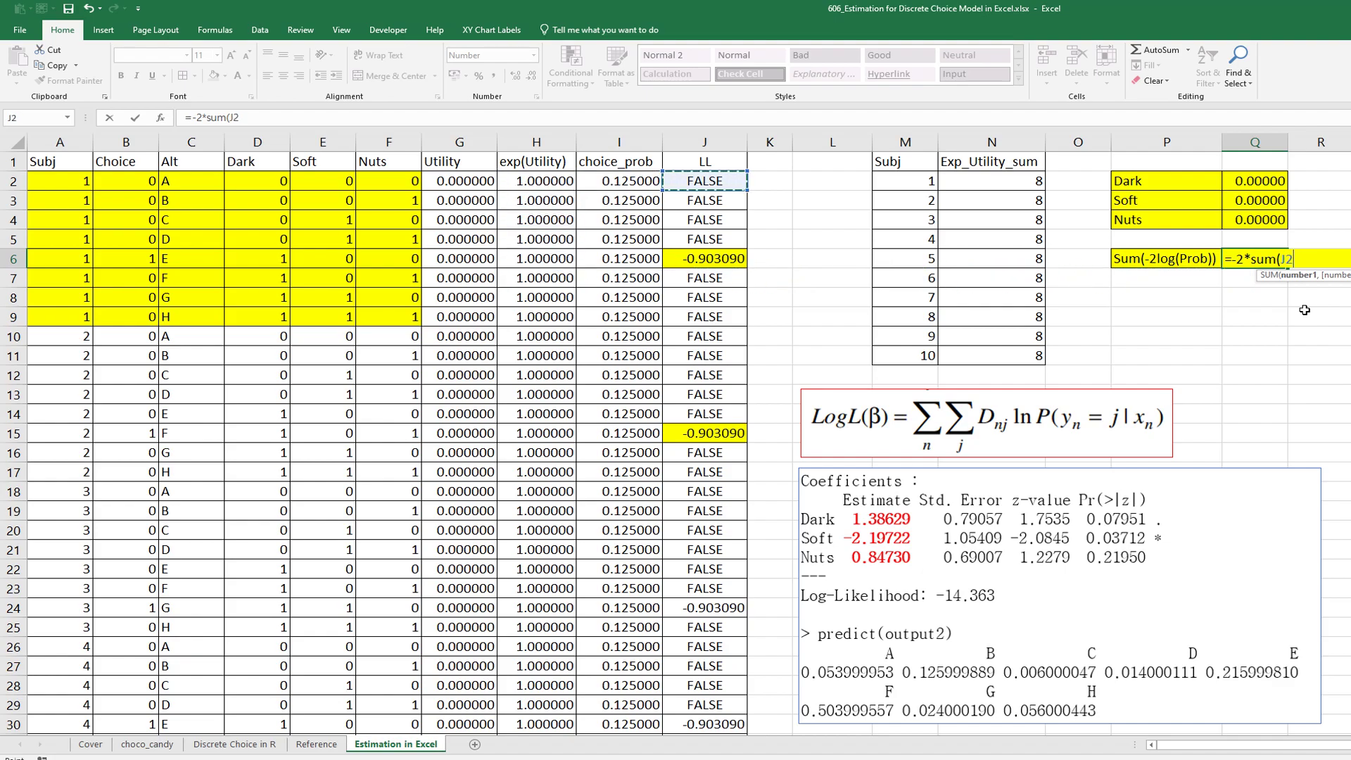
key(ctrl+shift+Down)
key(Return)
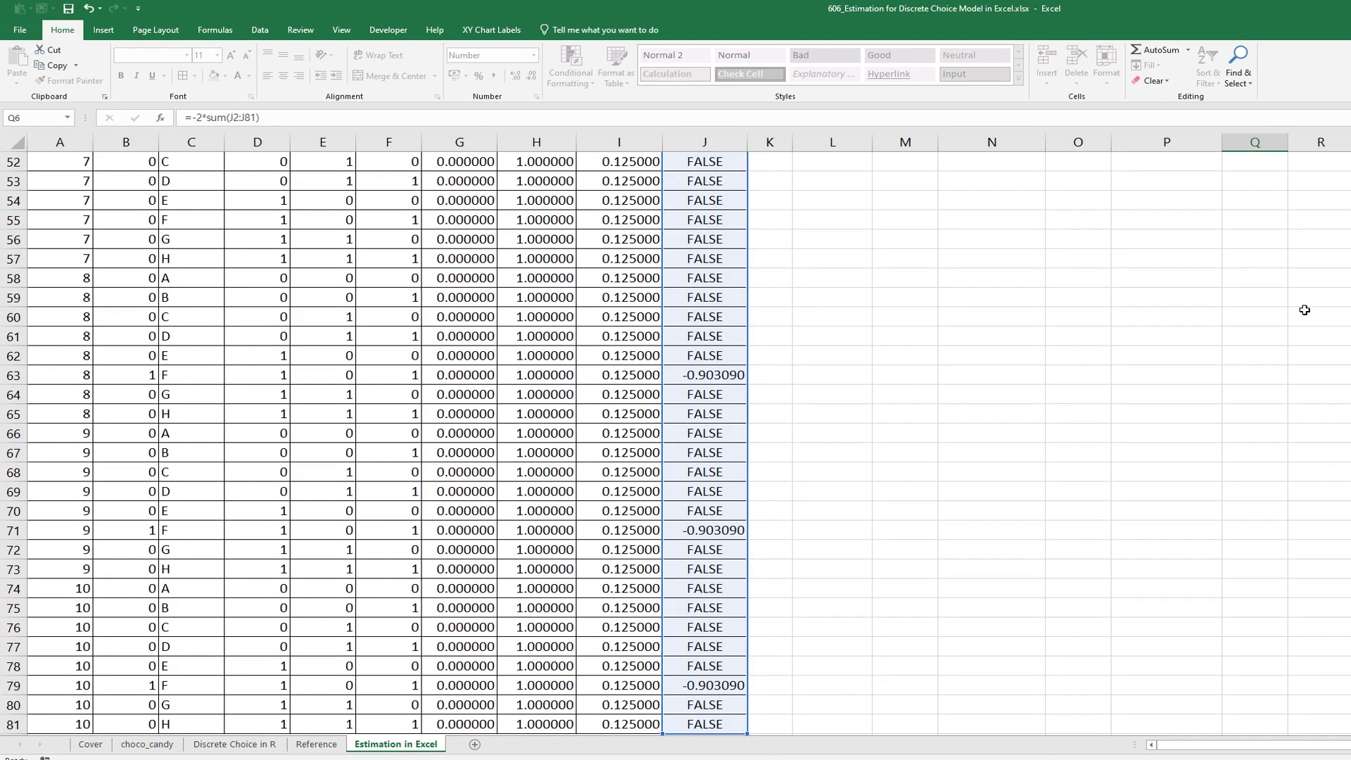
key(Up)
key(Up)
key(Up)
key(Up)
key(Up)
key(Up)
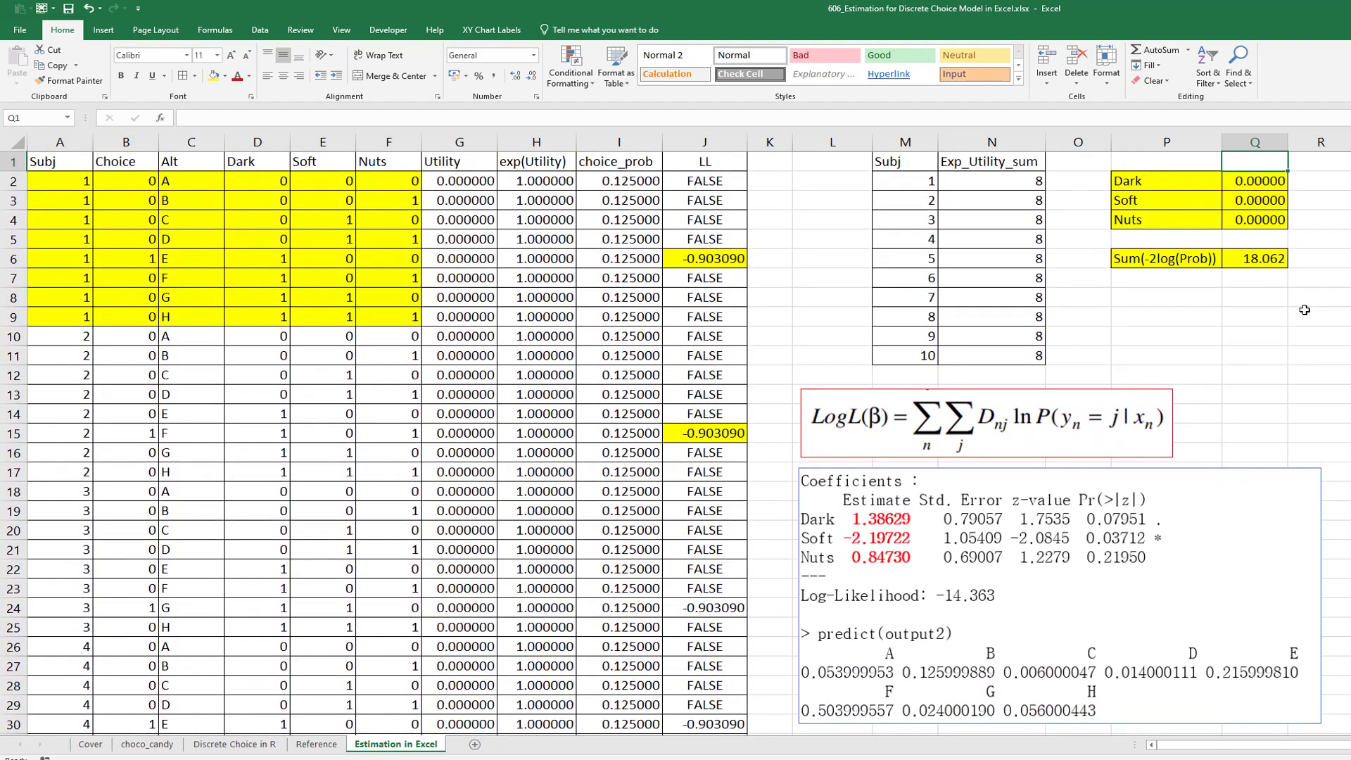
click(1172, 299)
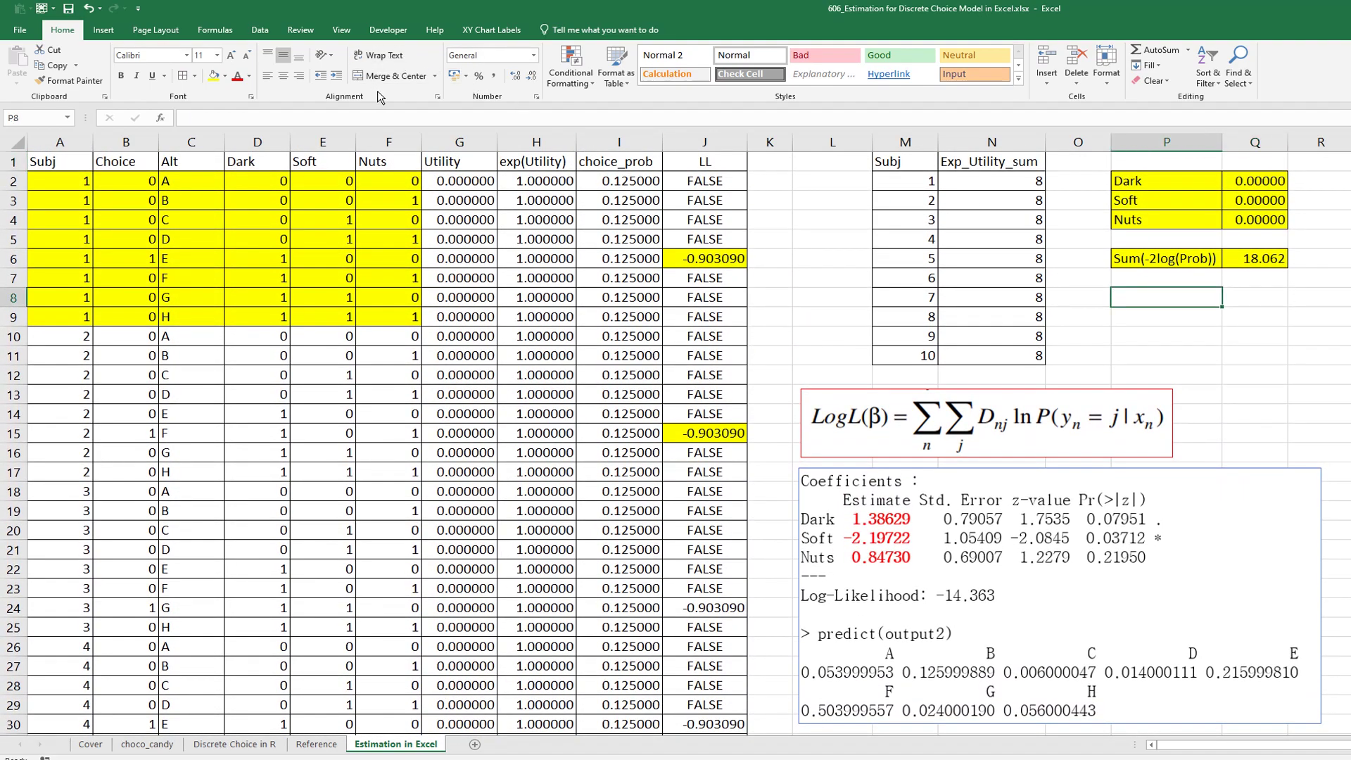
Run Solver (GRG Nonlinear) minimizing $Q$6 by changing $Q$2:$Q$4, reducing it to 12.476
click(259, 29)
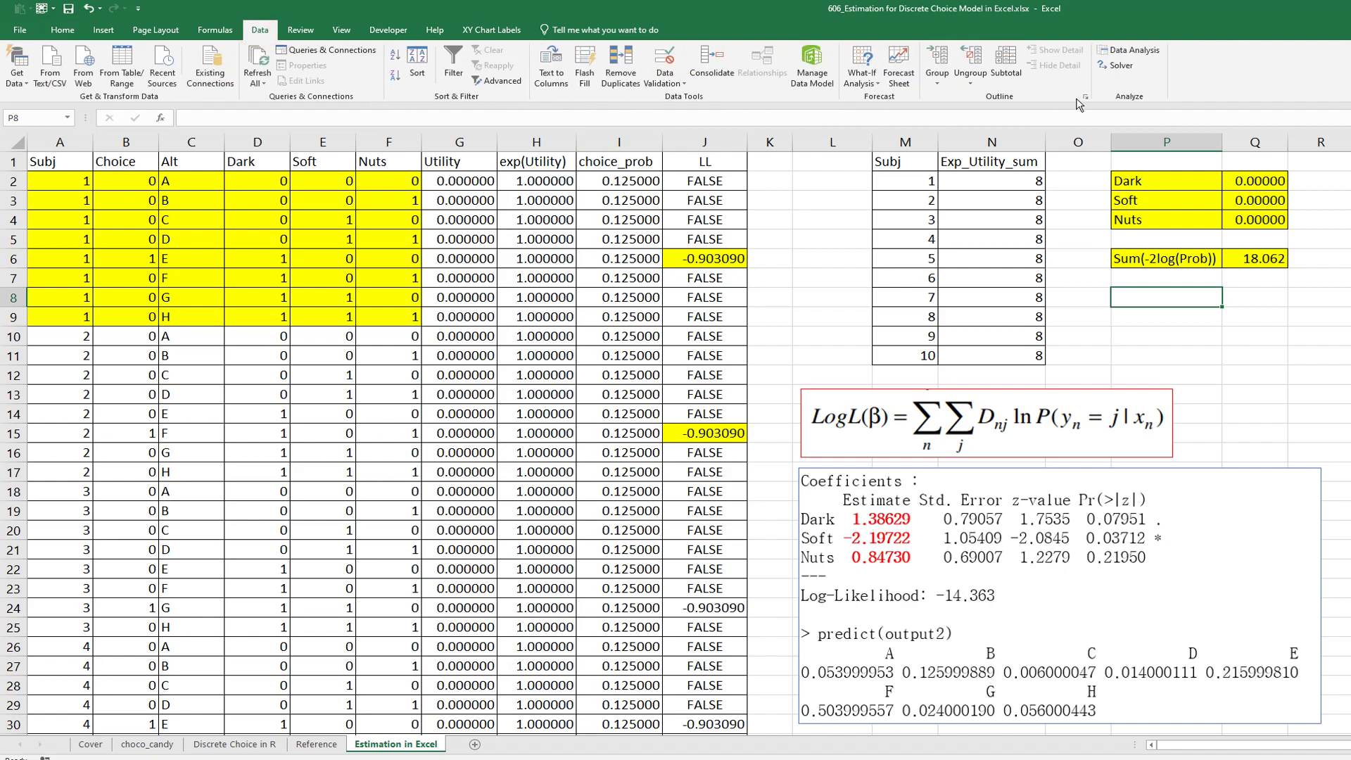
click(1115, 65)
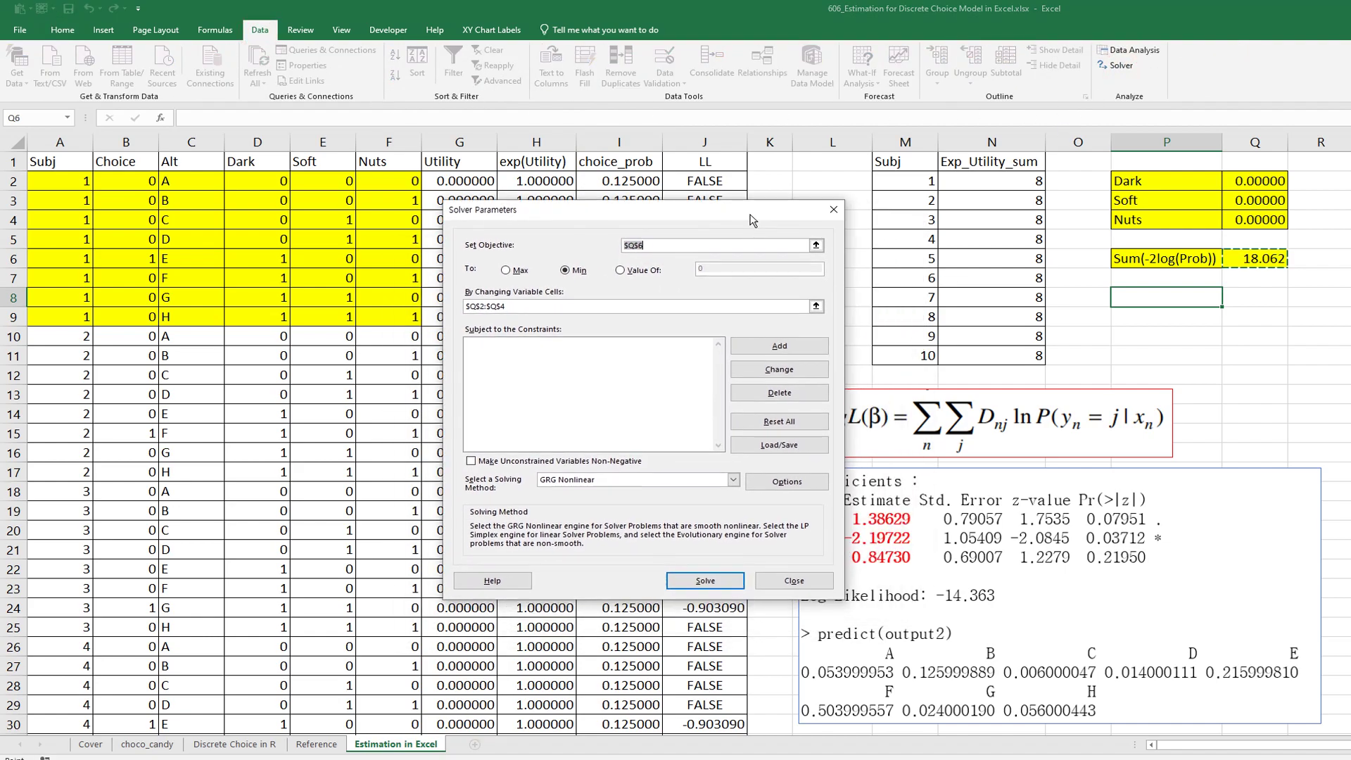
drag(751, 215, 744, 203)
click(809, 228)
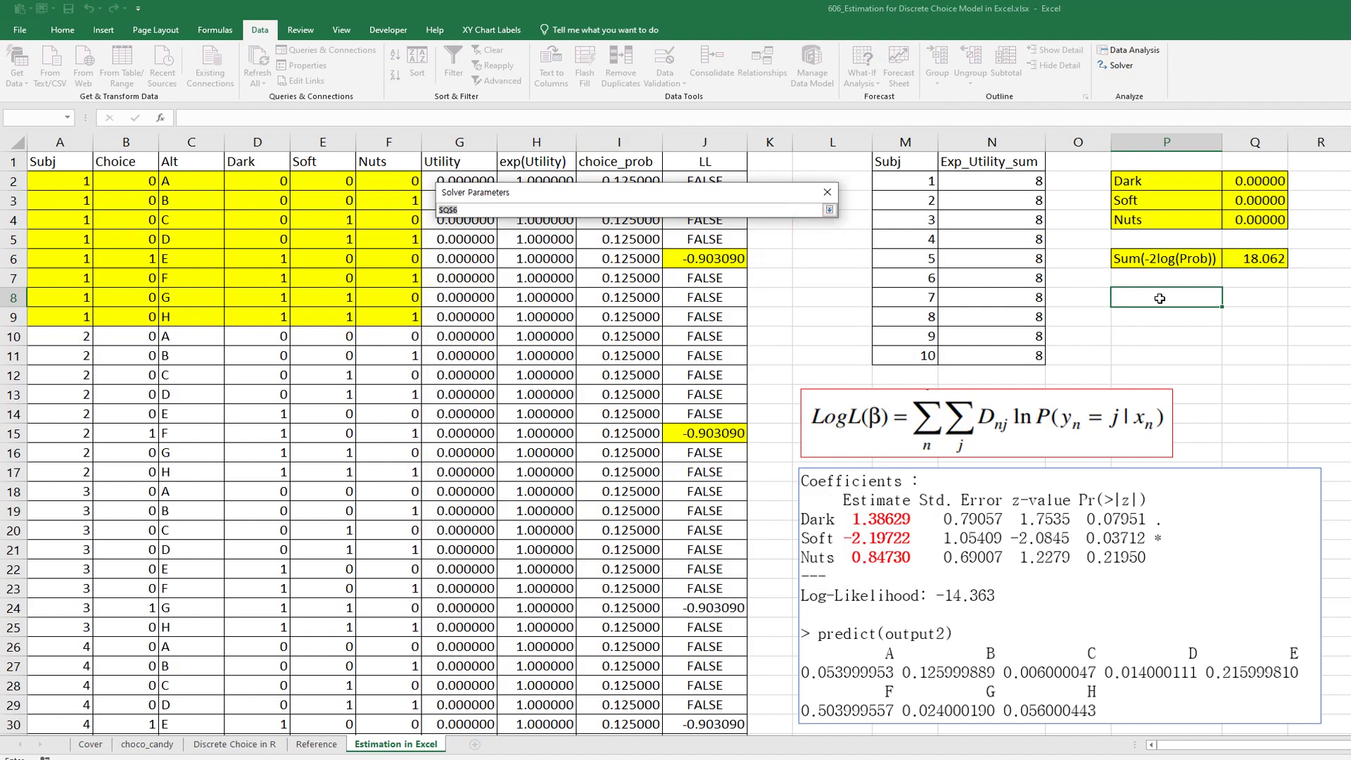
click(1260, 258)
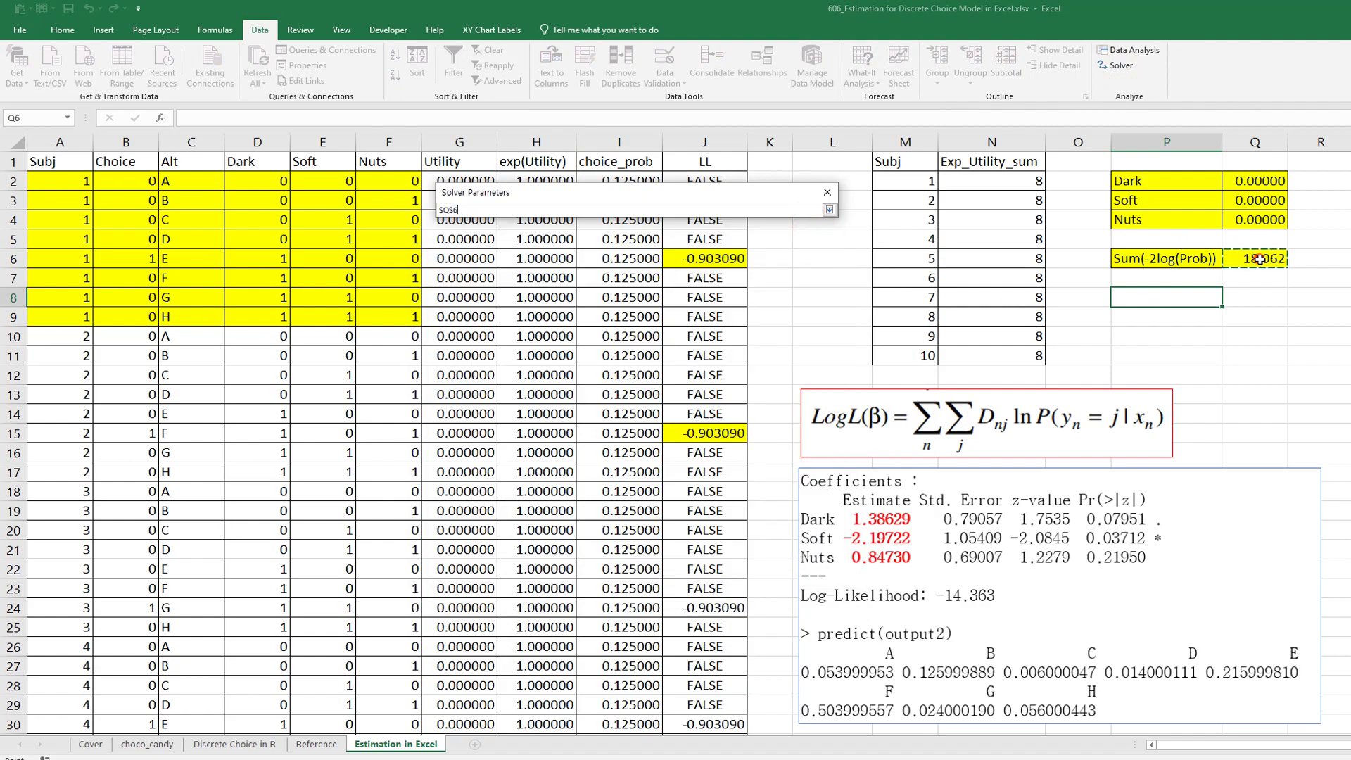
click(830, 210)
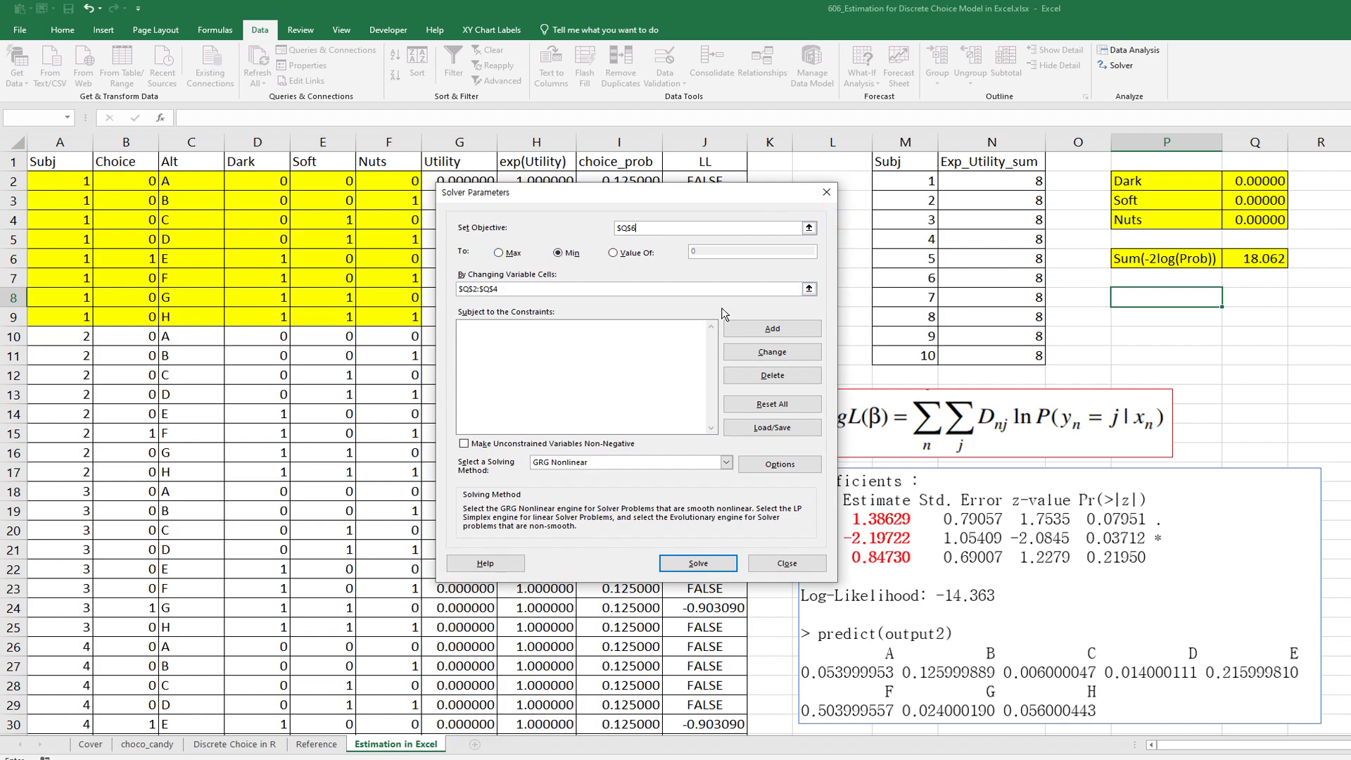
click(810, 290)
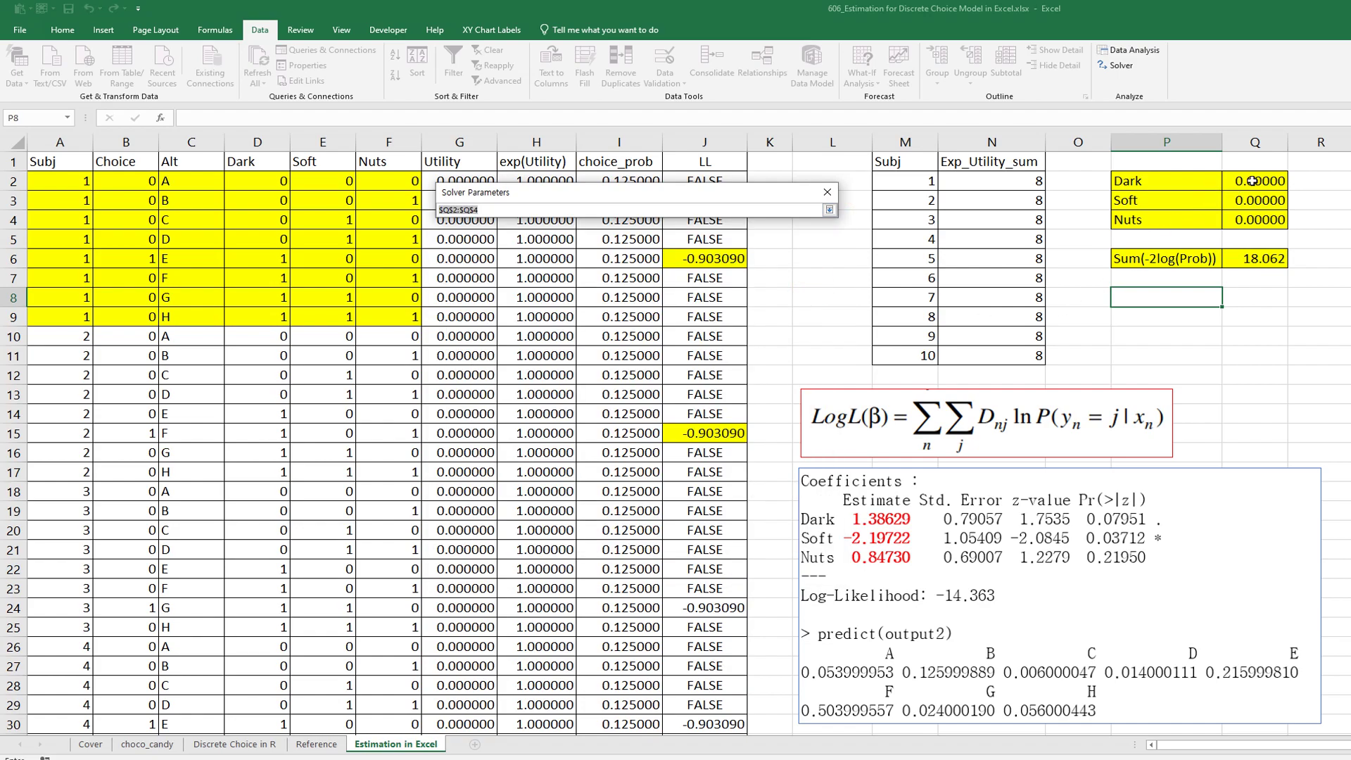
drag(1253, 181, 1254, 222)
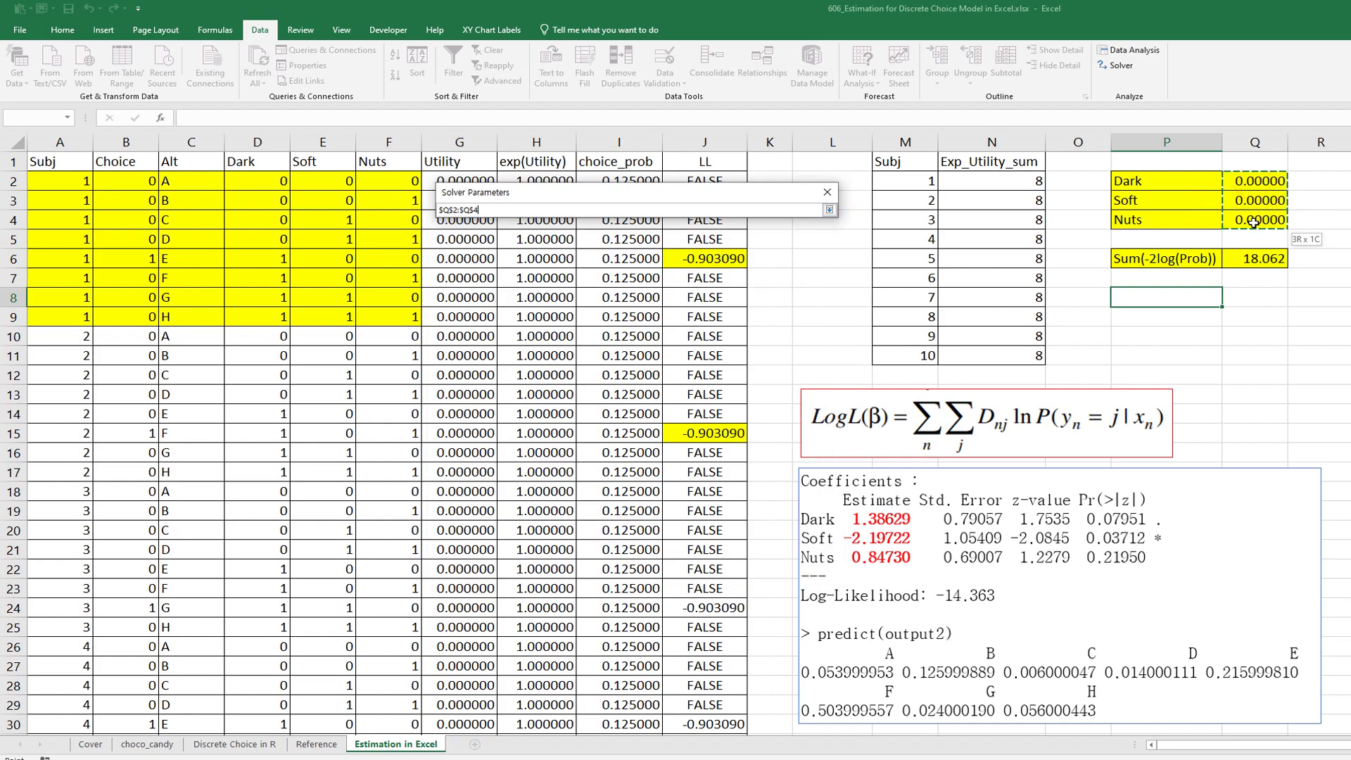
click(830, 209)
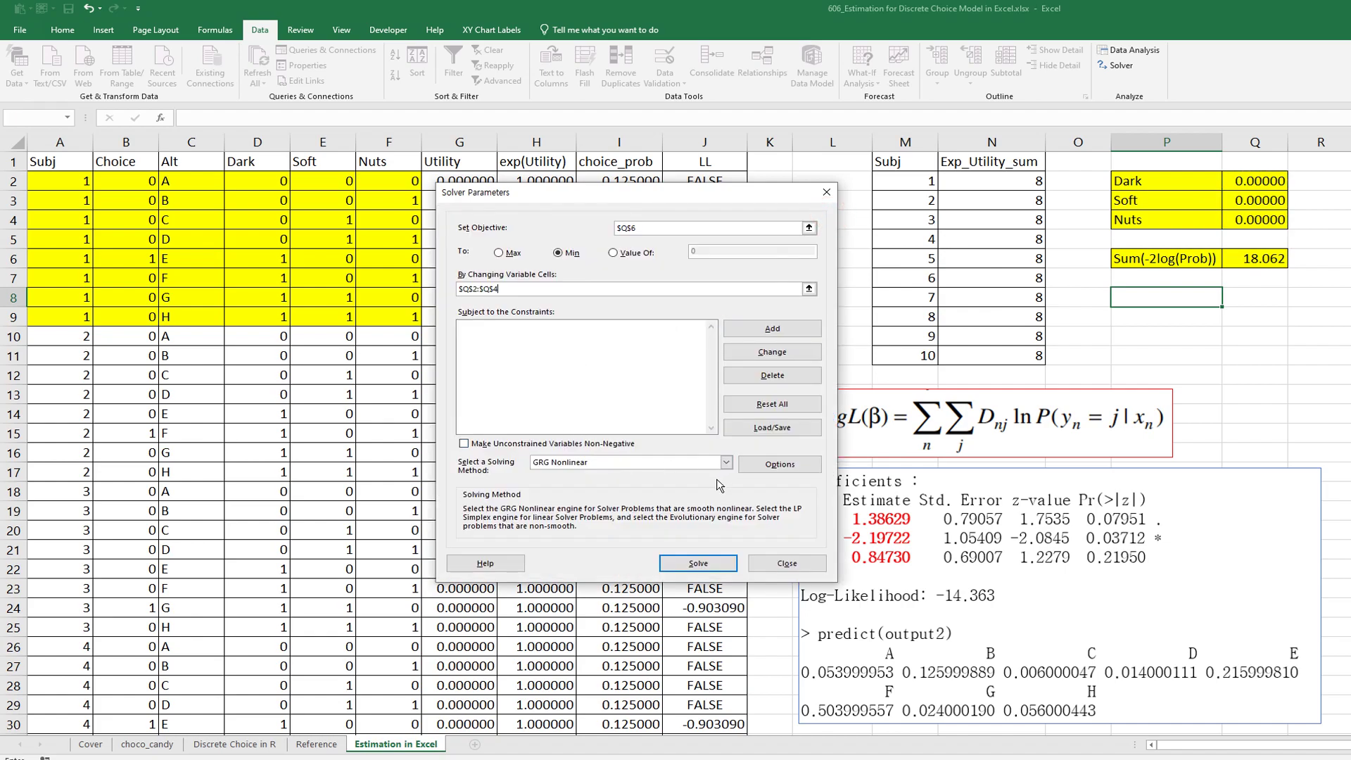
click(698, 563)
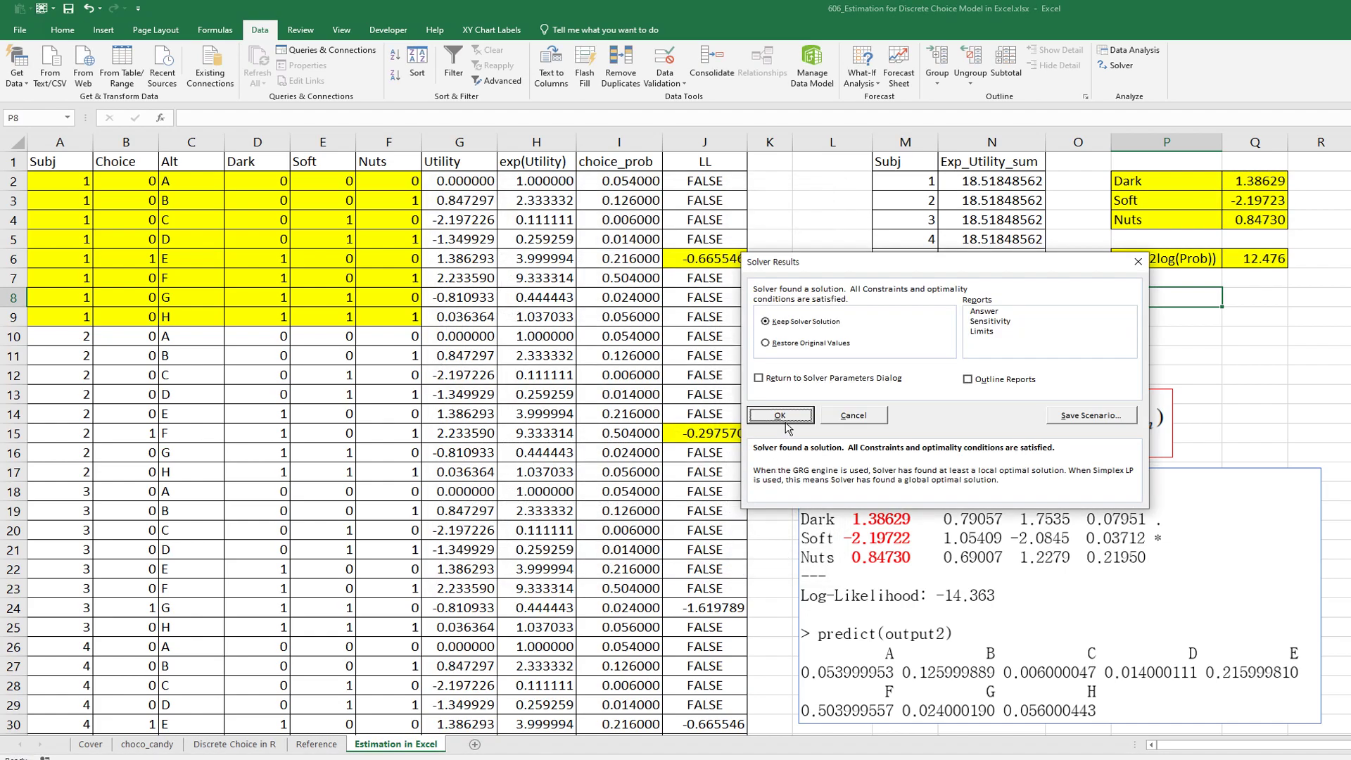
Keep the Solver solution (Dark 1.38629, Soft -2.19723, Nuts 0.84730) and select subject 1's probabilities I2:I9
click(782, 415)
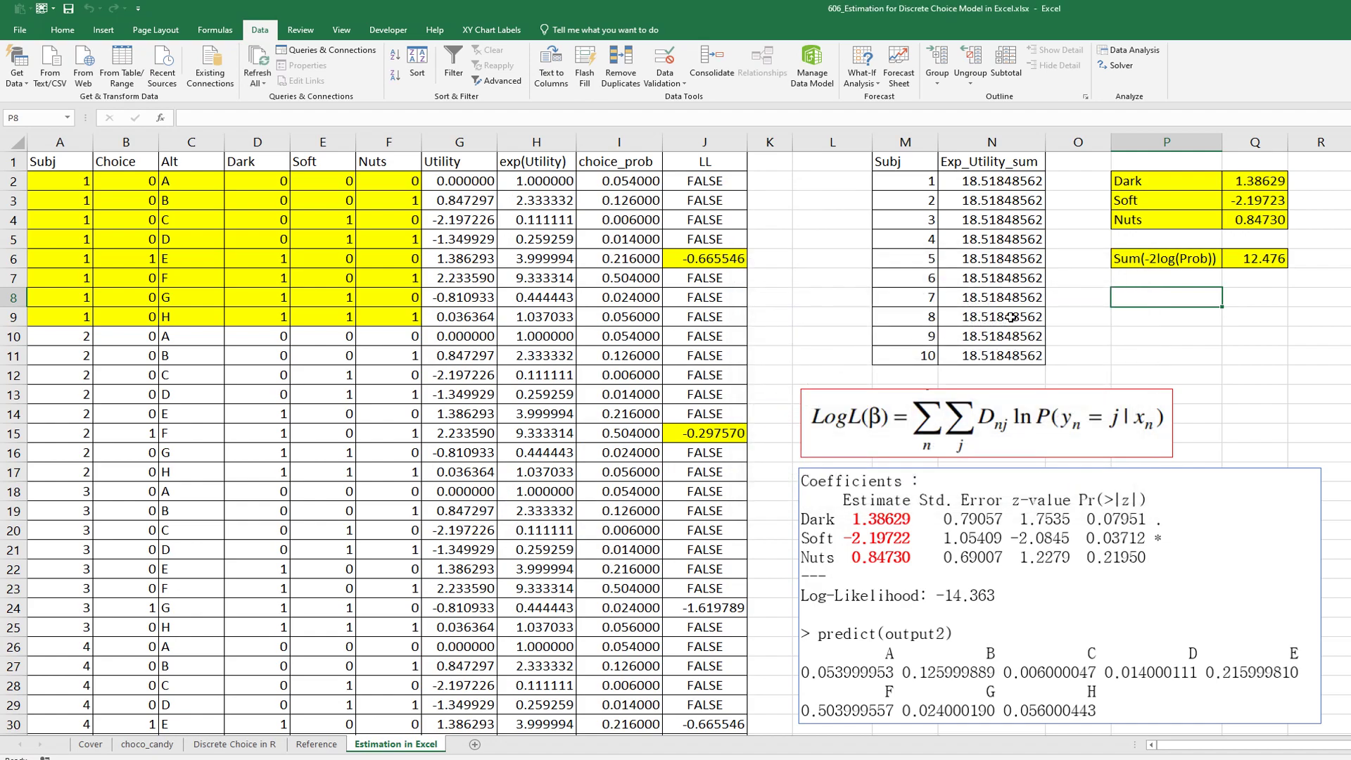
drag(1245, 181, 1247, 224)
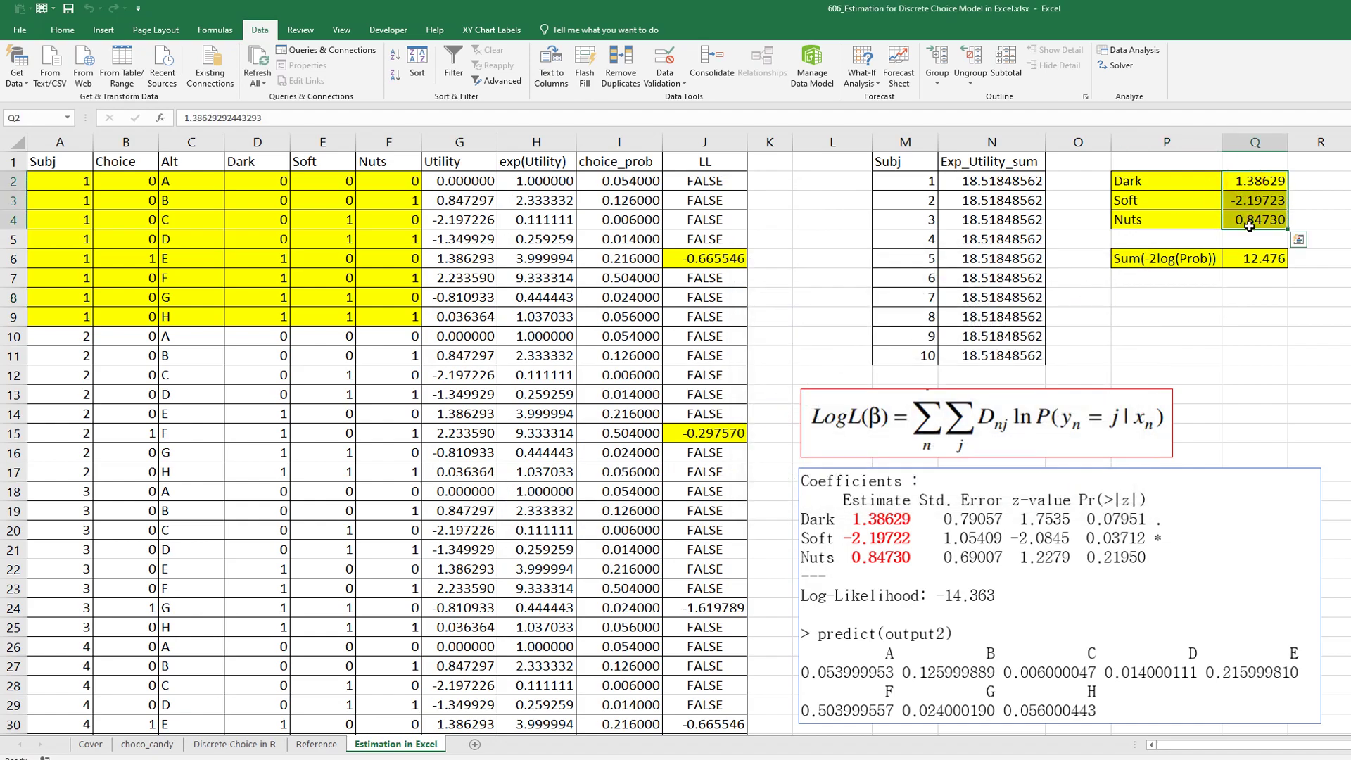
click(1242, 317)
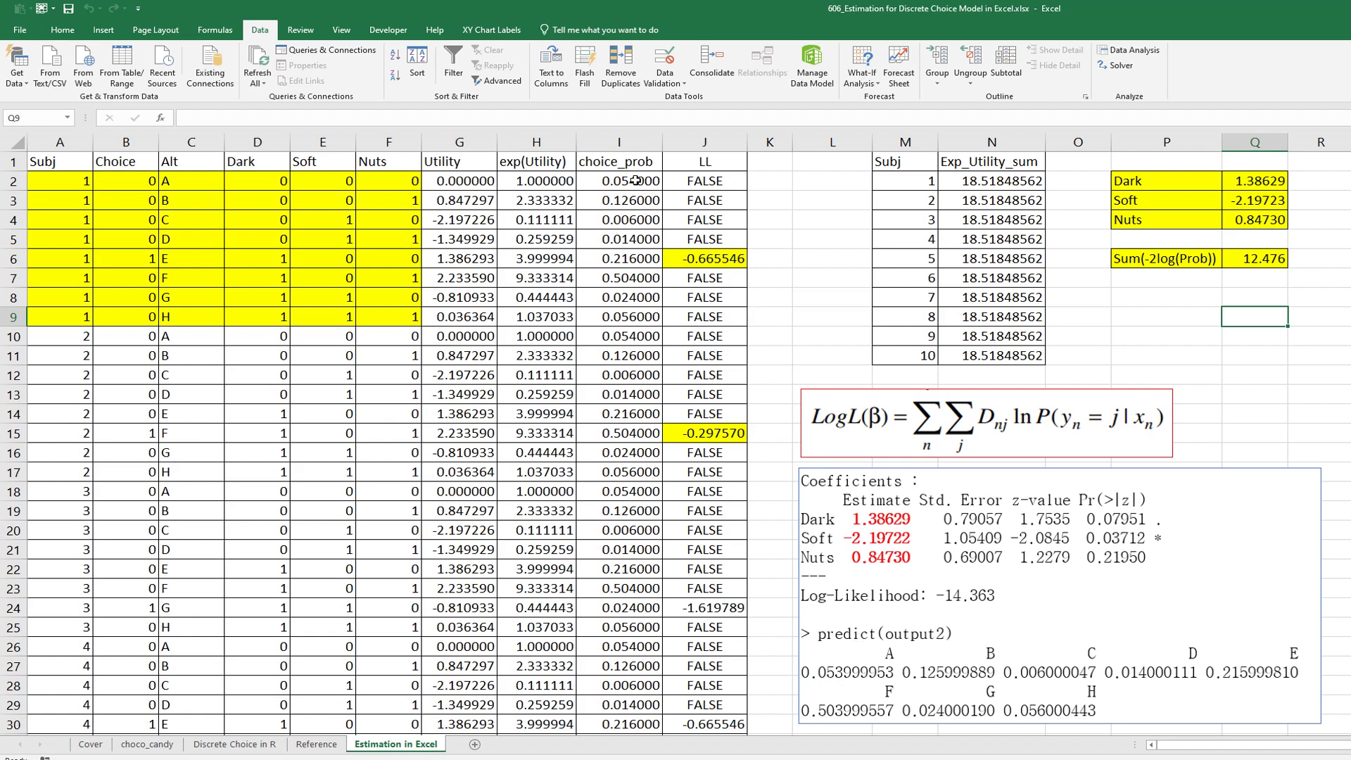
drag(635, 180, 633, 318)
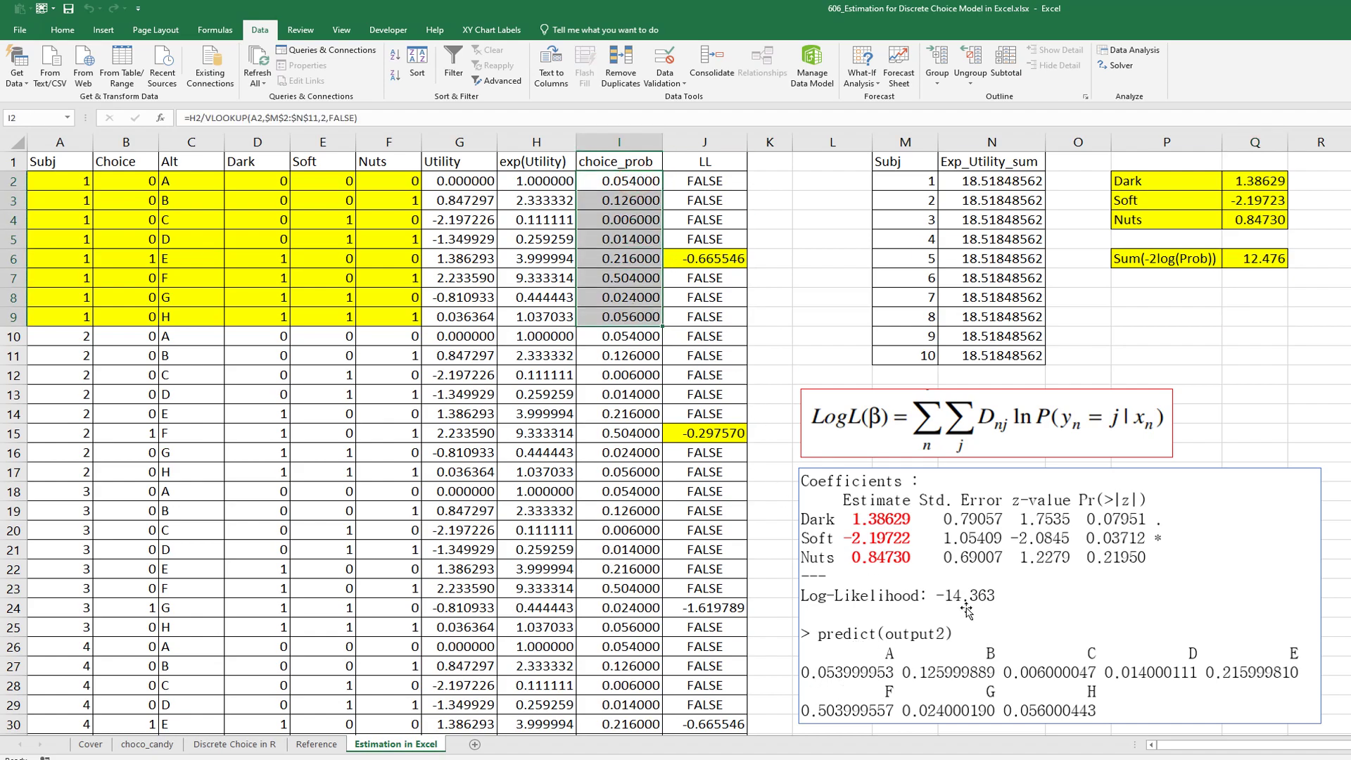
Fill subject 1's probabilities I2:I9 yellow and subject 2's I10:I17 light grey
click(59, 31)
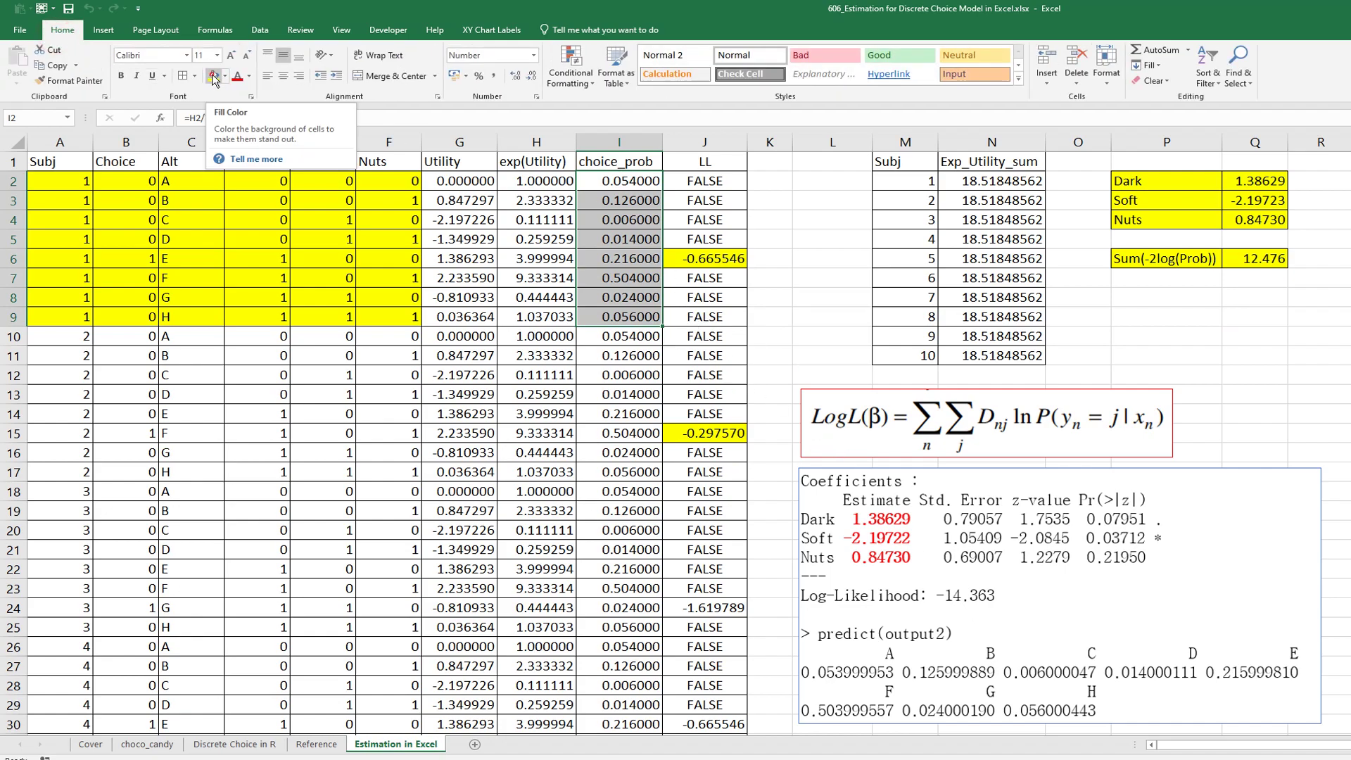
click(215, 76)
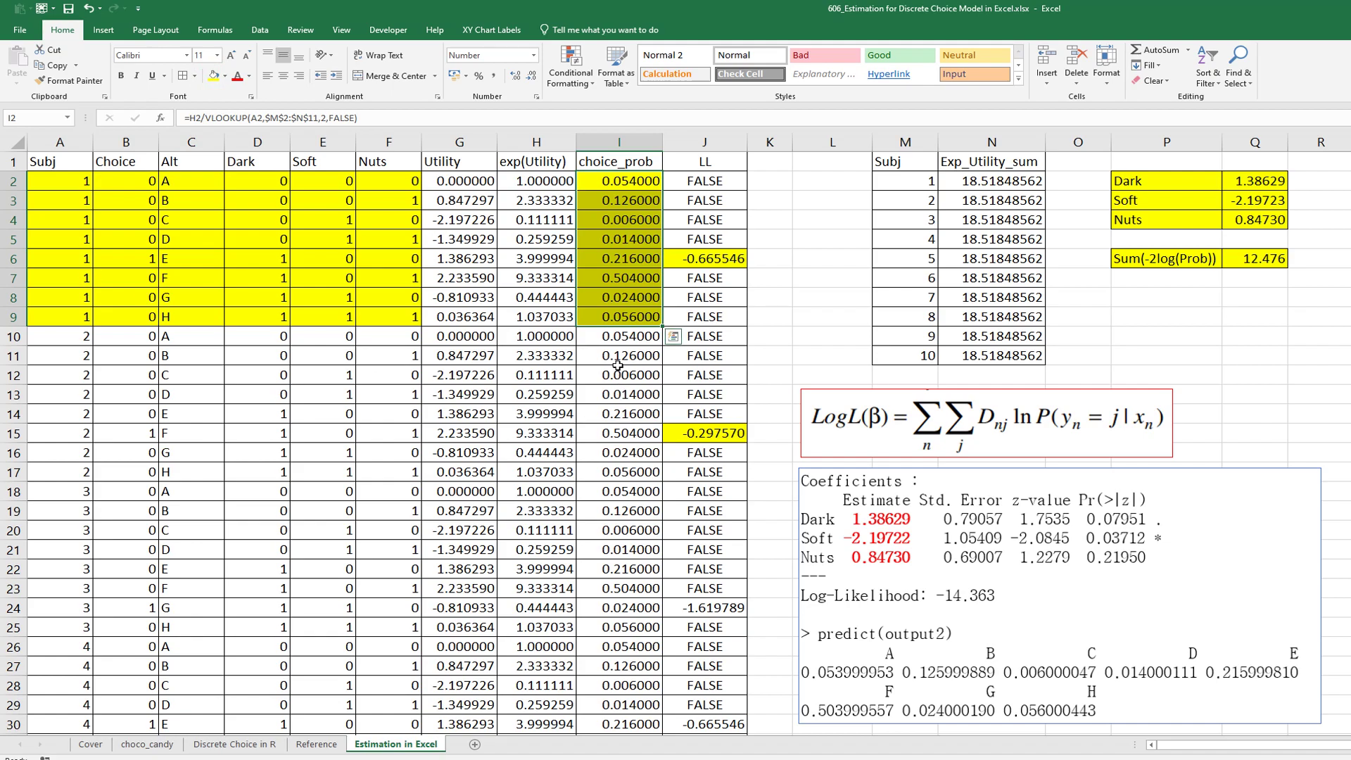
drag(614, 337, 607, 471)
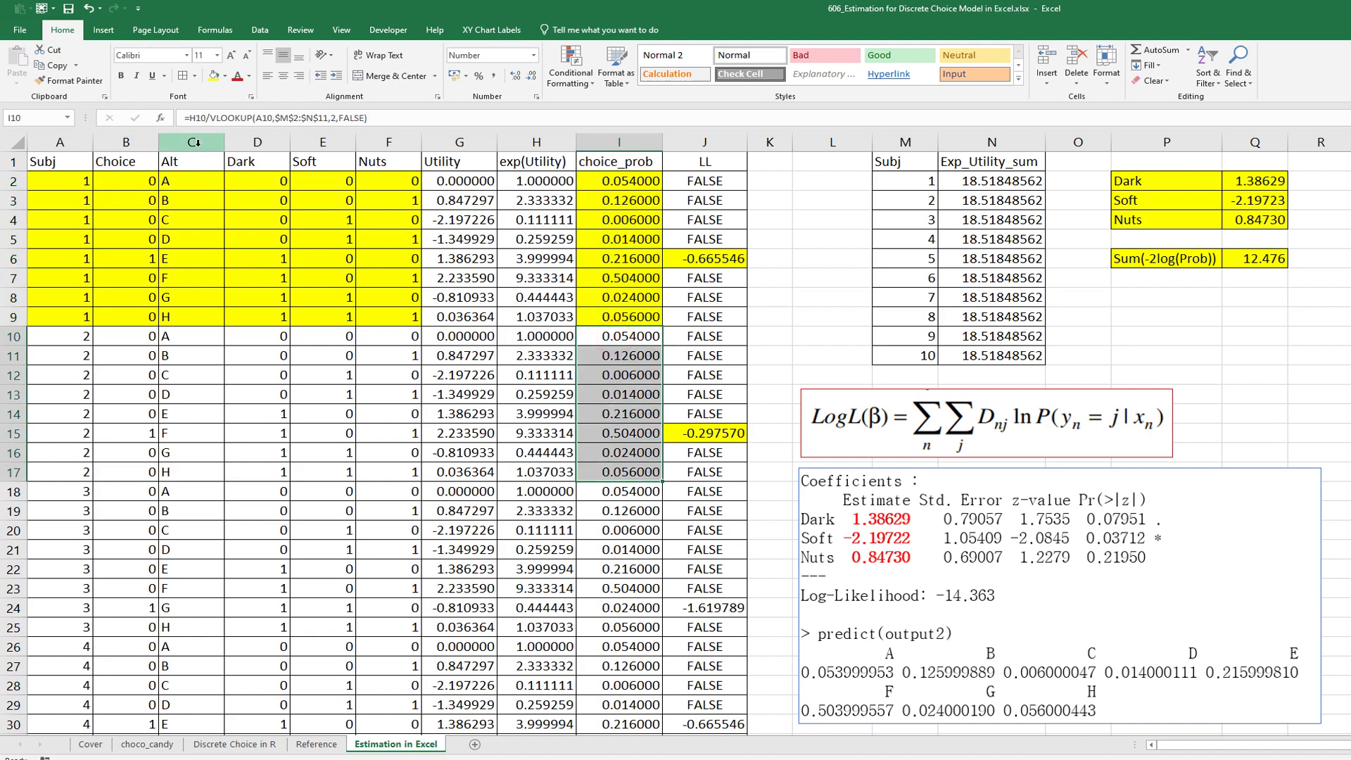
click(228, 80)
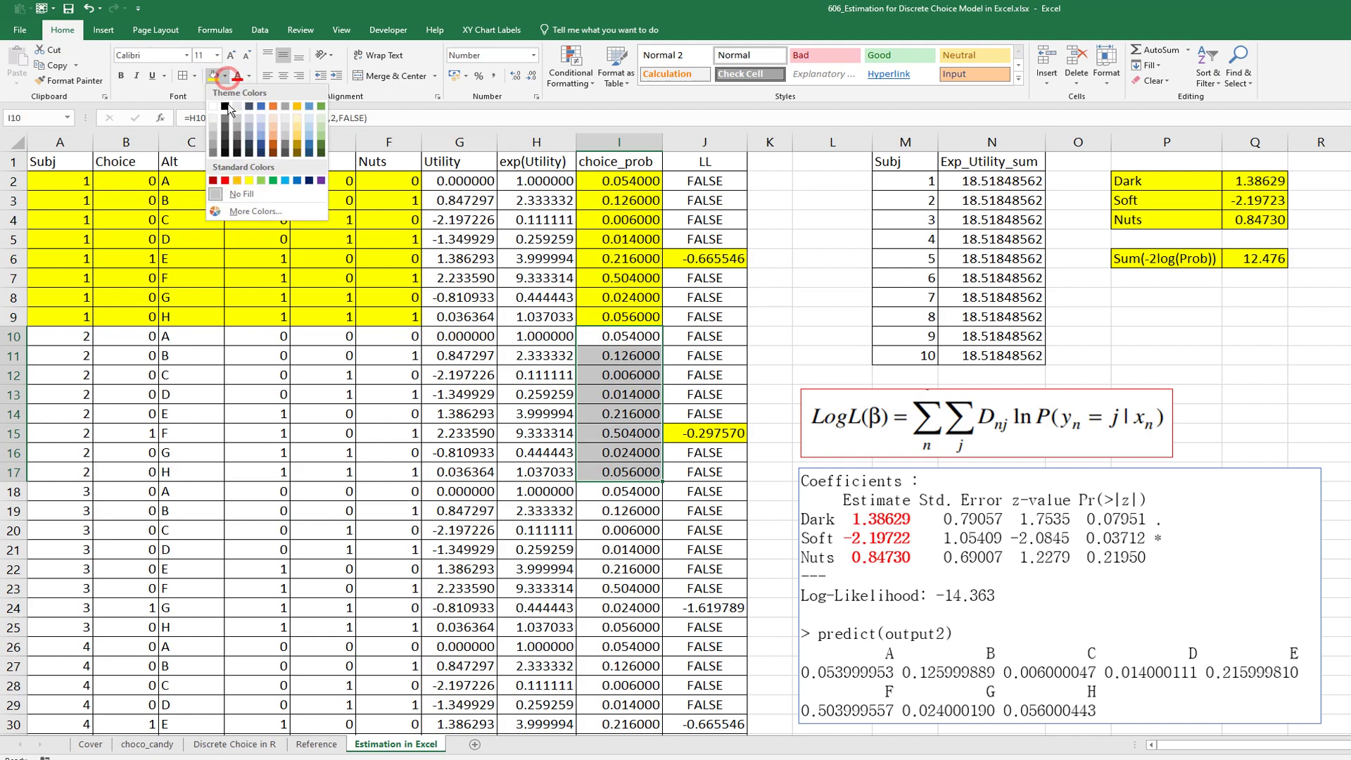
click(286, 129)
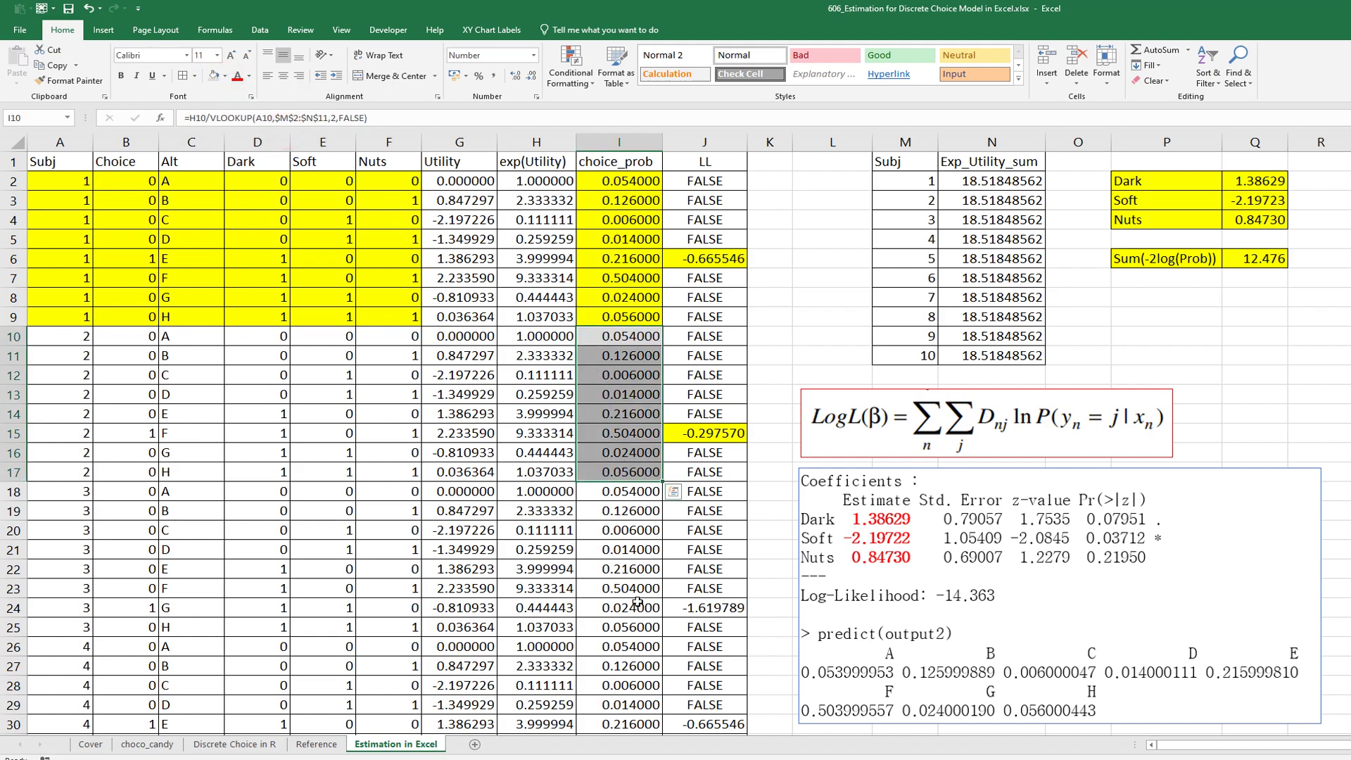
click(633, 563)
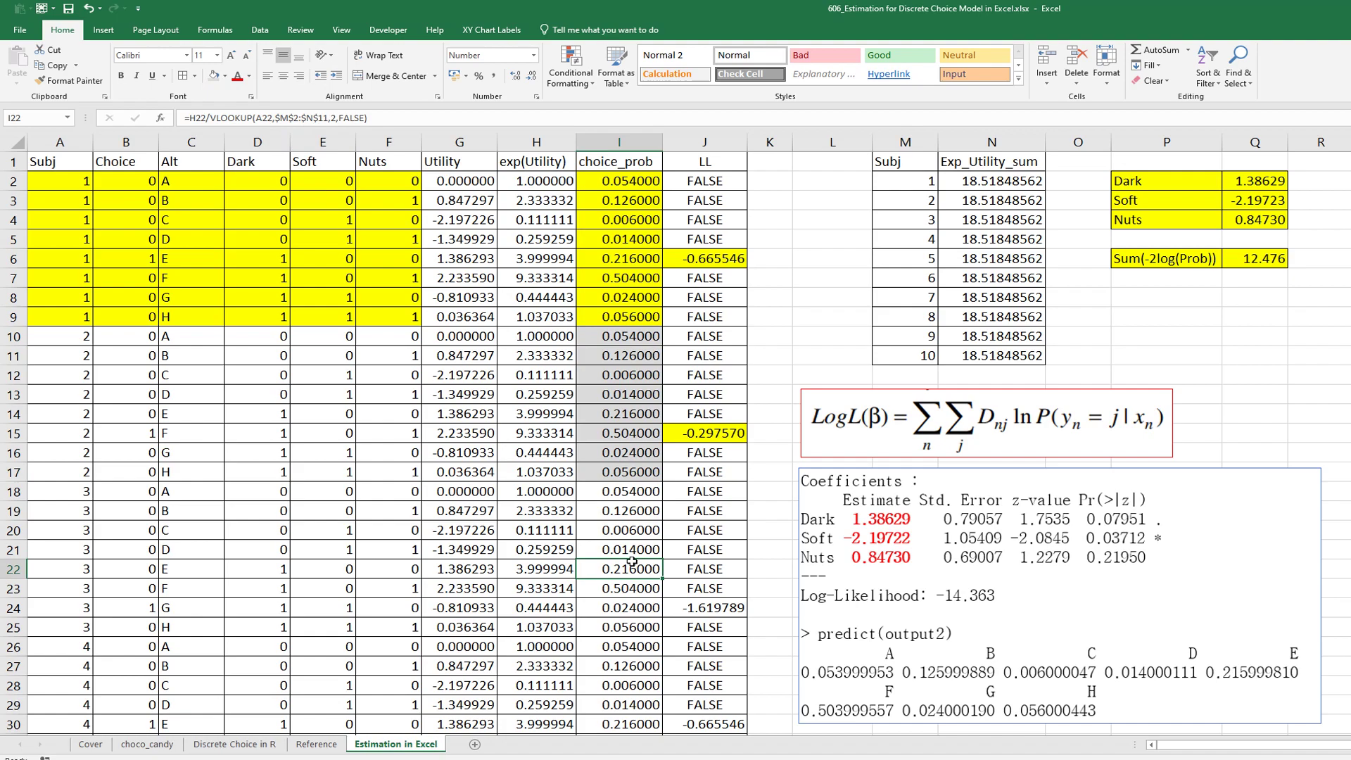
click(820, 325)
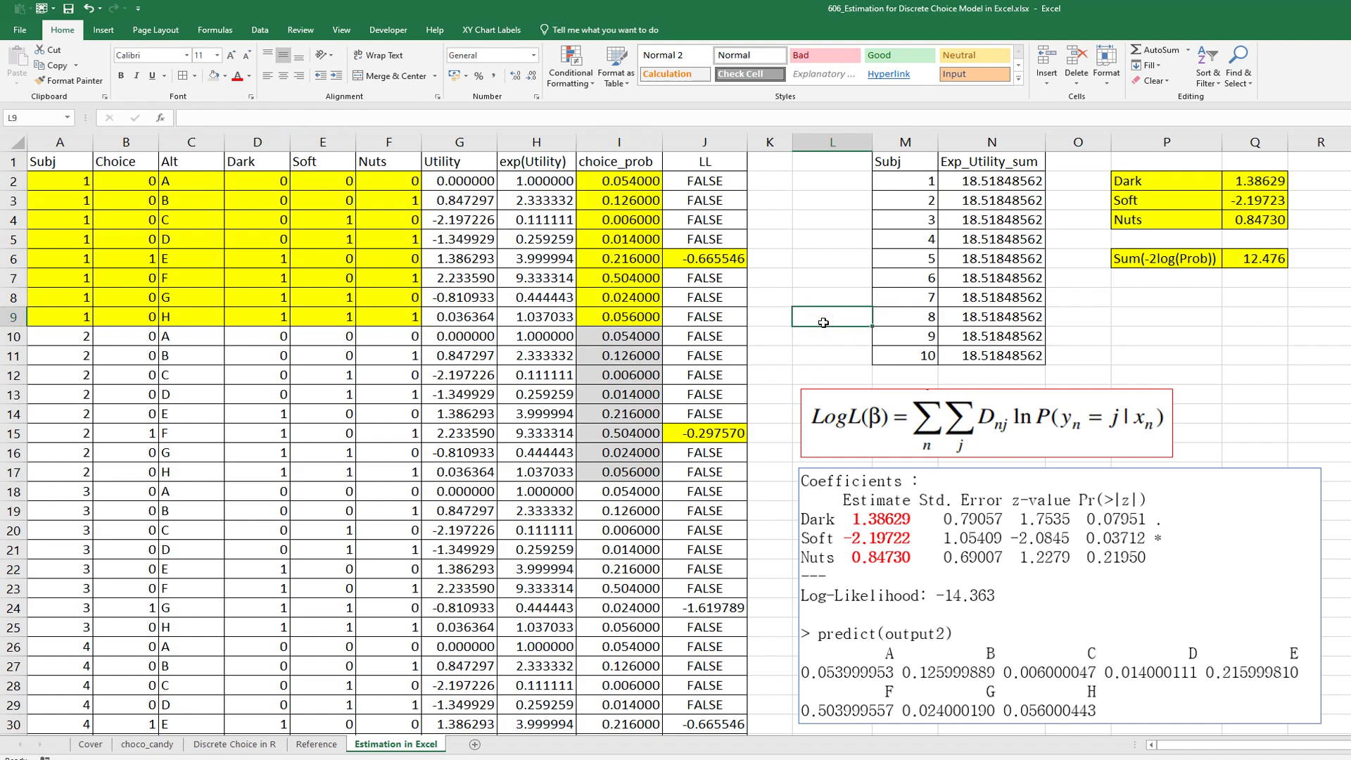
click(316, 744)
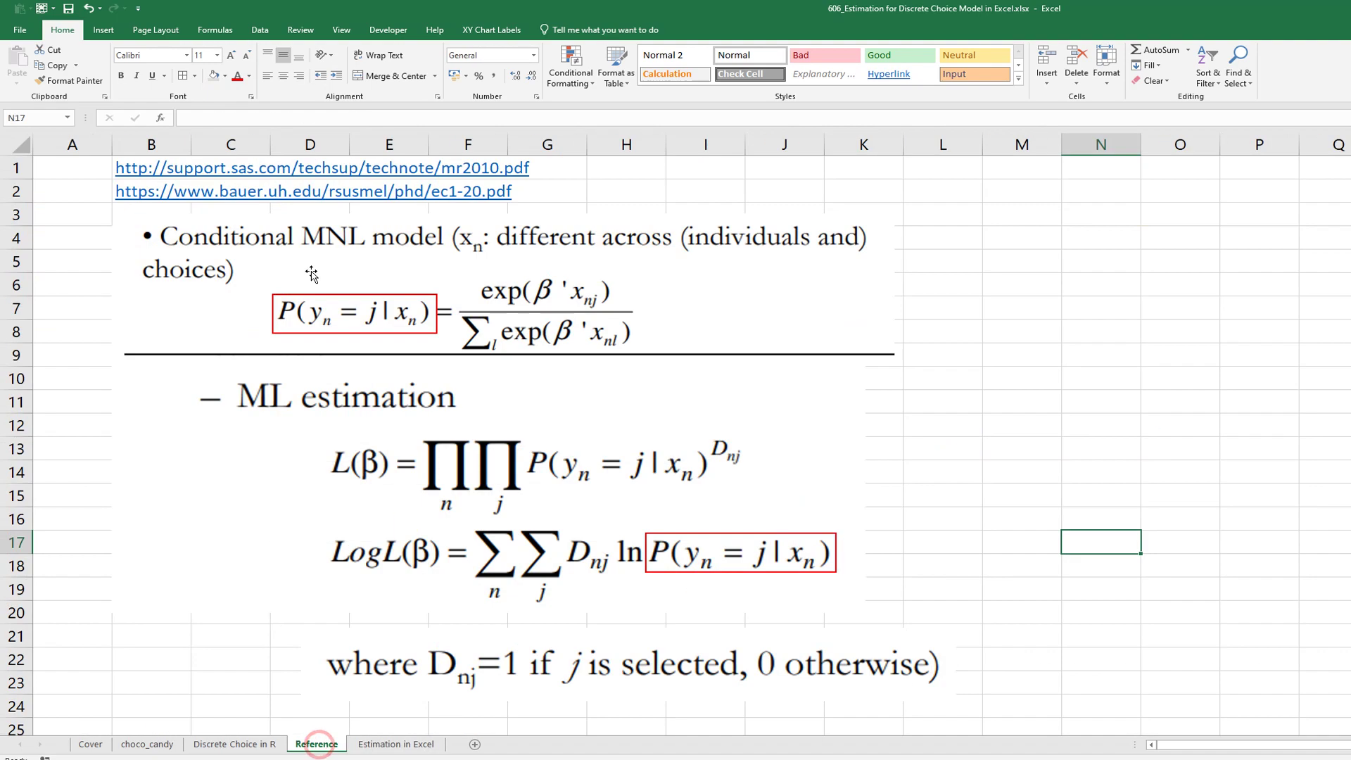
click(411, 747)
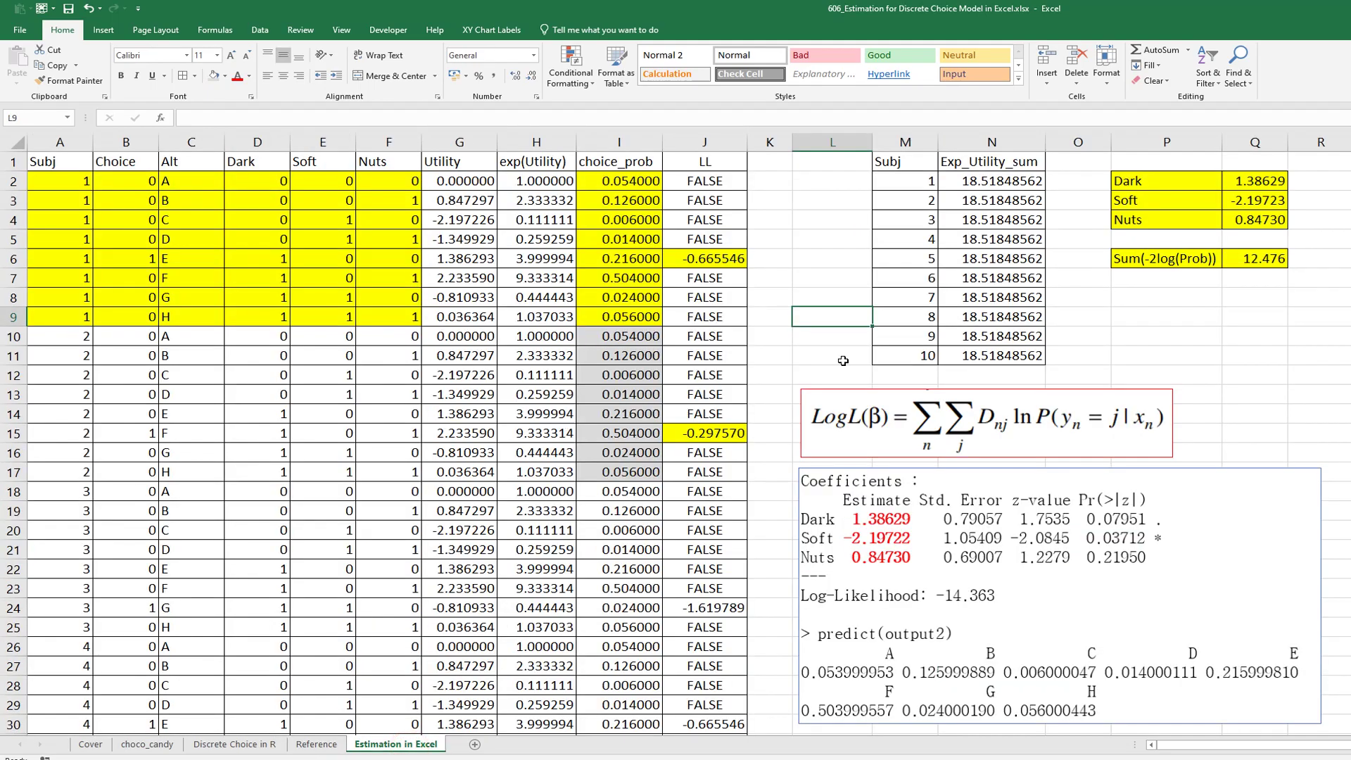